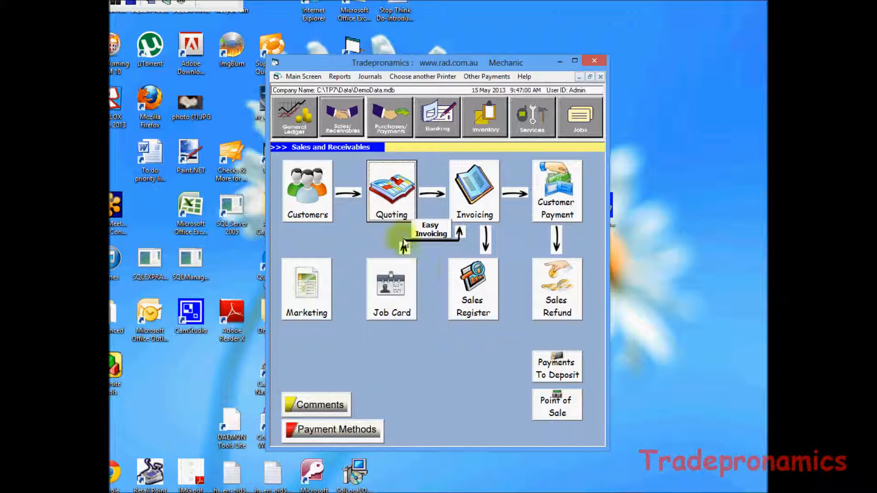
Step: Open the record of the last customer in the customer list and show their vehicles
left_click(319, 202)
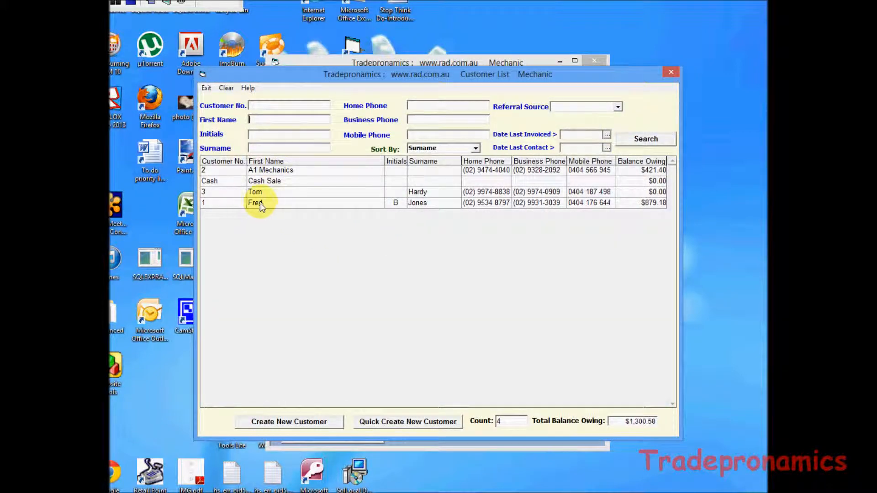
double_click(255, 203)
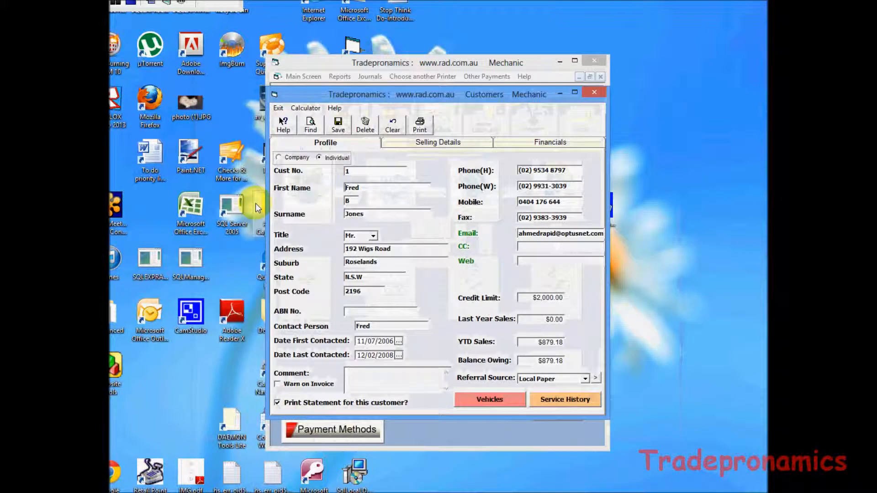
left_click(490, 400)
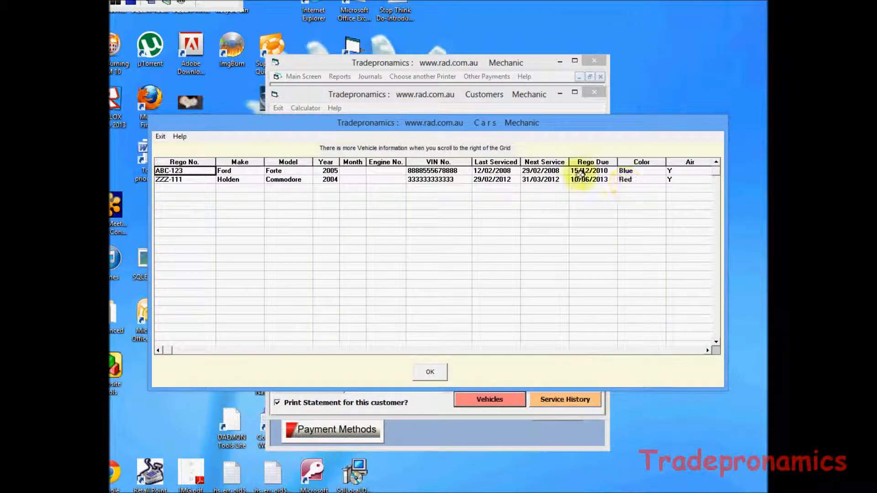
Step: Examine the service, rego and specification details of the customer's vehicles, and close the vehicle list and customer record
left_click(707, 350)
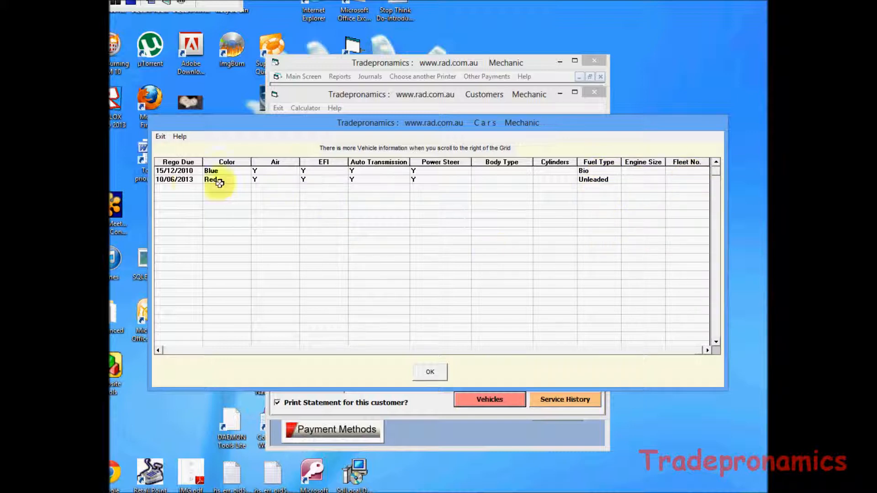
left_click(160, 351)
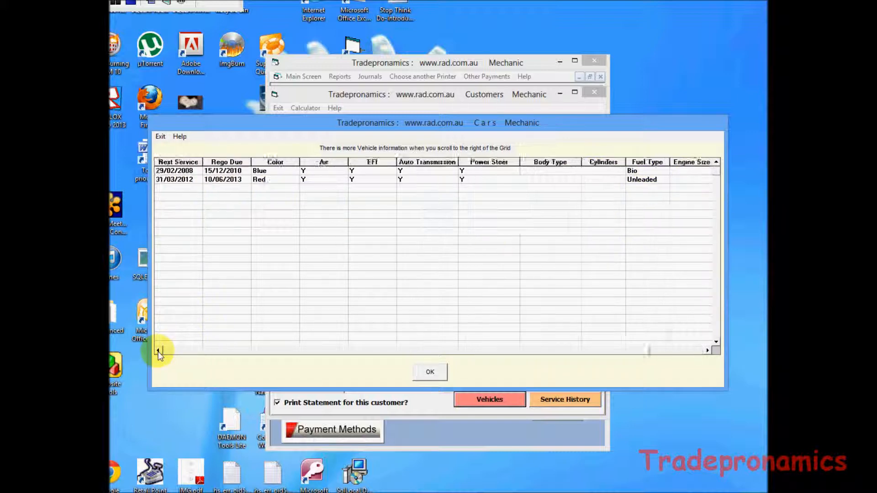
left_click(159, 351)
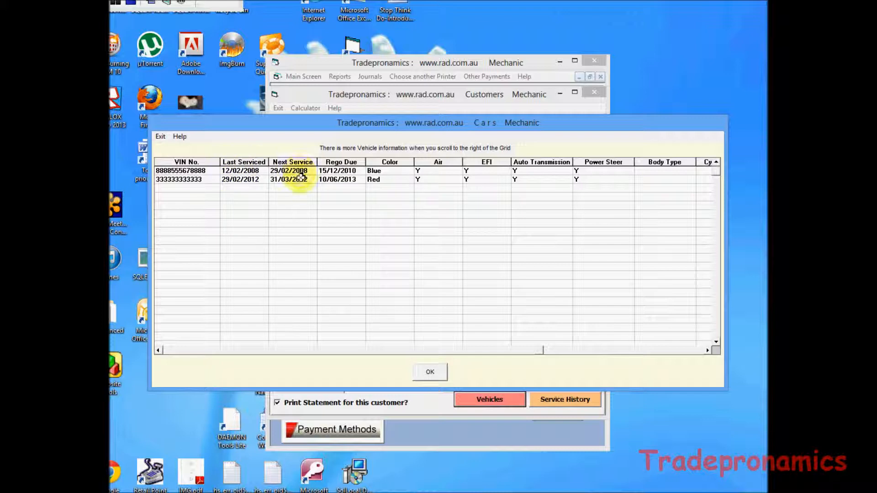
left_click(160, 138)
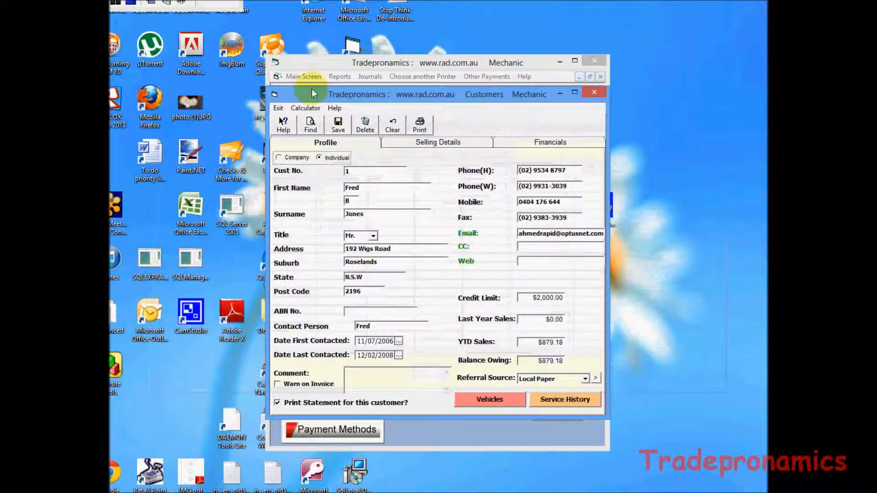
left_click(278, 108)
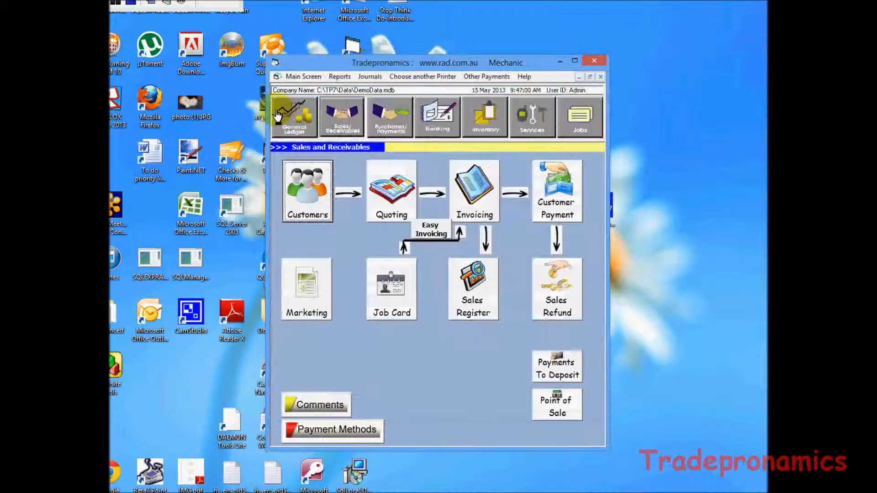
Step: Open invoicing and load the unpaid A1 Mechanics invoice for the Falcon
left_click(477, 201)
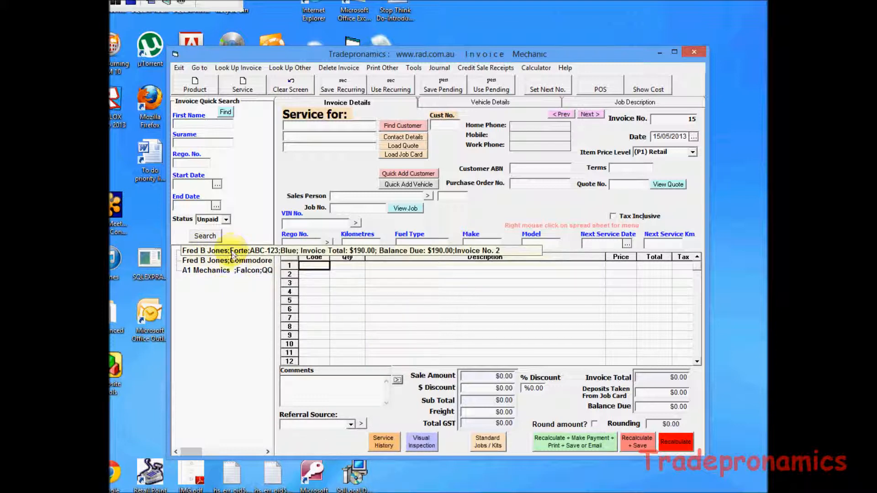
left_click(226, 221)
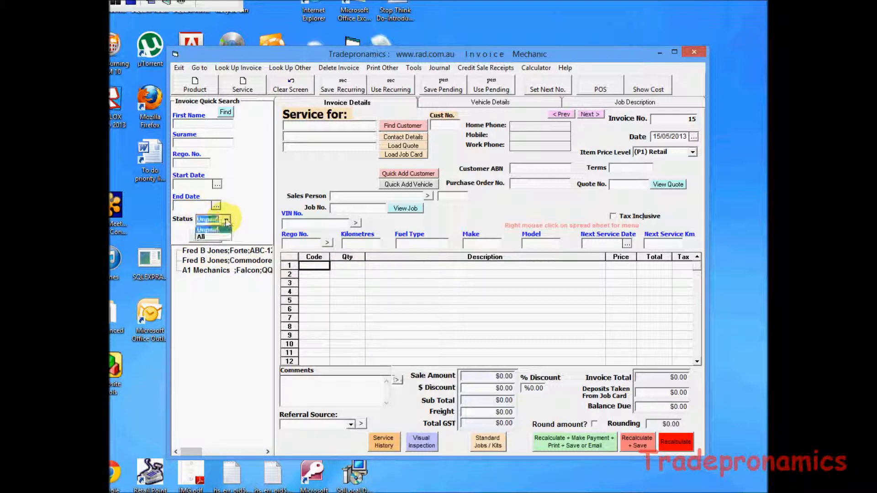
left_click(230, 270)
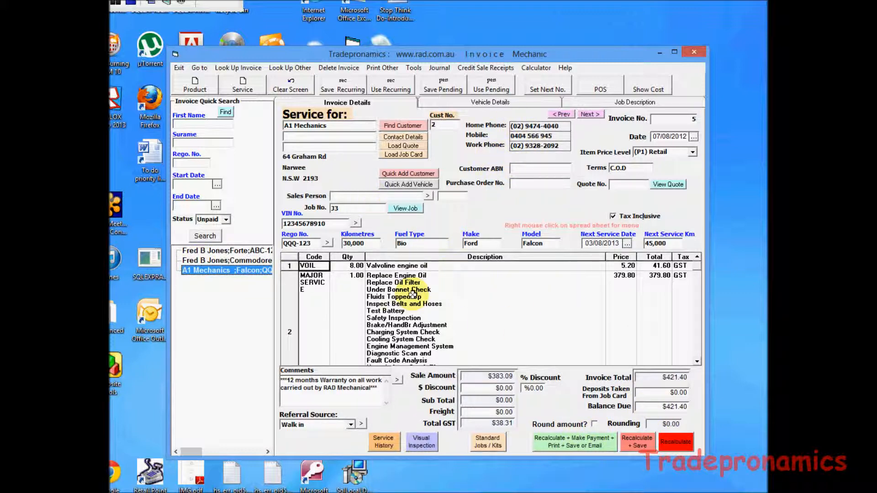
Step: Edit the VOIL line: clear its quantity, change the description to "Valvoline engine oil's" and set the price to 10.00
left_click(354, 265)
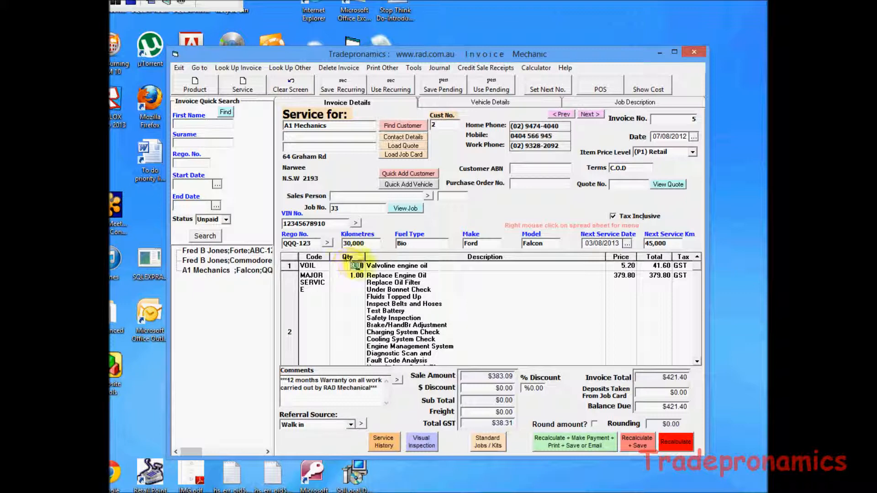
key("Delete")
left_click(439, 267)
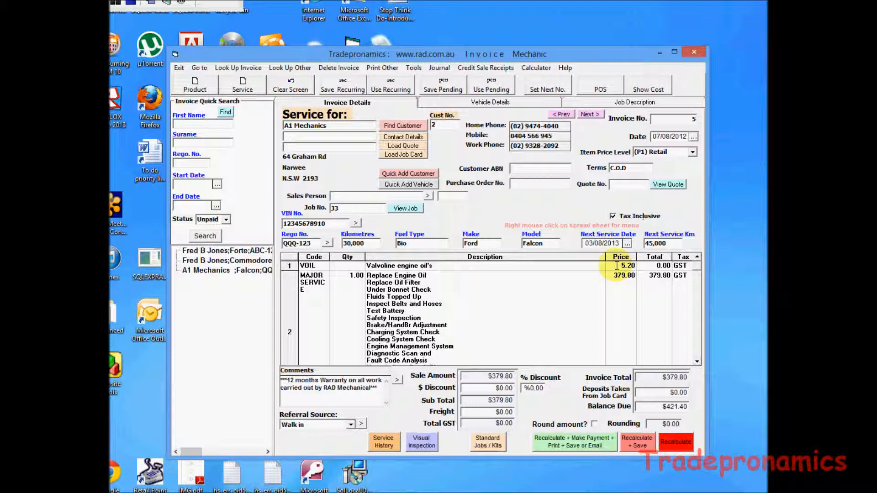
left_click_drag(618, 266, 638, 266)
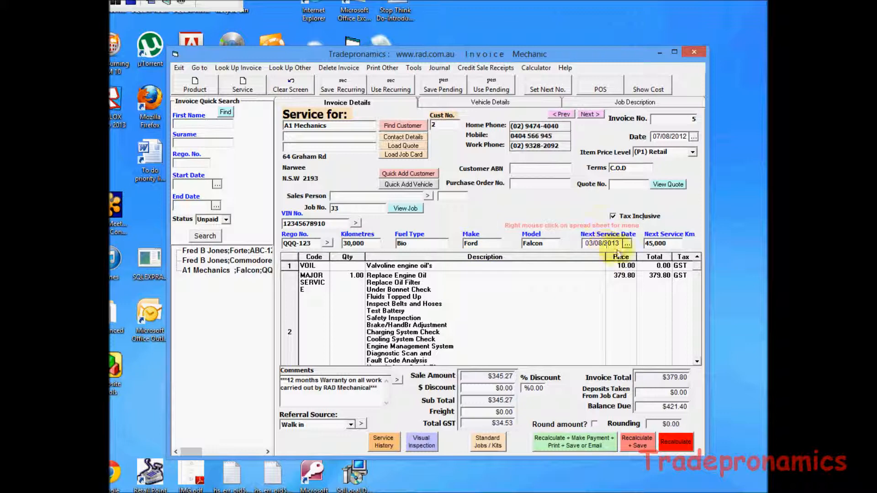
Step: Recalculate the invoice, pay the full 379.80 by Visa, and print and save the changed invoice, reviewing its preview
left_click(571, 446)
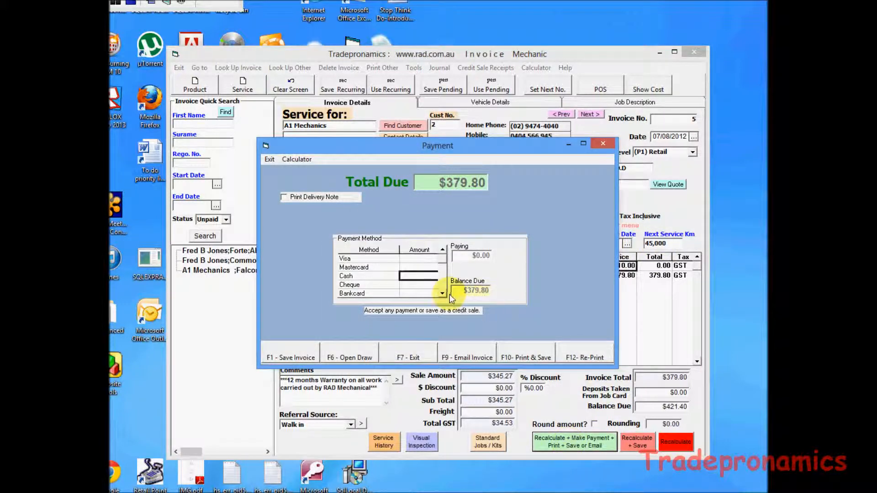
left_click(416, 257)
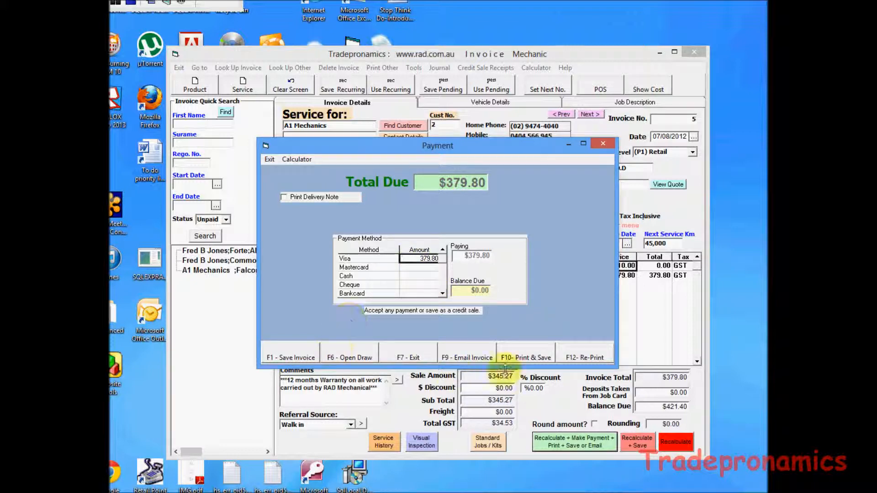
left_click(530, 357)
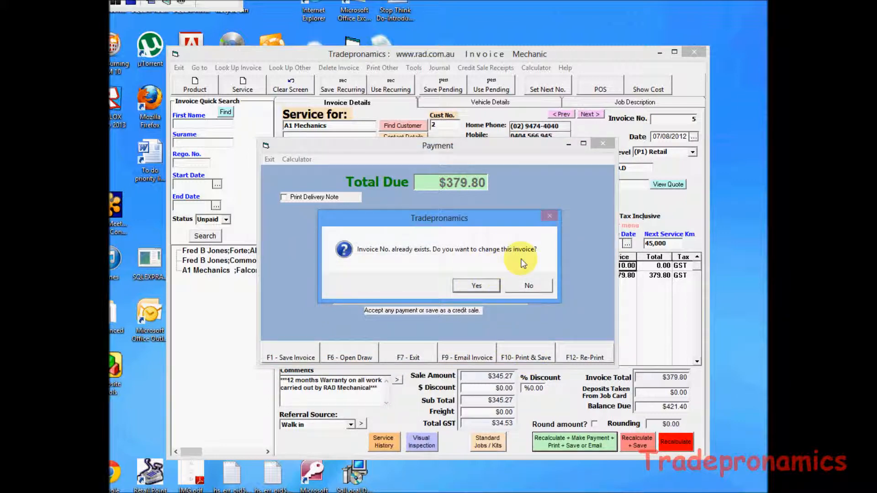
left_click(476, 287)
left_click(474, 286)
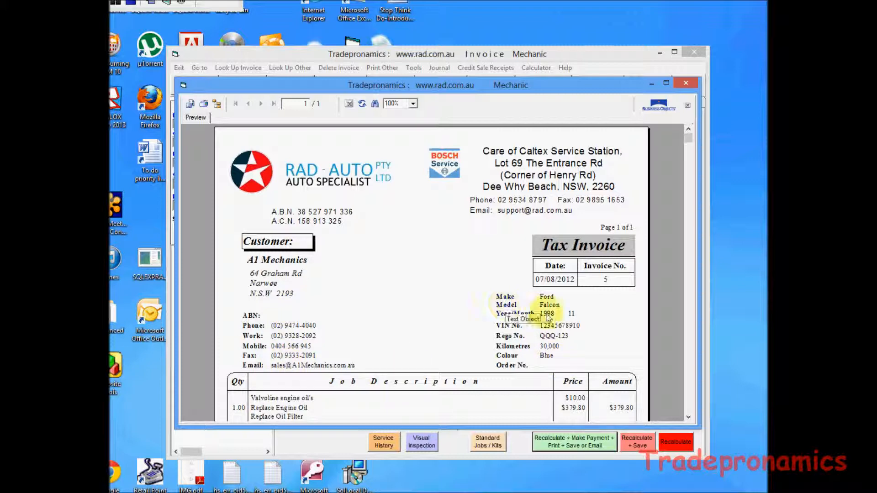
scroll(690, 409, "down", 10)
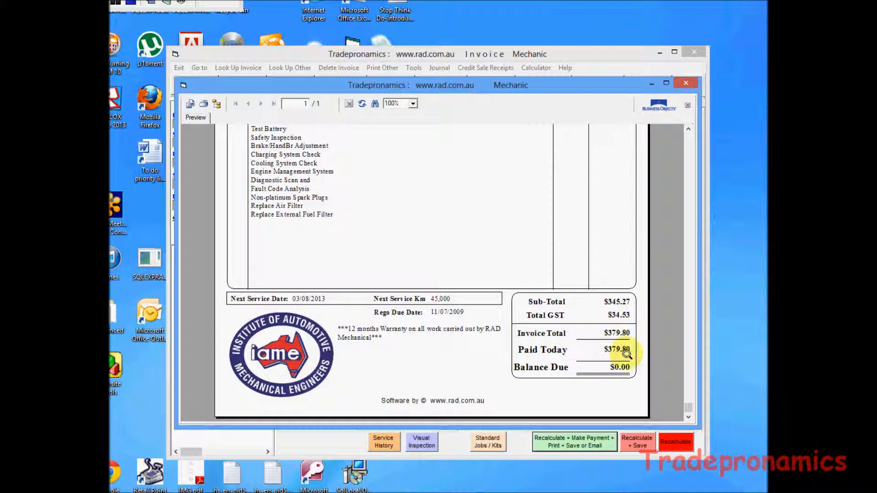
left_click(686, 84)
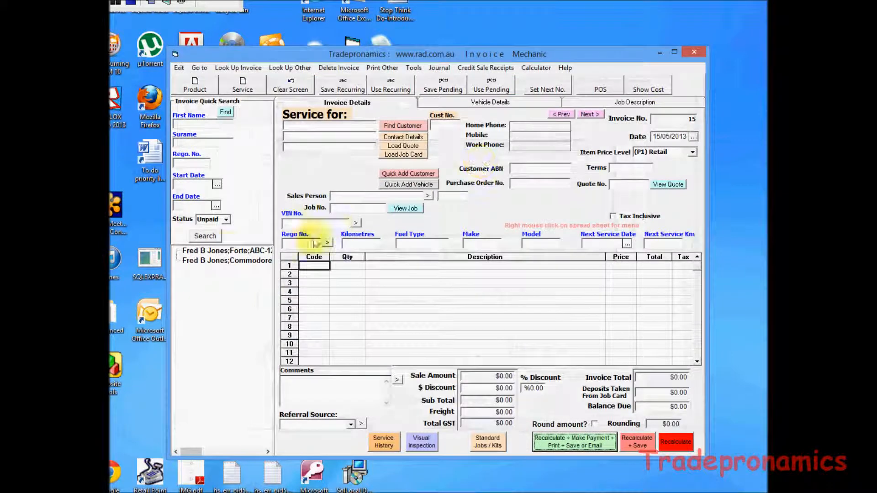
Step: View the unpaid Commodore invoice and clear the invoice screen
left_click(219, 260)
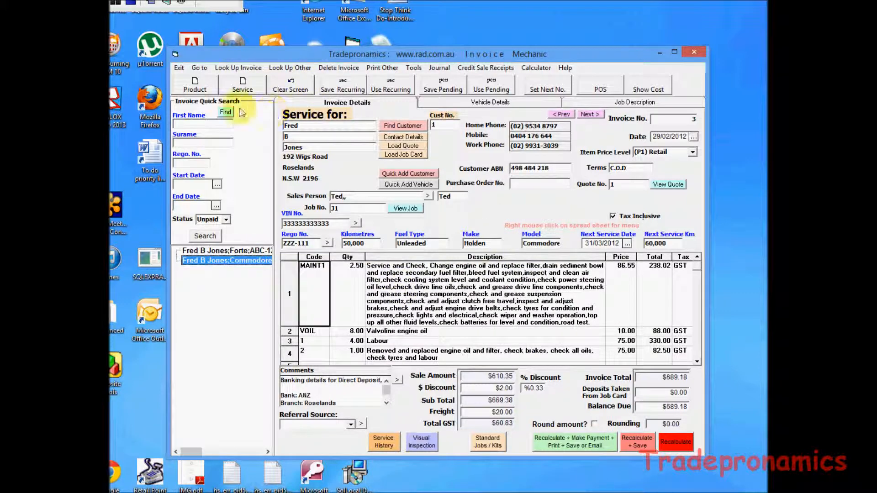
left_click(292, 90)
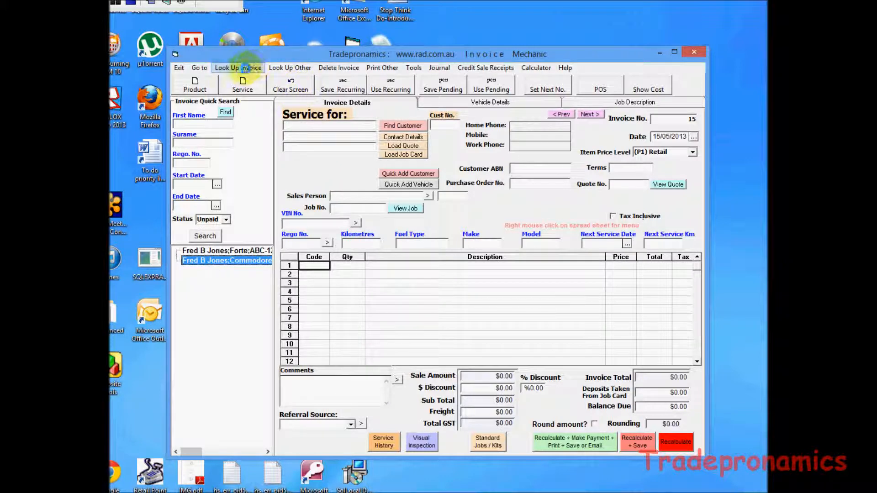
Step: Look up invoices by rego number starting with "q", and reset the search
left_click(245, 69)
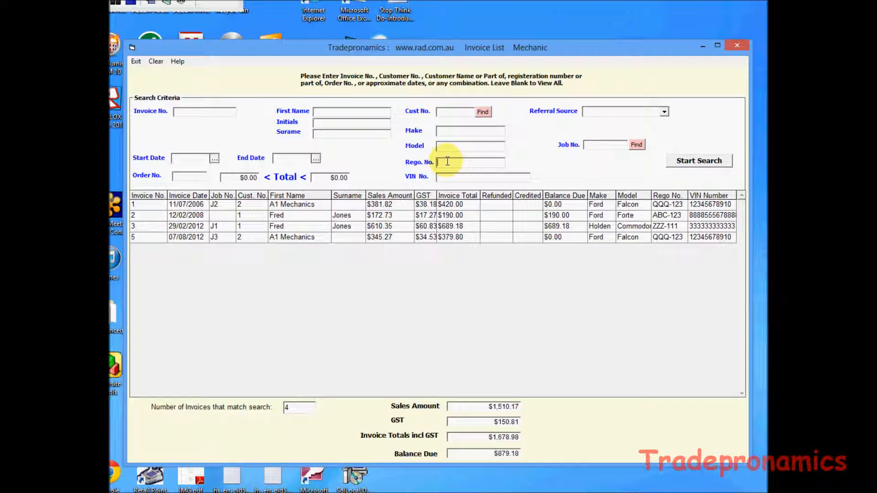
type("q")
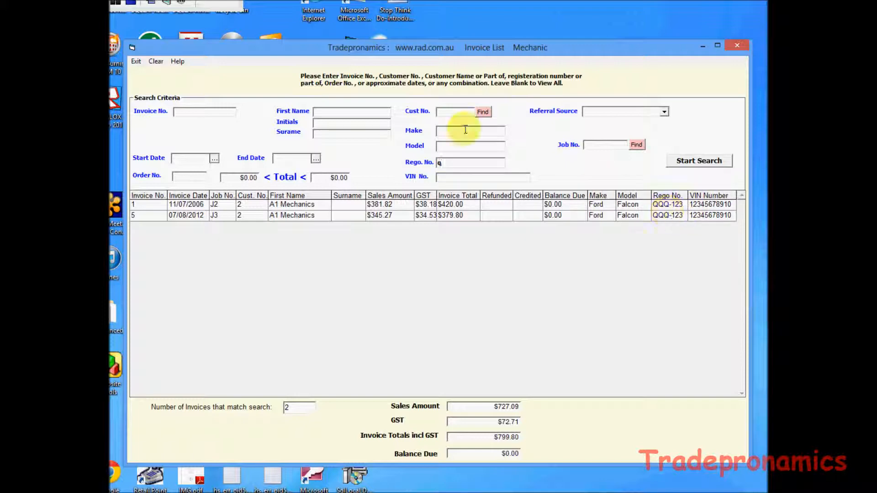
left_click(155, 62)
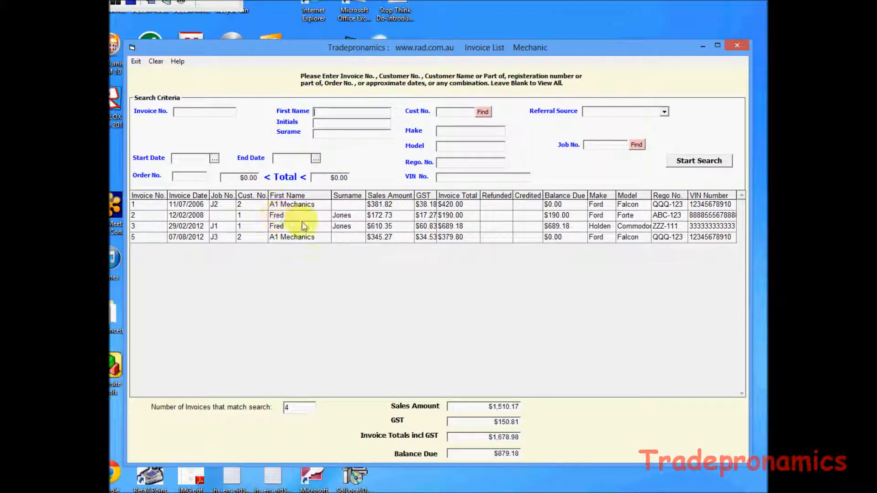
Step: Search the invoice list for first name "f", and remove that criterion
left_click(362, 115)
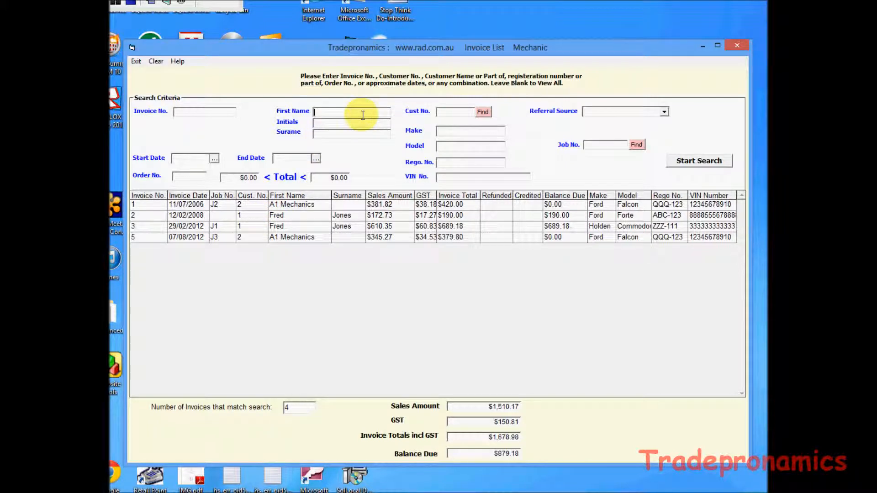
type("f")
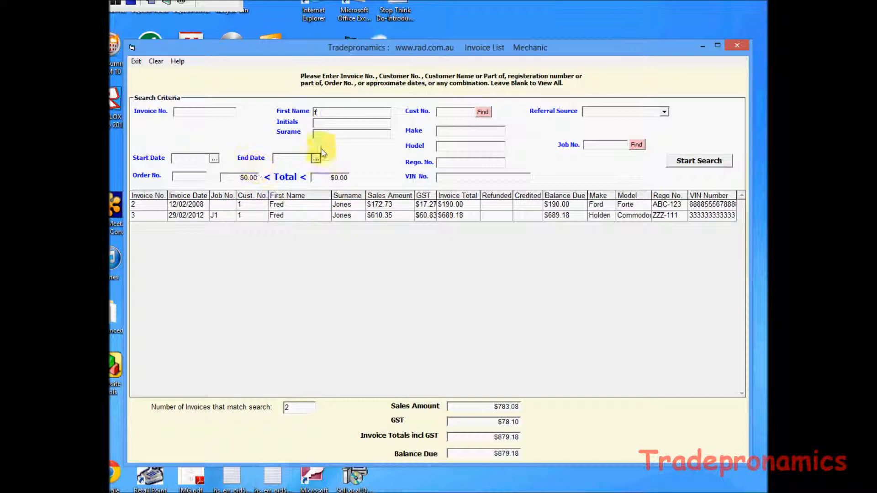
key("BackSpace")
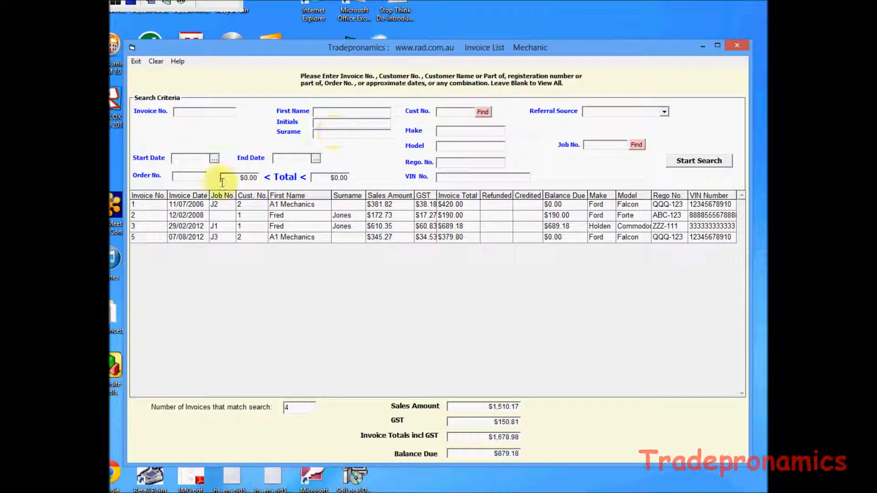
Step: Filter the invoice list from start date 01/05/2012, check the GST total, and clear the search
left_click(214, 158)
left_click(272, 107)
double_click(239, 130)
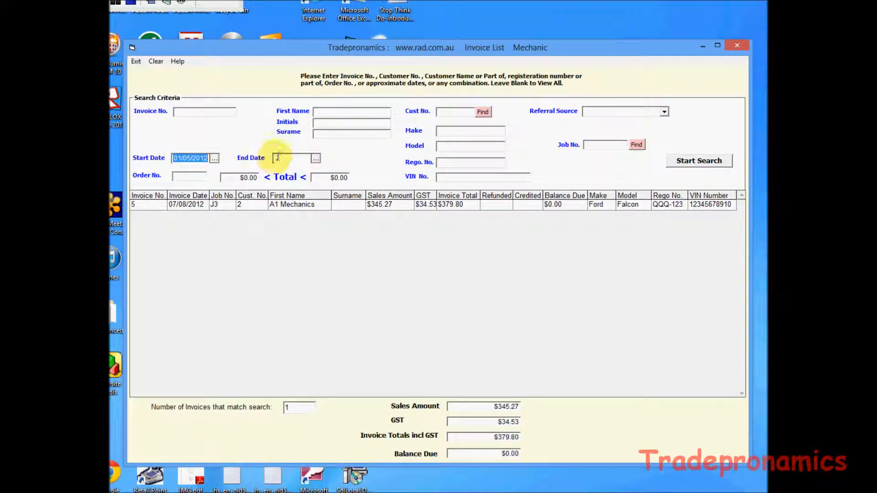
left_click_drag(496, 422, 526, 423)
left_click(487, 421)
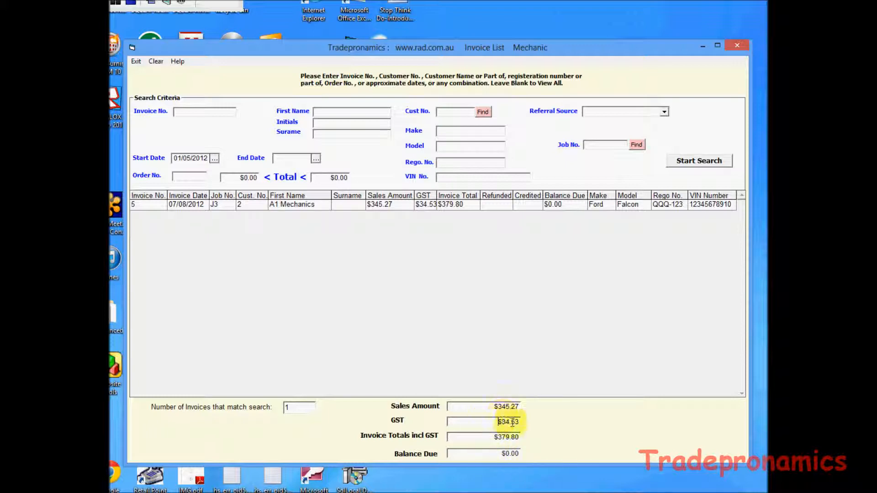
left_click(156, 63)
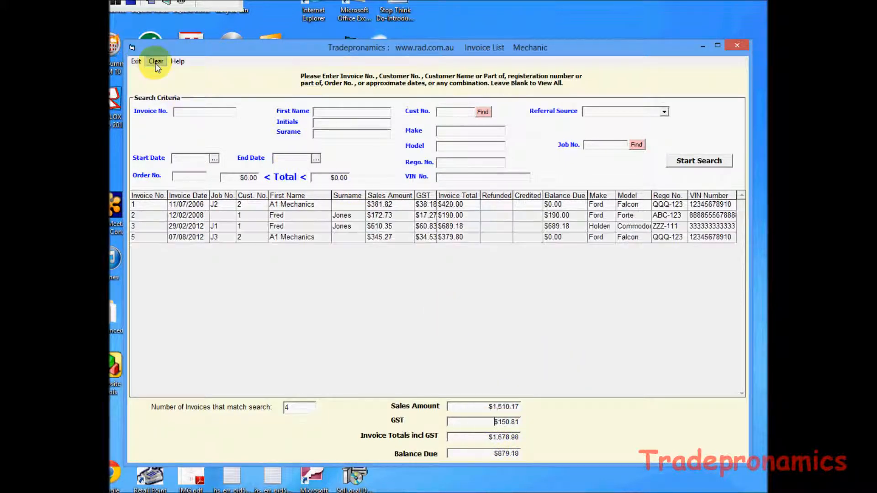
Step: Open the service history from the Commodore invoice and search it with the rego and VIN criteria cleared
double_click(350, 225)
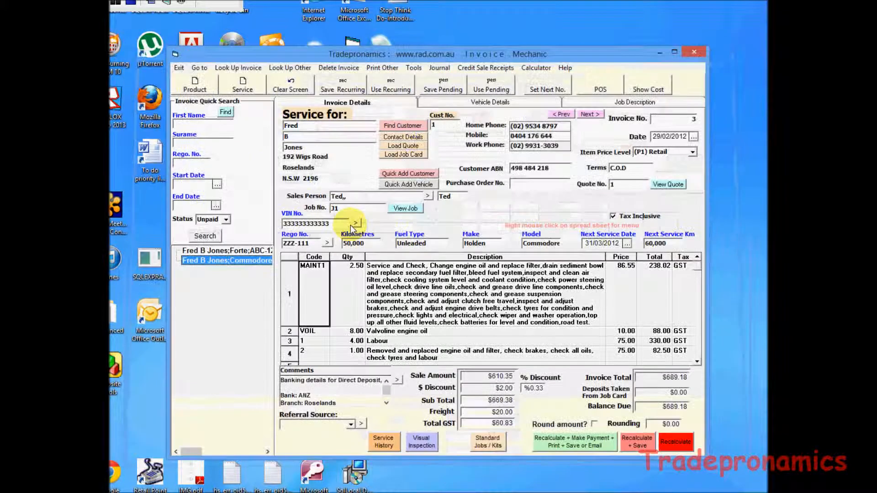
left_click(382, 441)
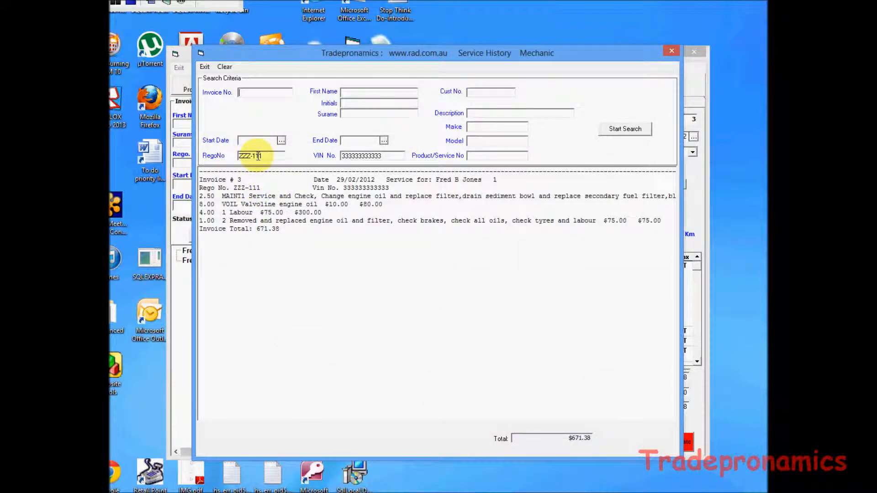
left_click_drag(265, 156, 218, 146)
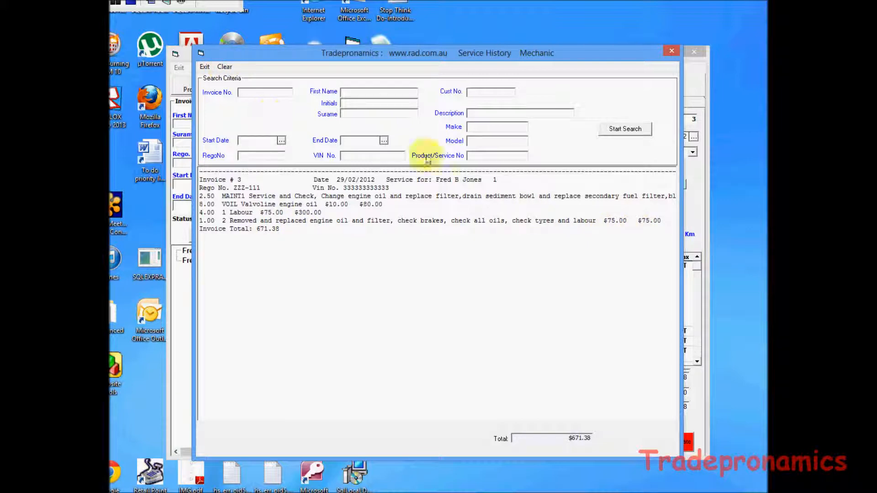
left_click(625, 128)
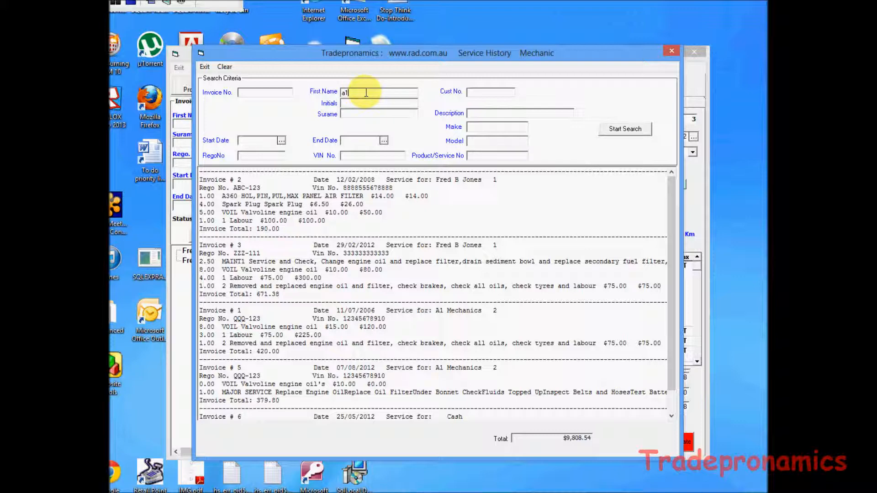
Step: Search the service history for first name "a1" and open the A1 Mechanics invoice dated 07/08/2012
left_click(624, 129)
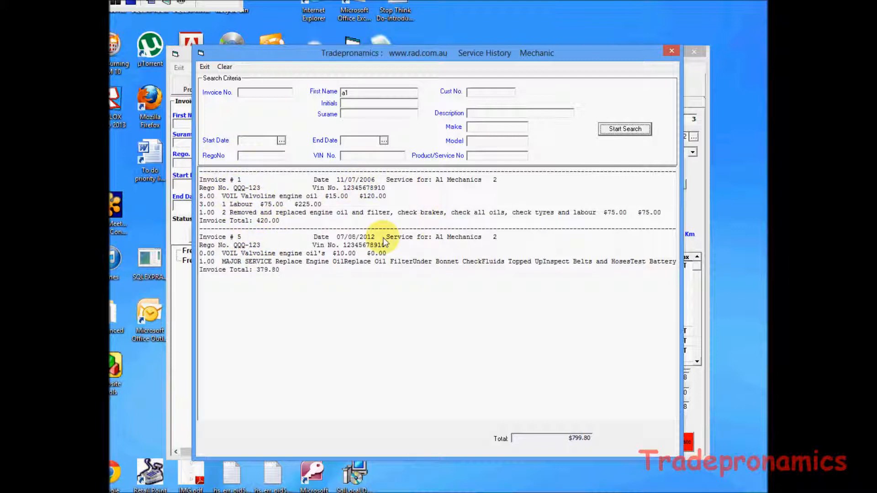
double_click(363, 237)
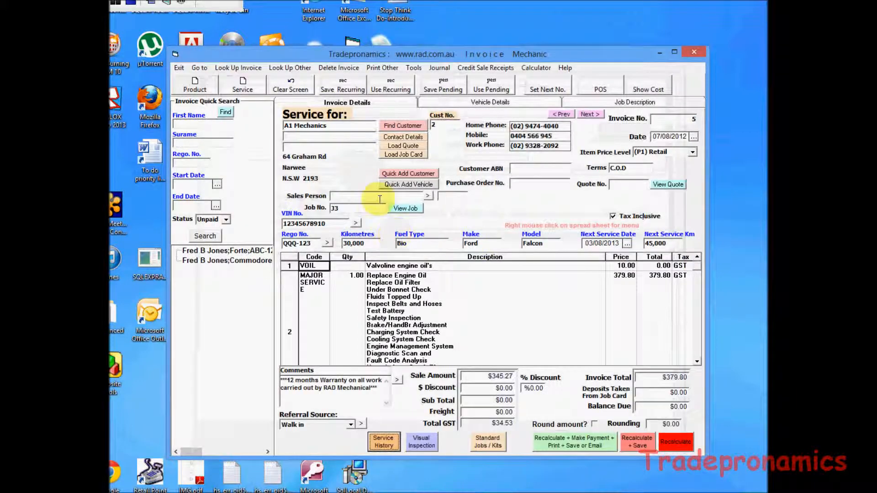
Step: Review the service history of the invoice's Ford Falcon, reopen the 07/08/2012 invoice from it, and check the history total
left_click(383, 442)
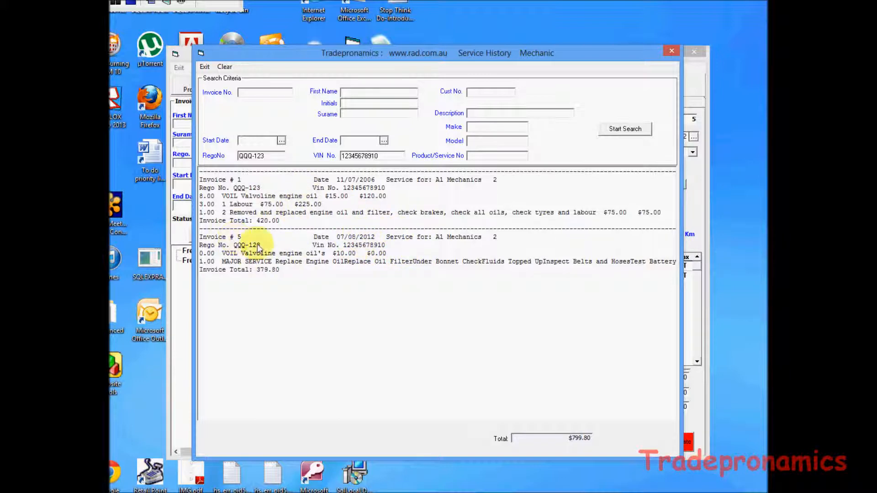
double_click(350, 237)
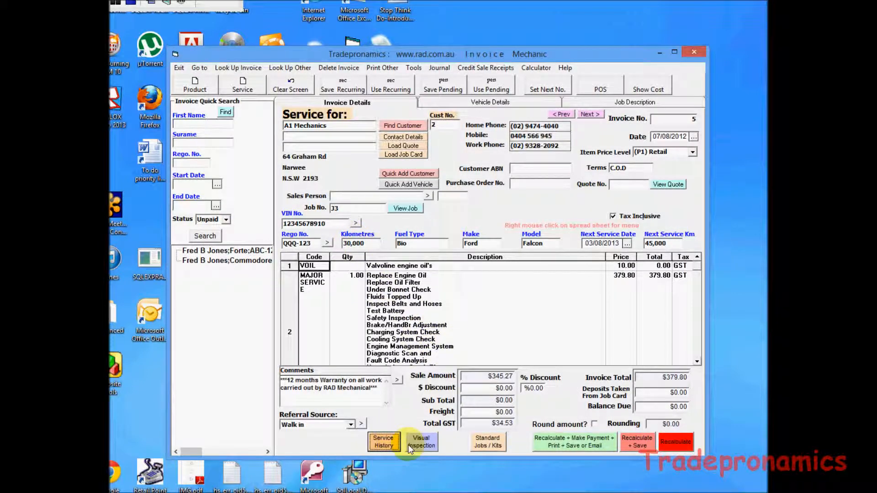
left_click(384, 441)
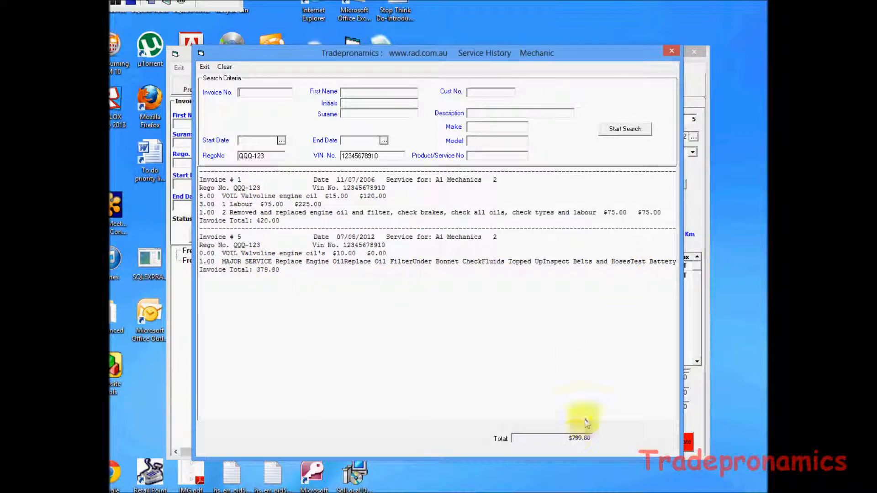
left_click(204, 67)
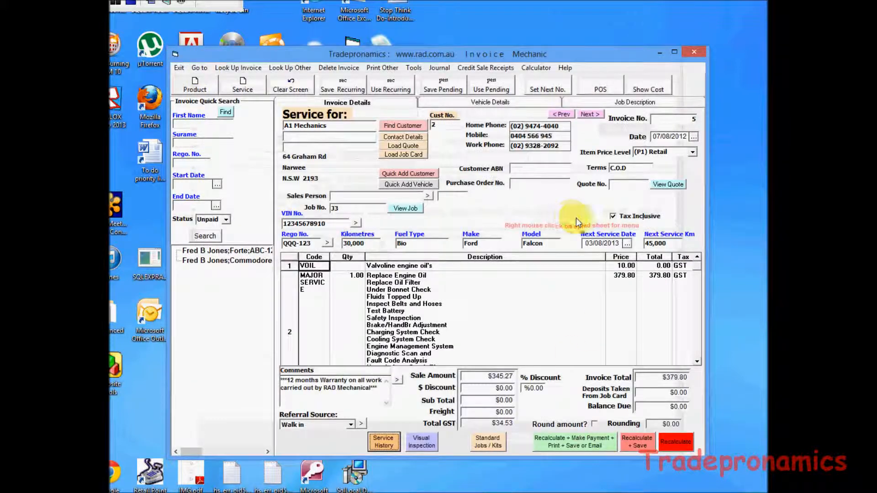
Step: Record and save a visual inspection with Battery and Fuse needing attention, Fan Belt good, and Alternator urgent
left_click(418, 444)
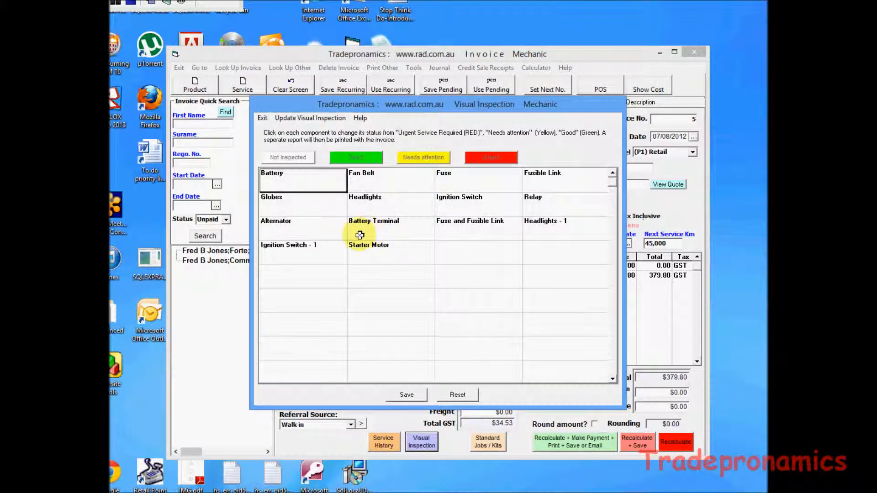
left_click(298, 180)
left_click(294, 181)
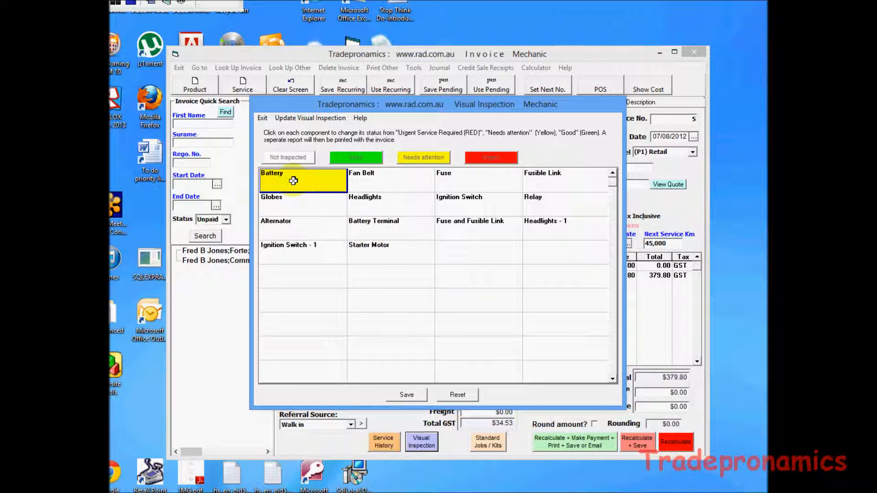
left_click(390, 187)
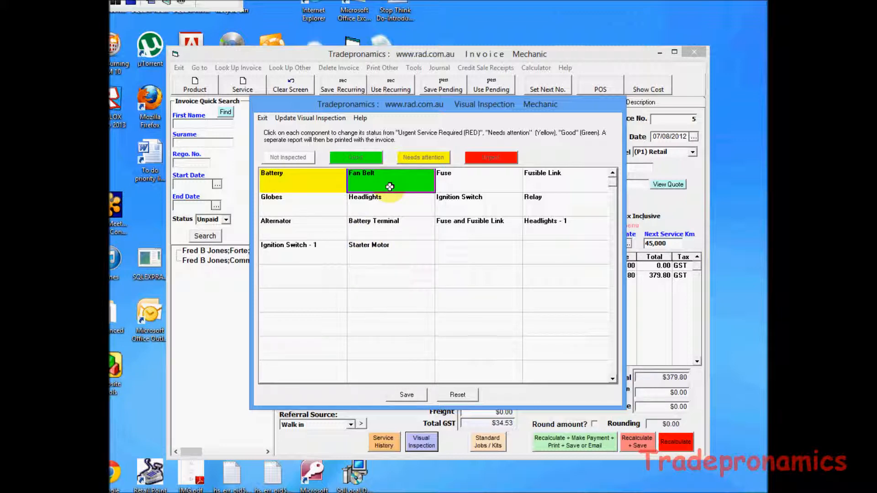
left_click(478, 180)
left_click(479, 180)
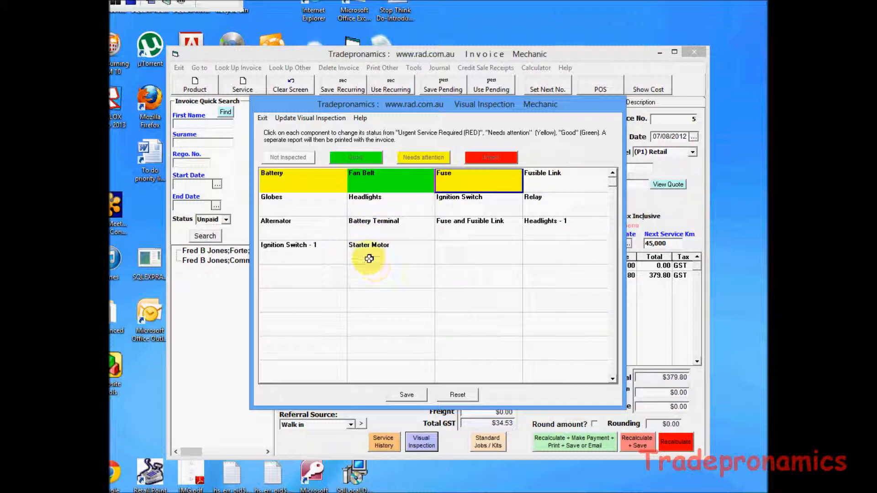
left_click(302, 227)
left_click(302, 227)
left_click(302, 228)
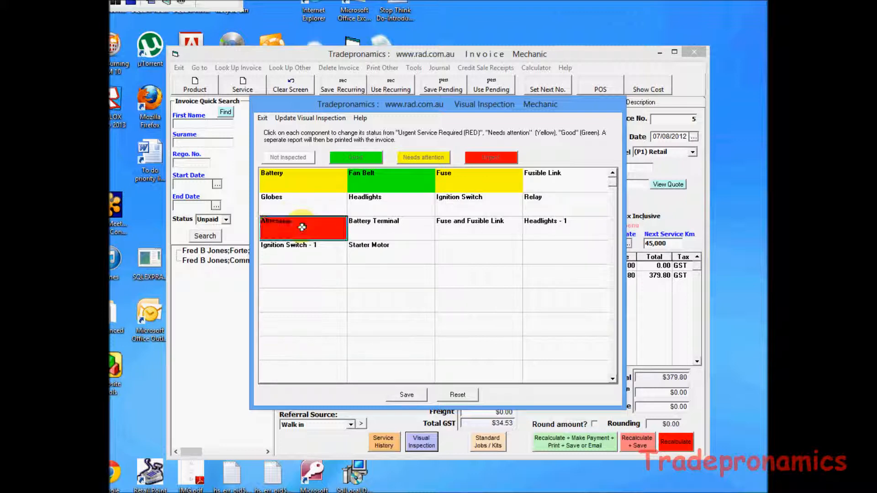
left_click(402, 395)
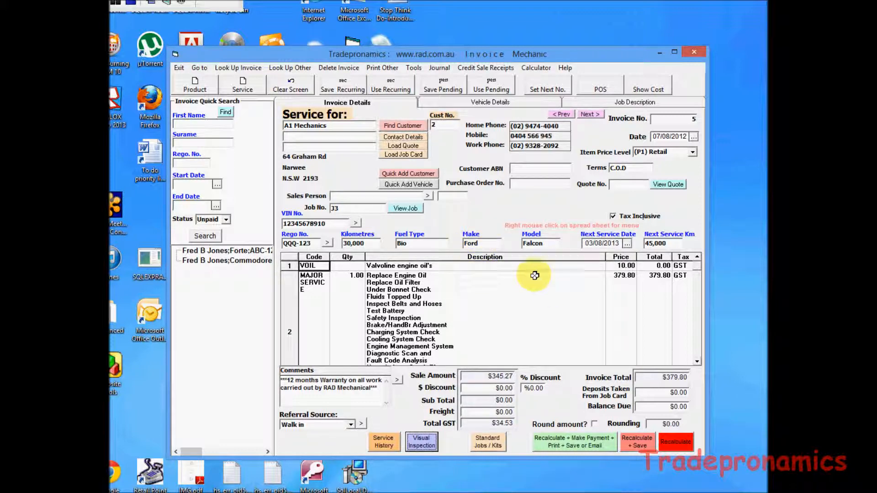
Step: Review the saved visual inspection and the editable list of inspection components, and return to the invoice
left_click(421, 443)
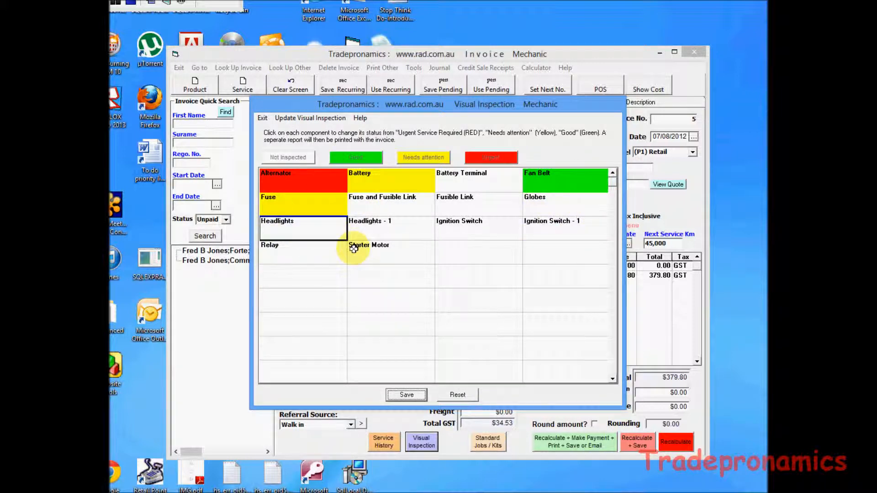
left_click(330, 118)
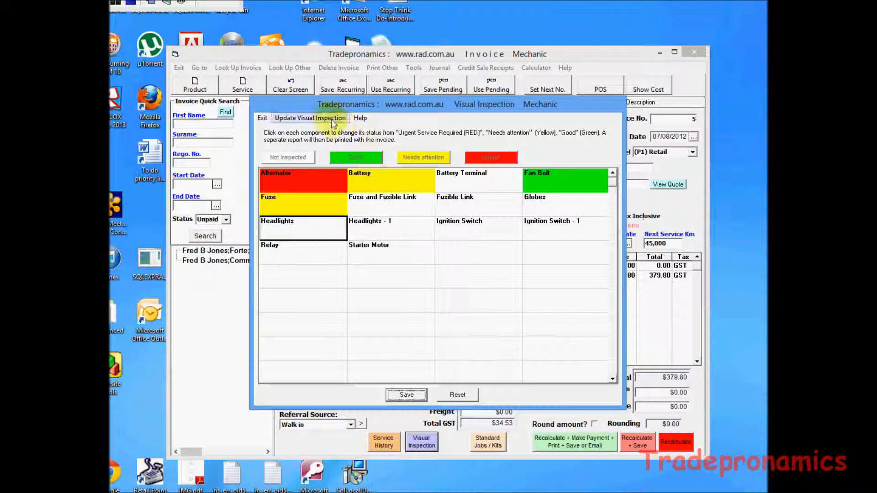
left_click(284, 328)
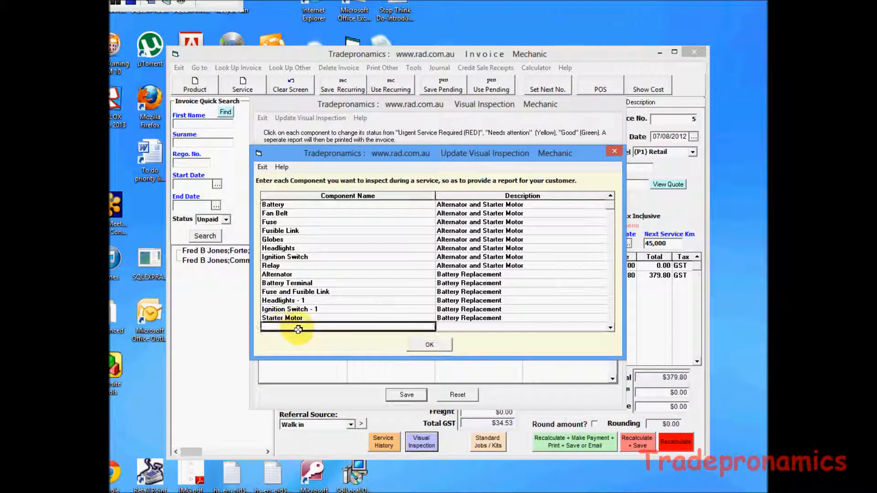
left_click(611, 328)
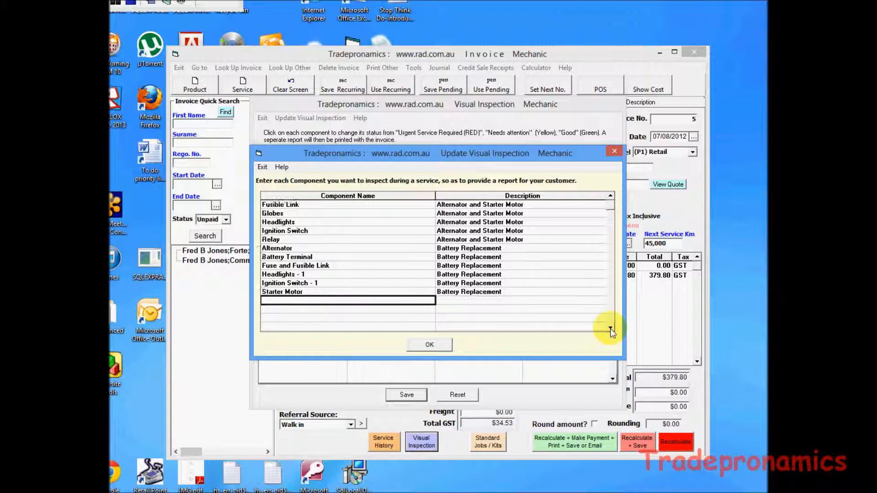
left_click(611, 328)
left_click(263, 168)
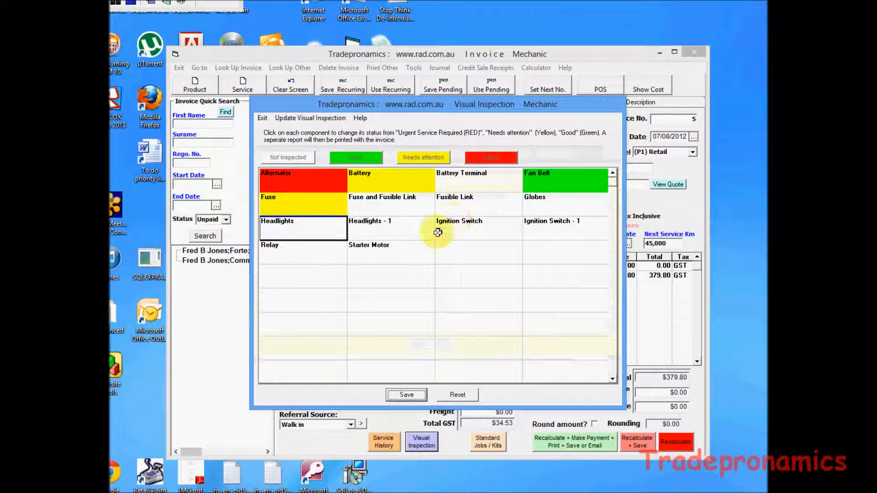
left_click(262, 118)
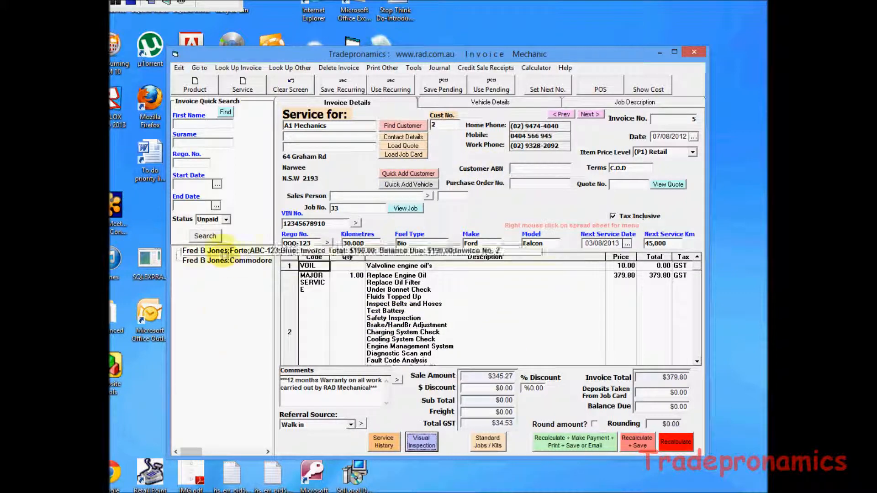
Step: View the list of all invoices and return to the A1 Mechanics invoice
left_click(238, 68)
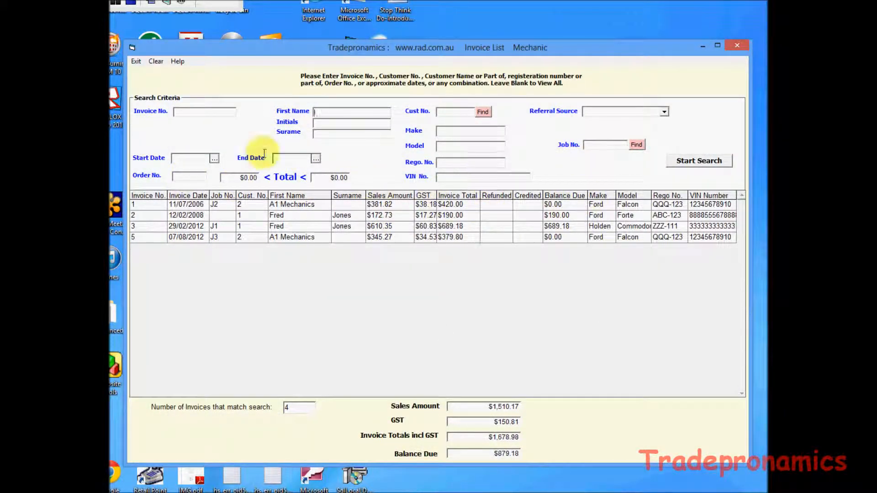
left_click(136, 62)
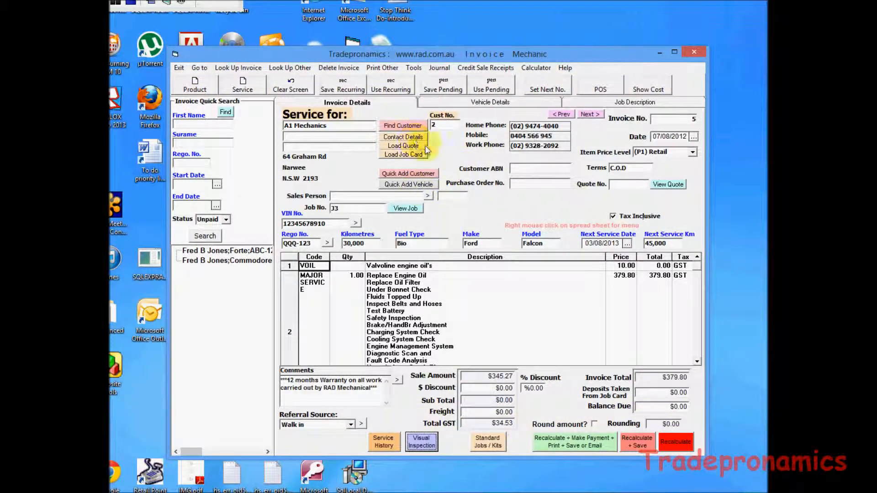
Step: View the contact details and the quick-add vehicle list for A1 Mechanics, leaving both without changes
left_click(414, 138)
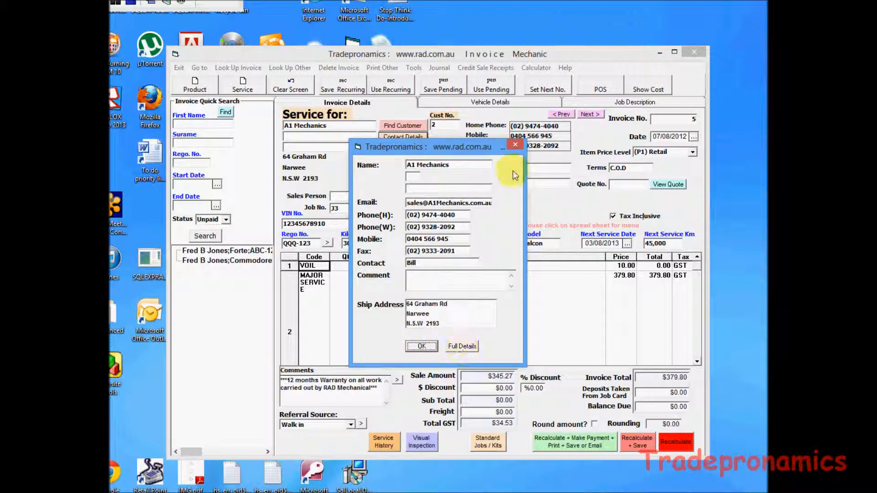
left_click(515, 145)
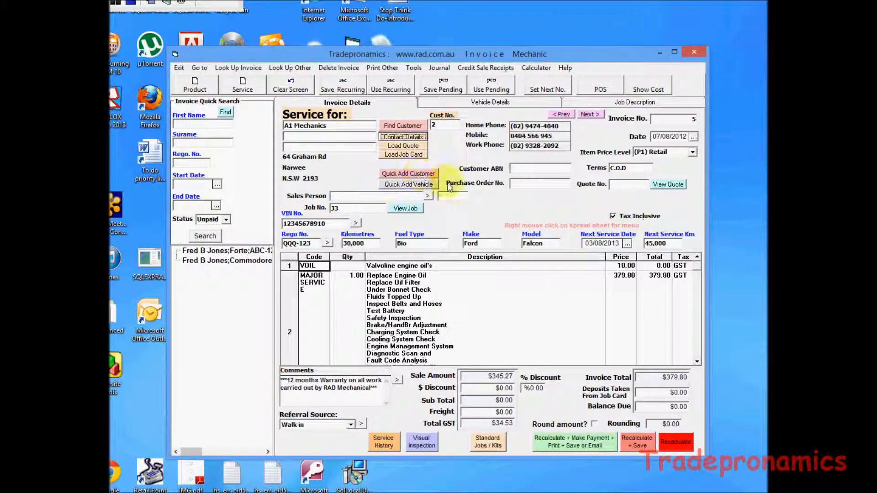
left_click(408, 185)
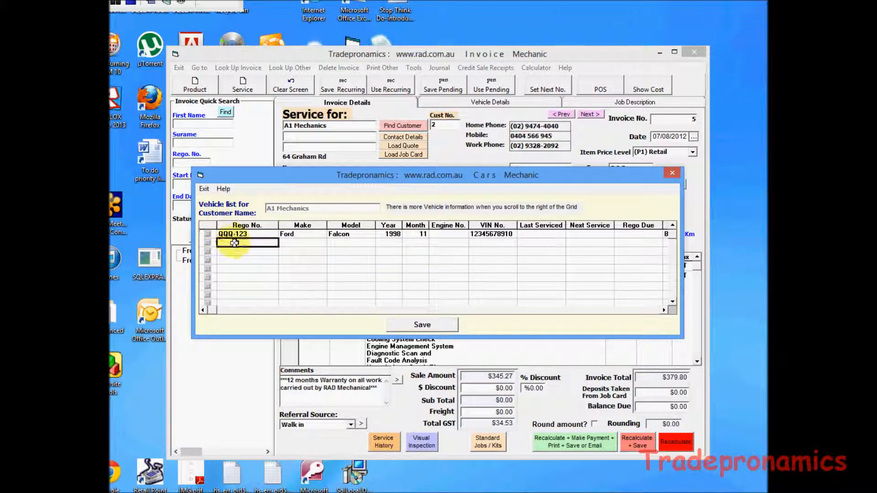
left_click(204, 188)
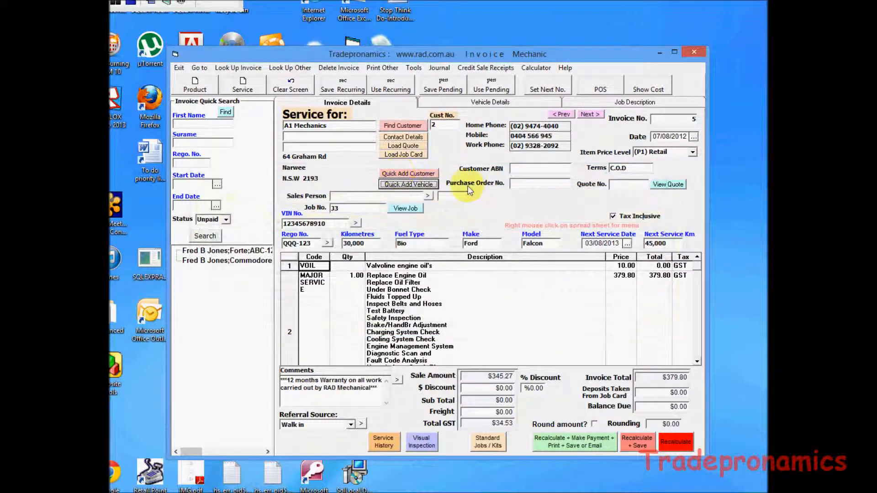
Step: Start a blank invoice and fill in the customer and vehicle by looking up rego QQQ-123 from "q"
left_click(293, 85)
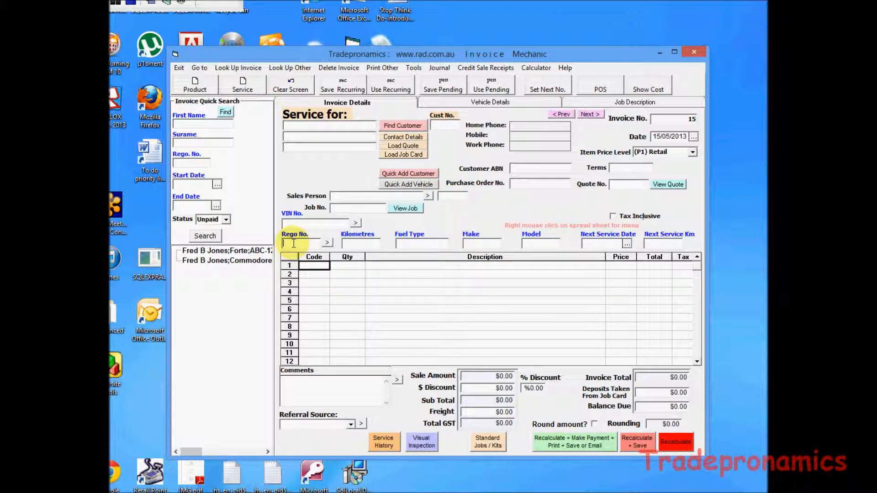
type("q")
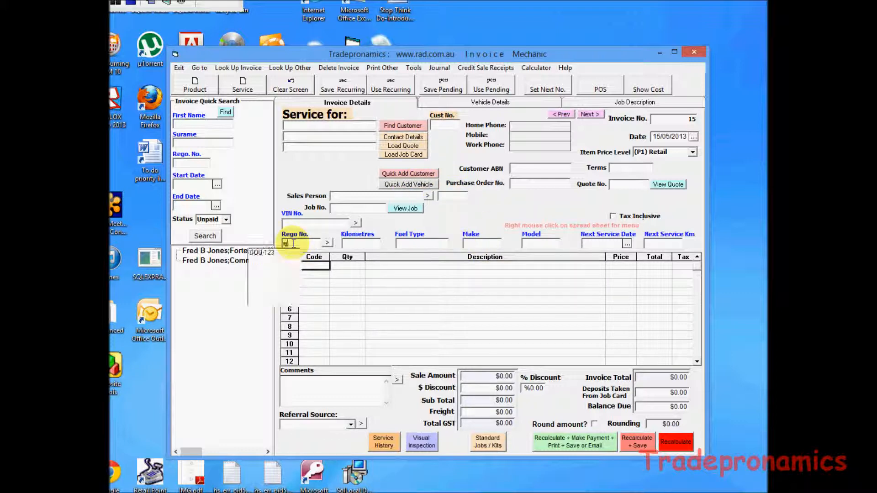
left_click(264, 252)
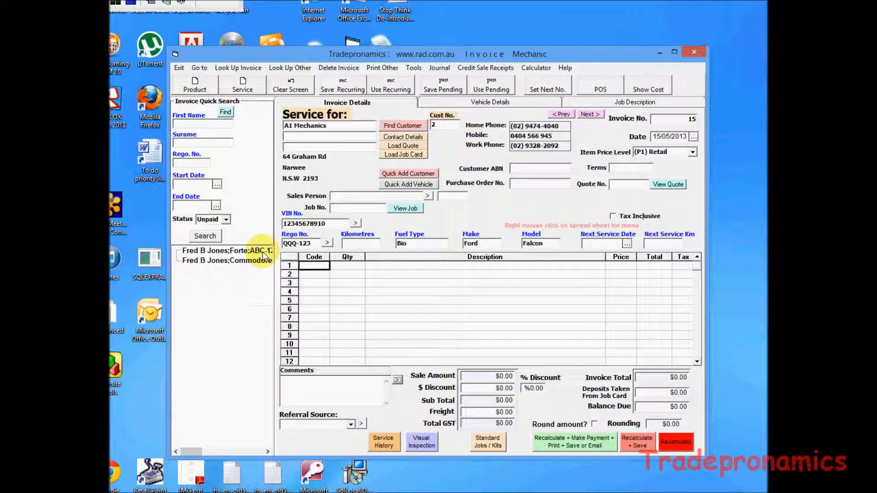
Step: Add the ULTIMATE SERVICE labour item to the first invoice line, and recalculate and save the invoice
right_click(314, 269)
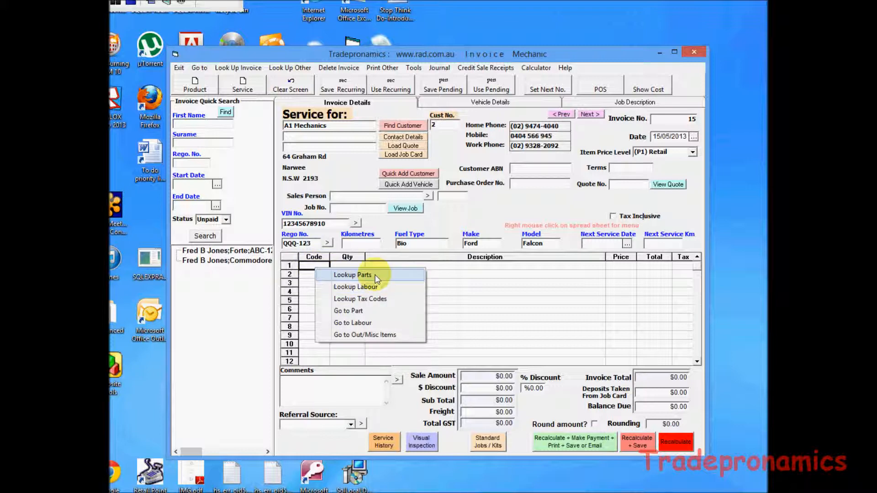
left_click(361, 287)
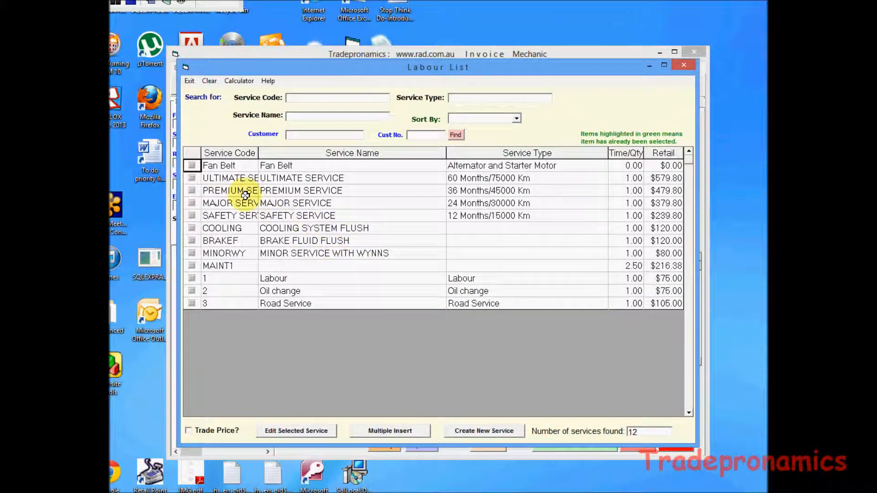
double_click(294, 178)
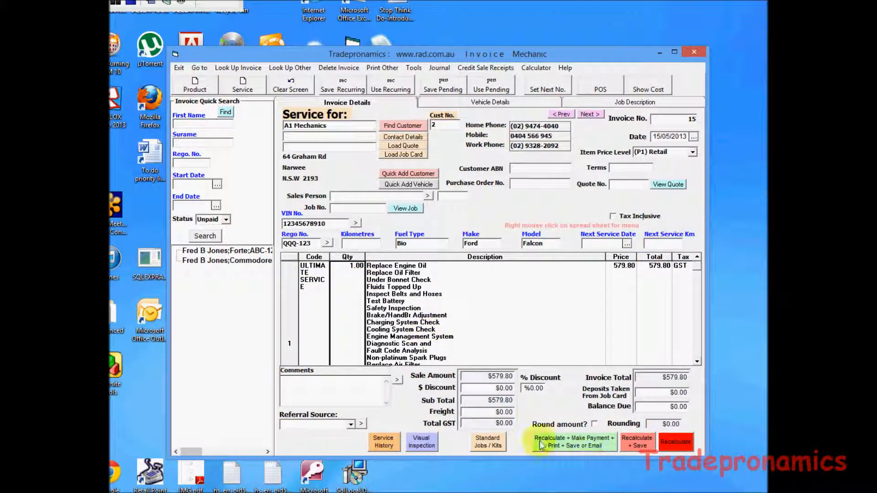
left_click(635, 442)
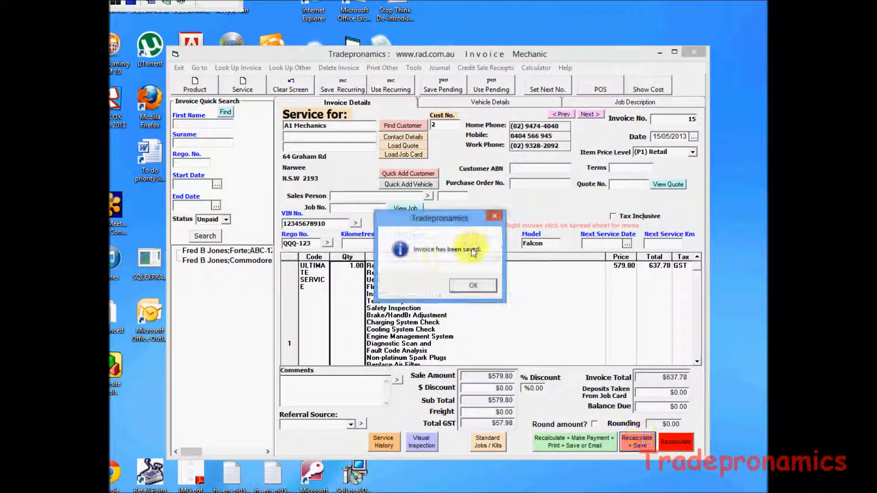
left_click(480, 286)
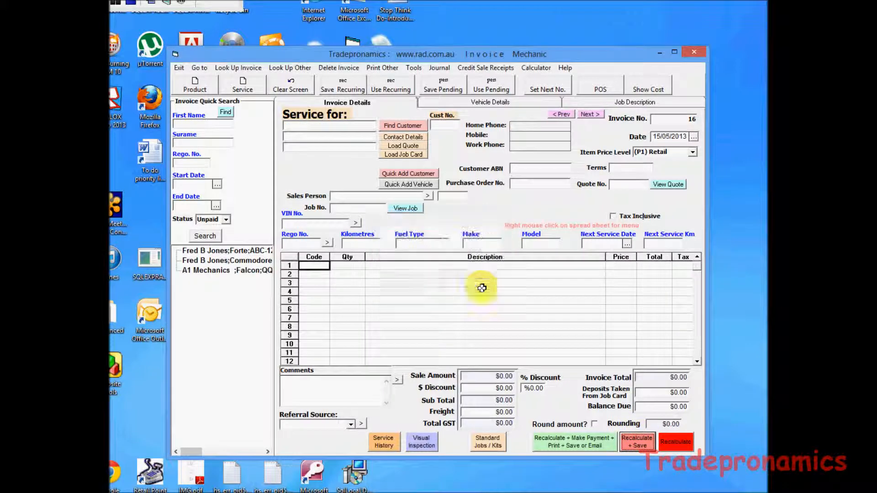
Step: Check the balance due on the saved A1 Mechanics Falcon invoice, and open the customer list from a cleared invoice
left_click(216, 271)
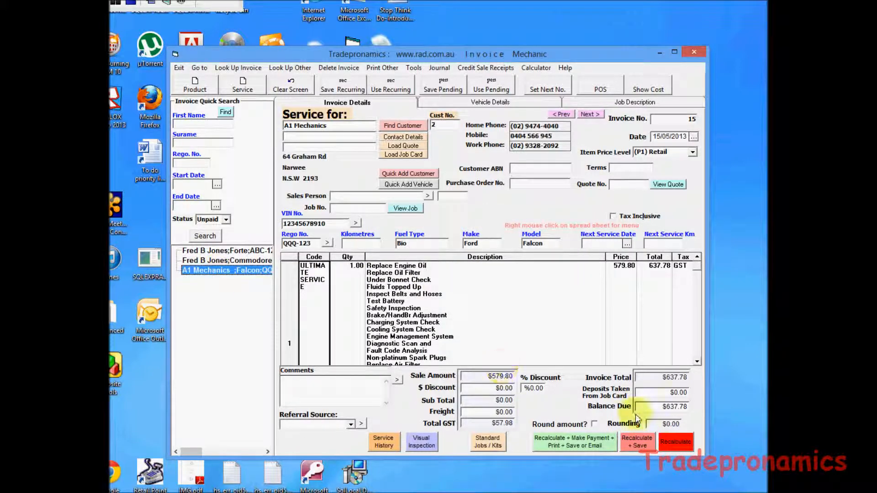
left_click(290, 86)
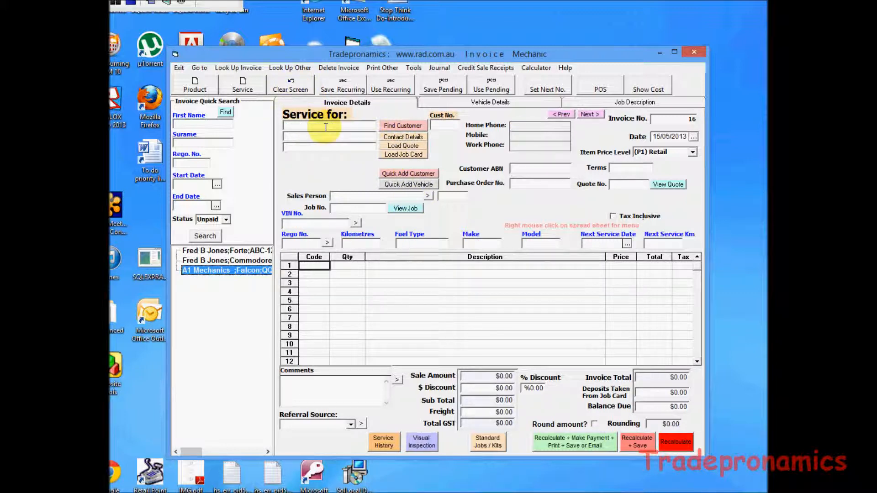
left_click(412, 126)
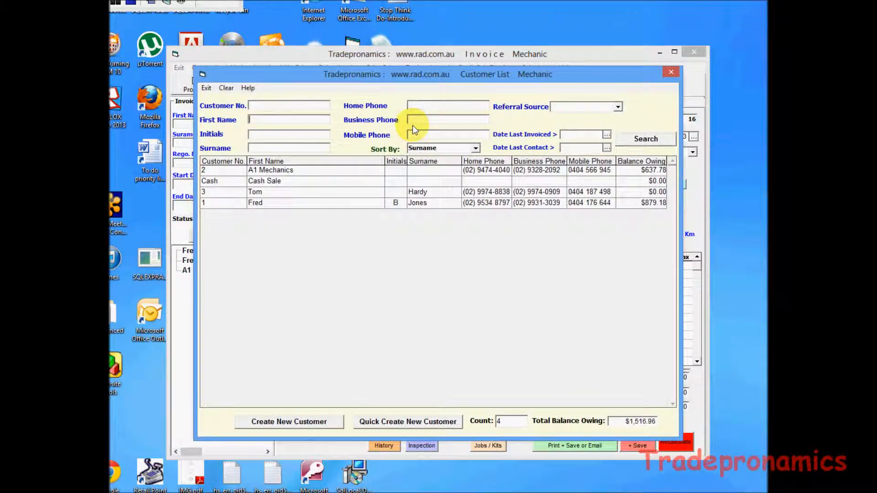
Step: Find A1 Mechanics in the customer list and load its Ford Falcon, rego QQQ-123, into the invoice
type("a1")
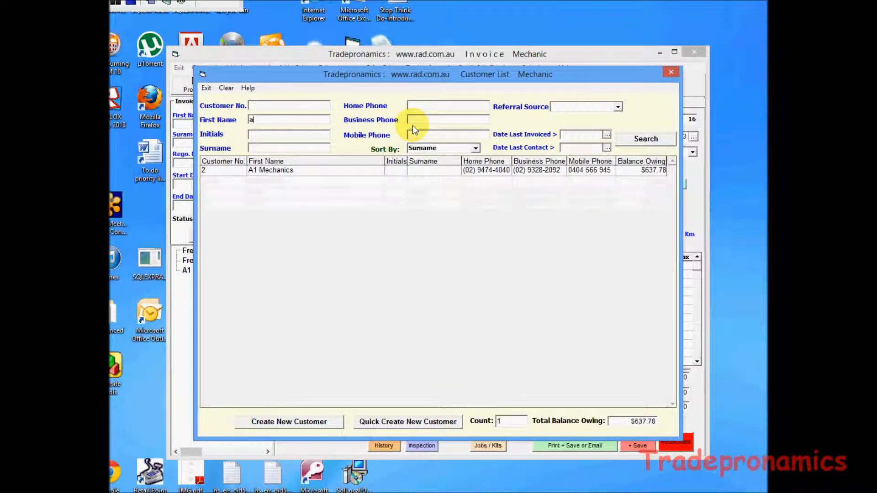
double_click(292, 170)
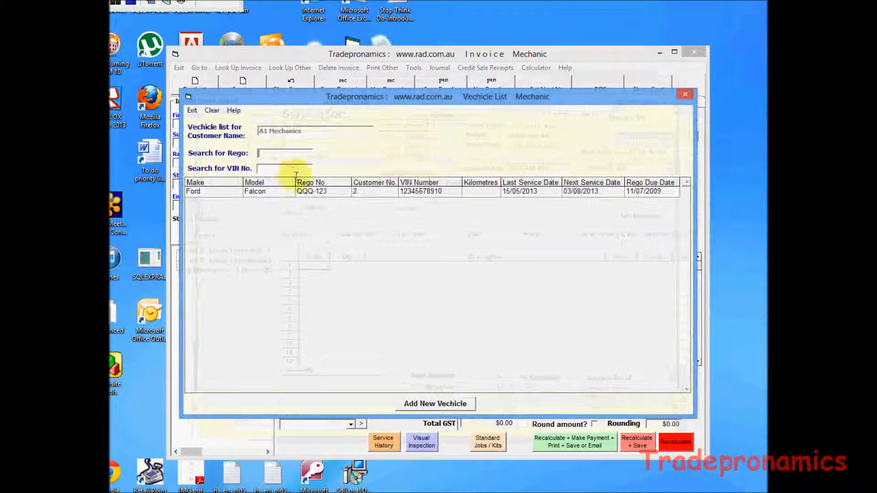
double_click(316, 193)
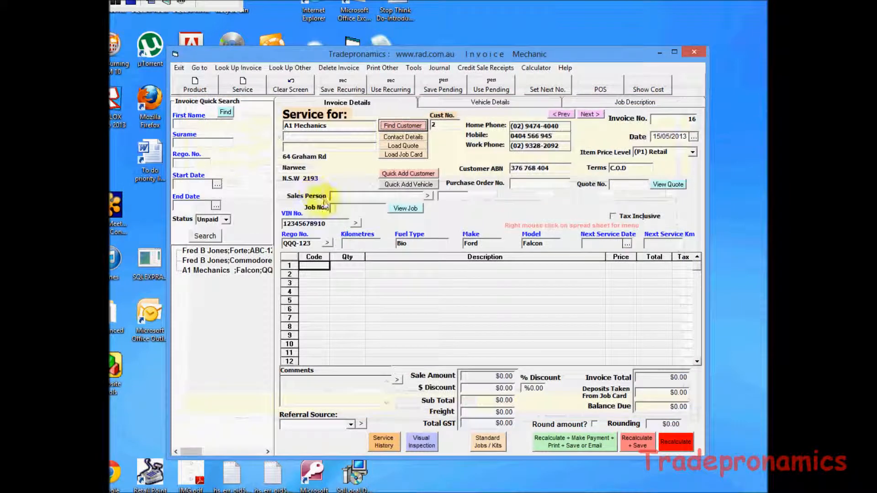
Step: Look up parts for the first invoice line and insert Spark Plug and Valvoline engine oil together
right_click(316, 268)
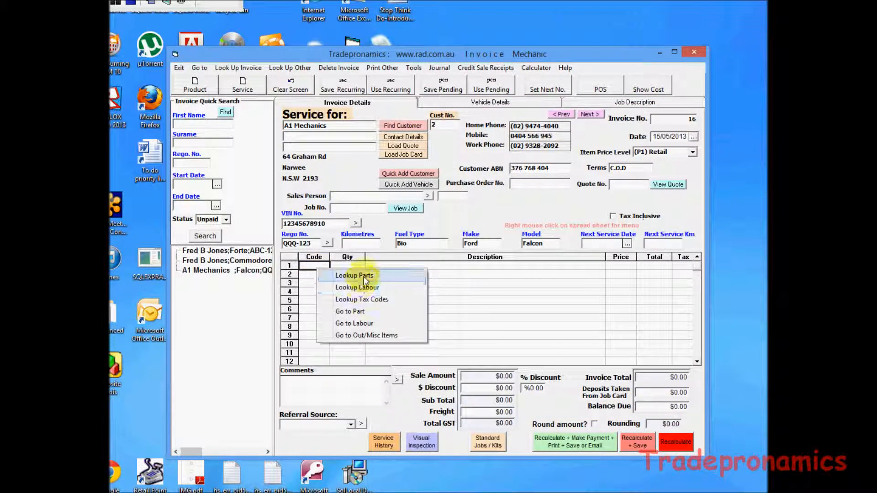
left_click(360, 276)
left_click(162, 208)
left_click(163, 220)
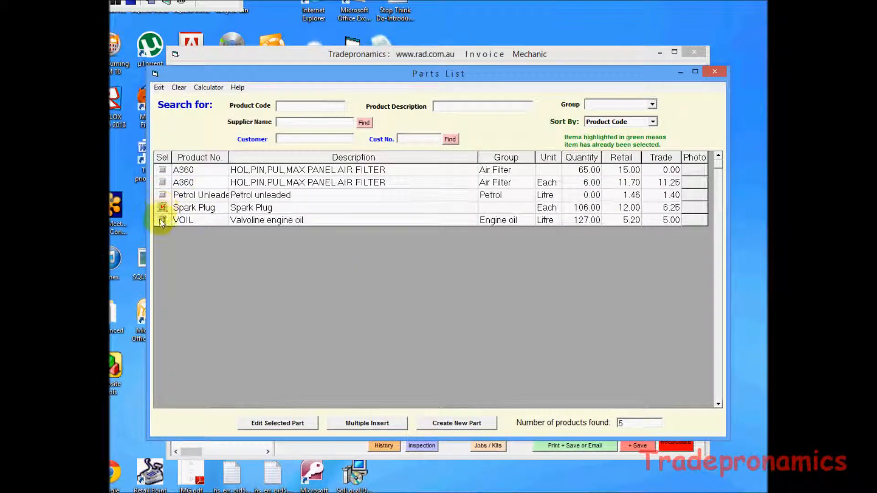
left_click(369, 423)
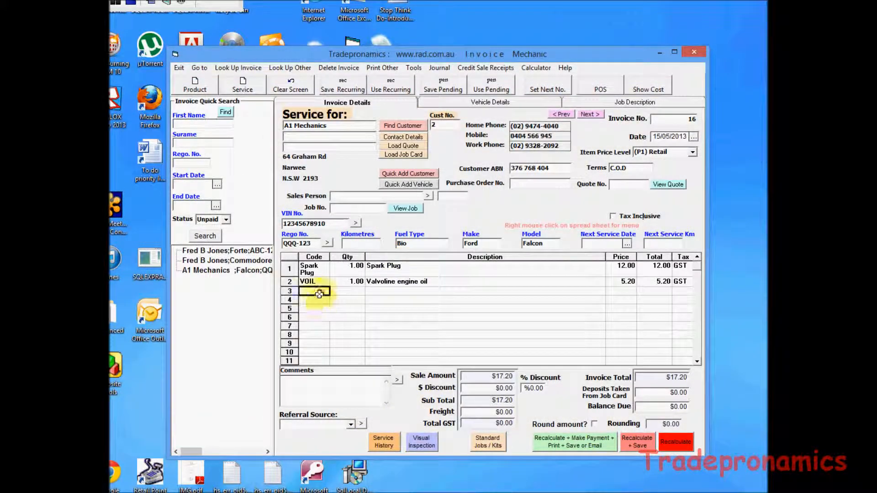
Step: Add the Fan Belt labour item to the third invoice line
right_click(320, 293)
left_click(385, 312)
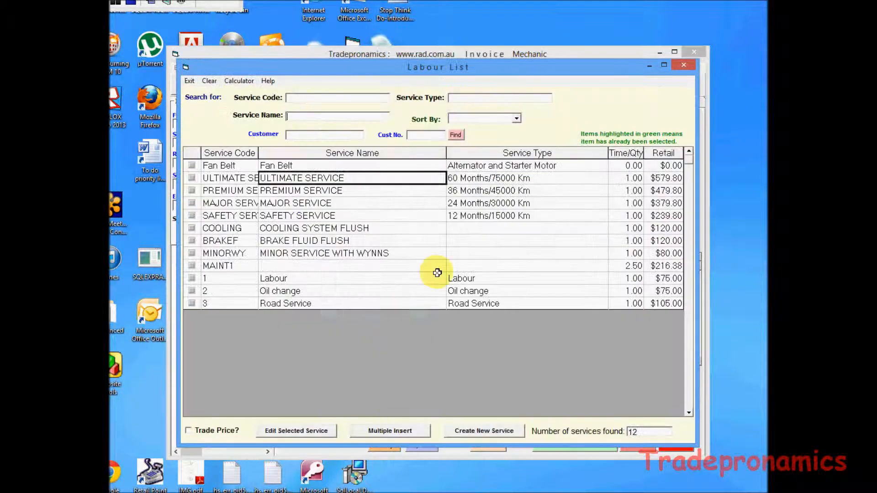
double_click(282, 166)
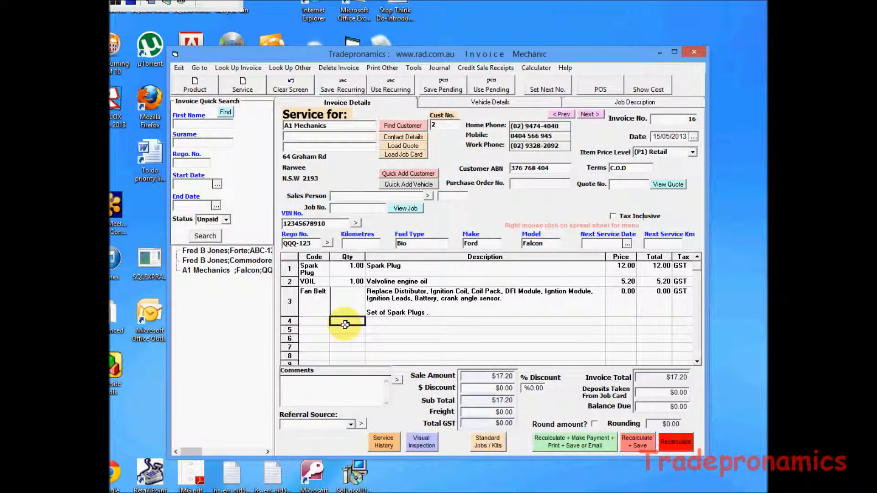
Step: Enter a manual fourth invoice line with quantity 1, description "Cabon Tax" and price 10.00
type("12")
left_click_drag(343, 321, 369, 321)
key("Delete")
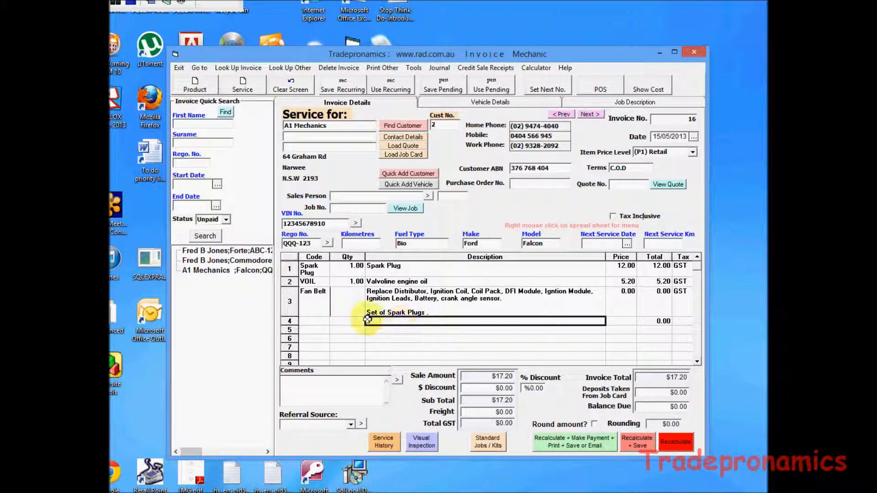
type("1")
left_click(404, 325)
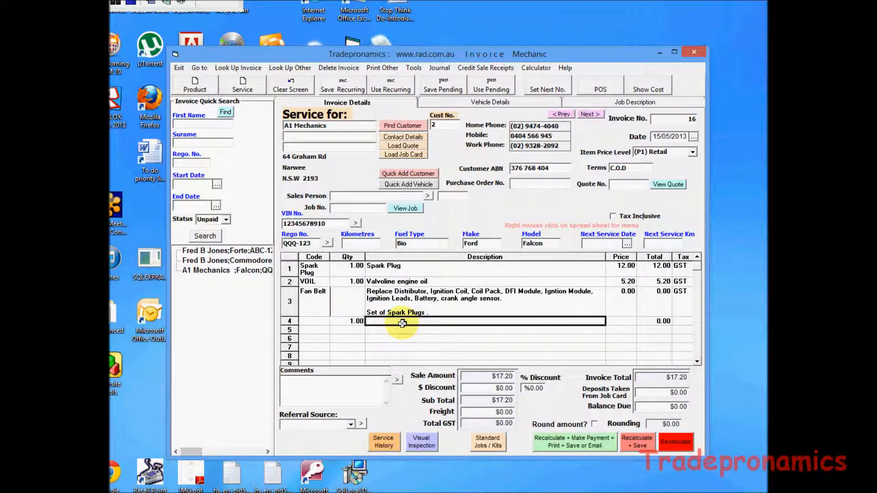
type("C")
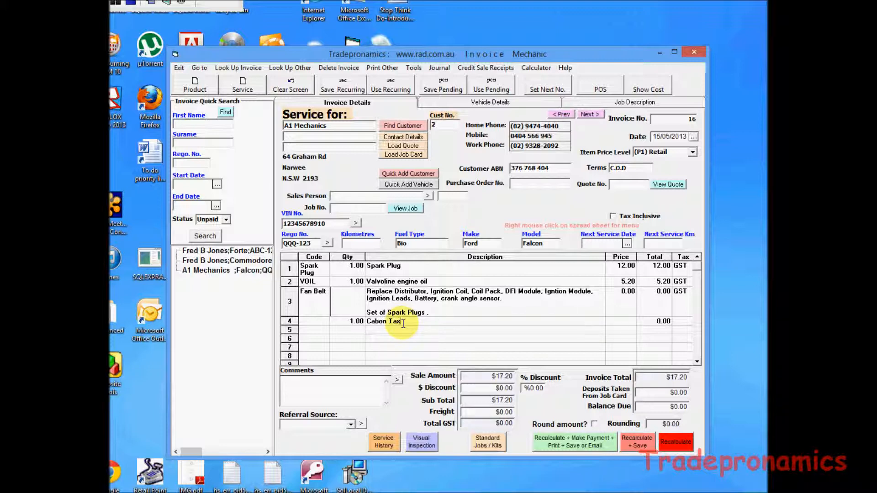
type("abon Tax")
left_click(624, 322)
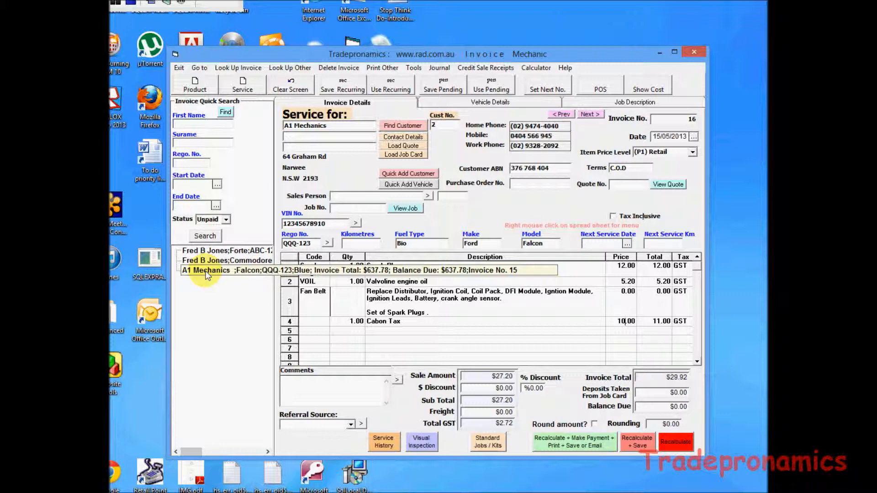
Step: Recalculate and save the A1 Mechanics invoice
left_click(315, 243)
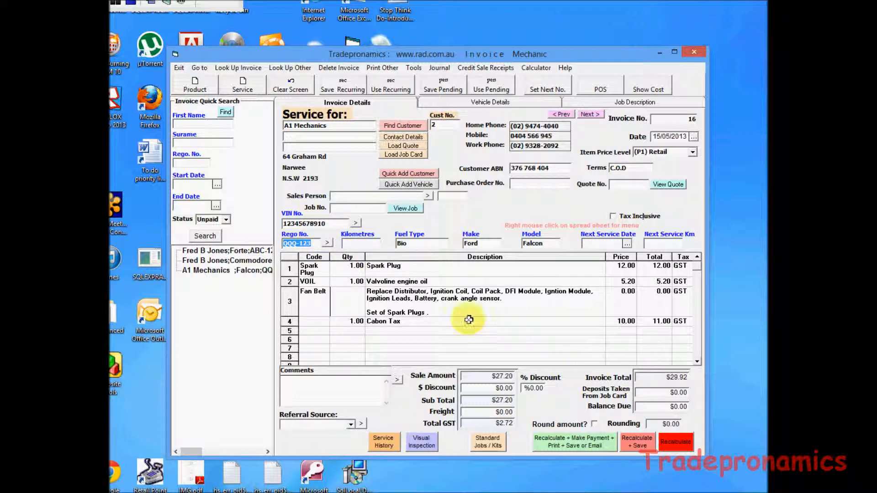
left_click(637, 441)
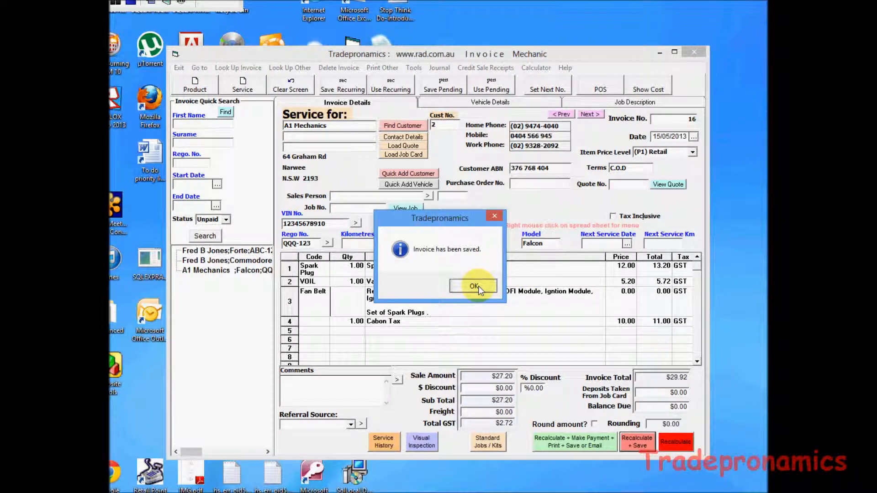
left_click(475, 287)
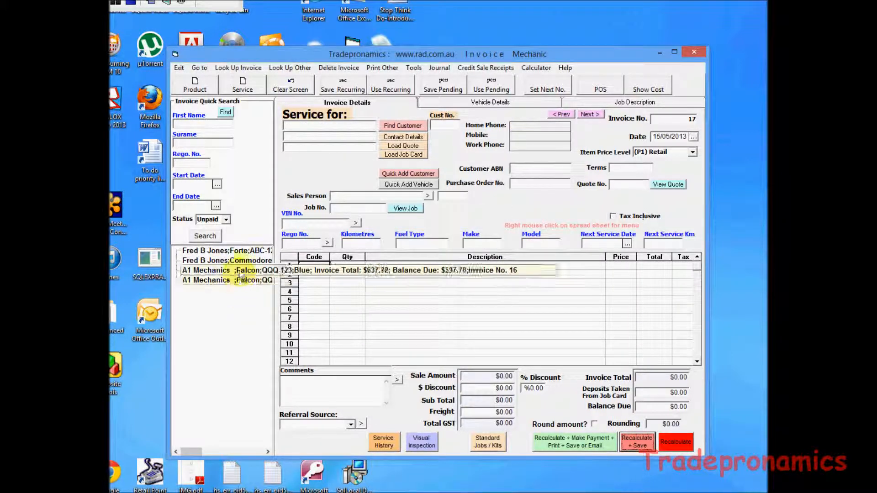
Step: Look up the customer by first name and load their Holden Astra, rego YYY-123, into the new invoice
left_click(226, 88)
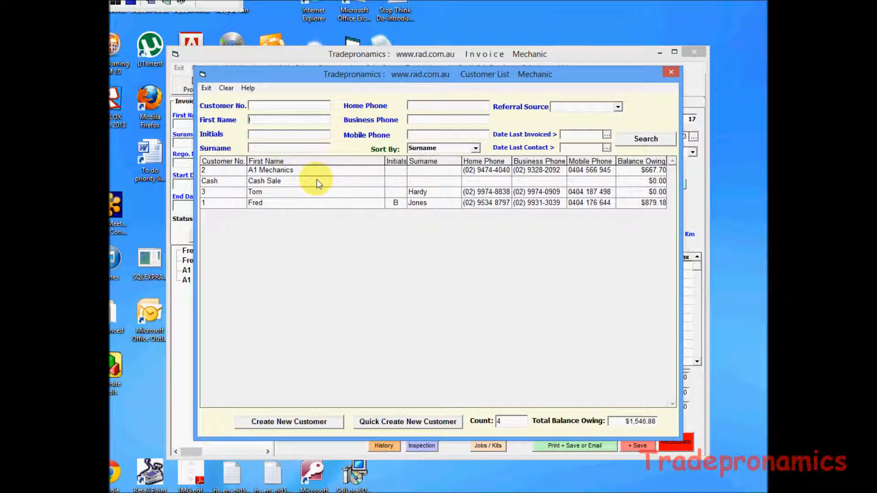
type("t")
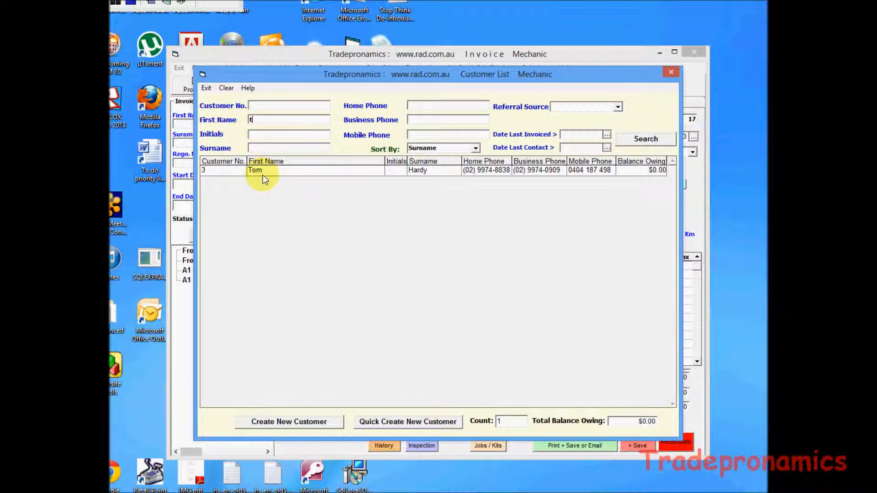
type("o")
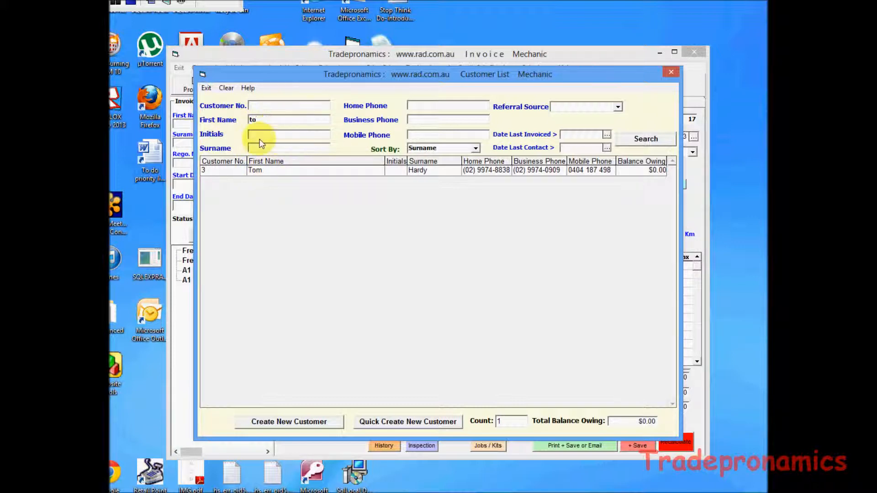
double_click(279, 174)
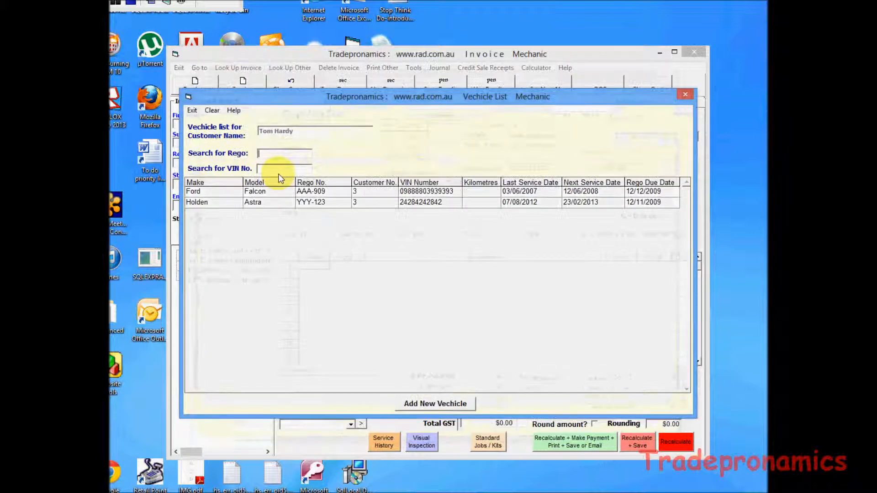
double_click(314, 203)
Step: Insert the Safety standard job for the Ford Falcon into the invoice, excluding the A360 air filter
right_click(316, 269)
left_click(304, 269)
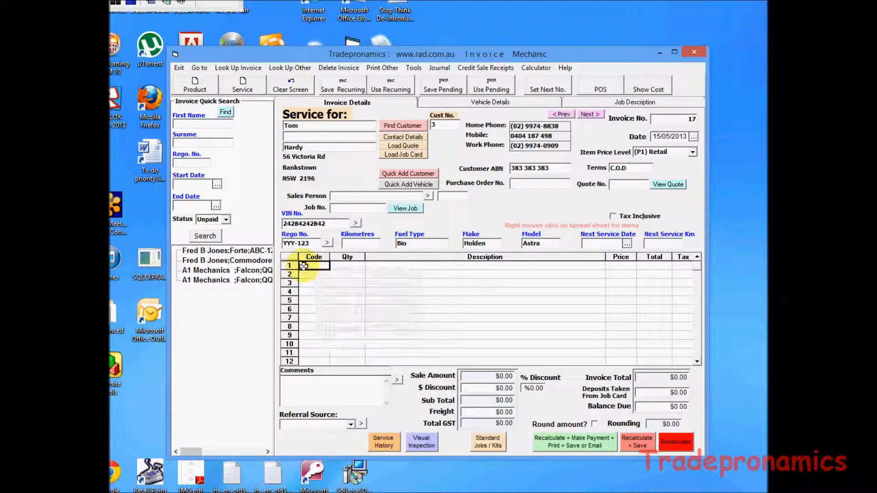
left_click(494, 448)
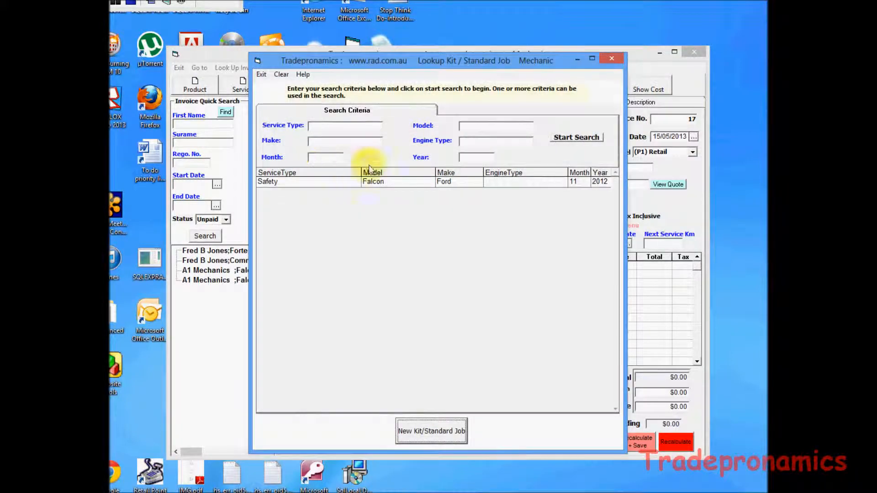
double_click(378, 183)
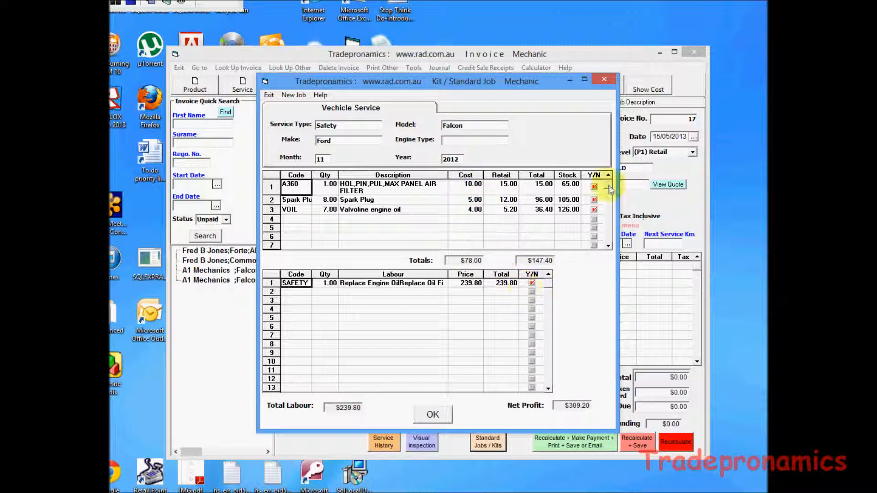
left_click(594, 187)
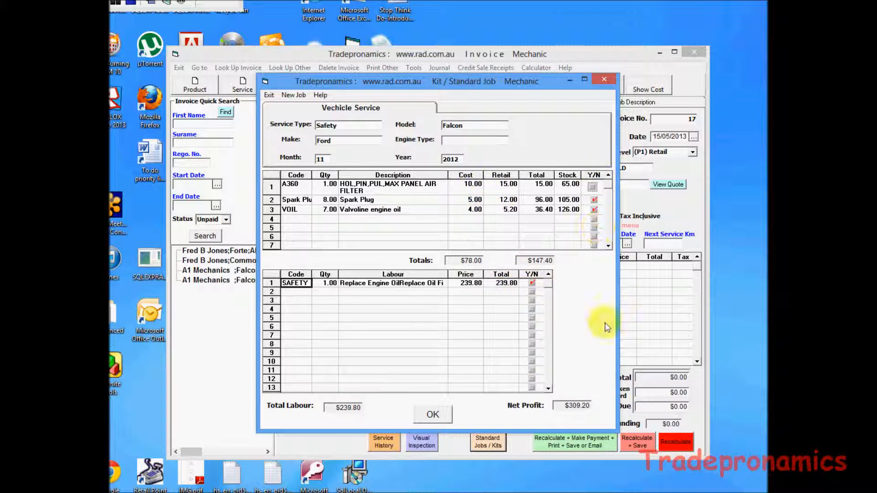
left_click(433, 416)
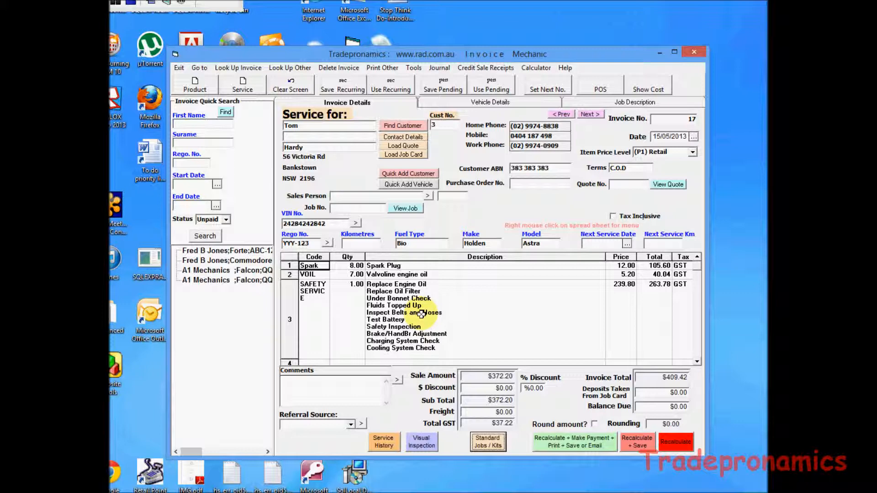
Step: Recalculate and save the Holden Astra invoice, and exit the invoice screen
left_click(647, 449)
left_click(473, 287)
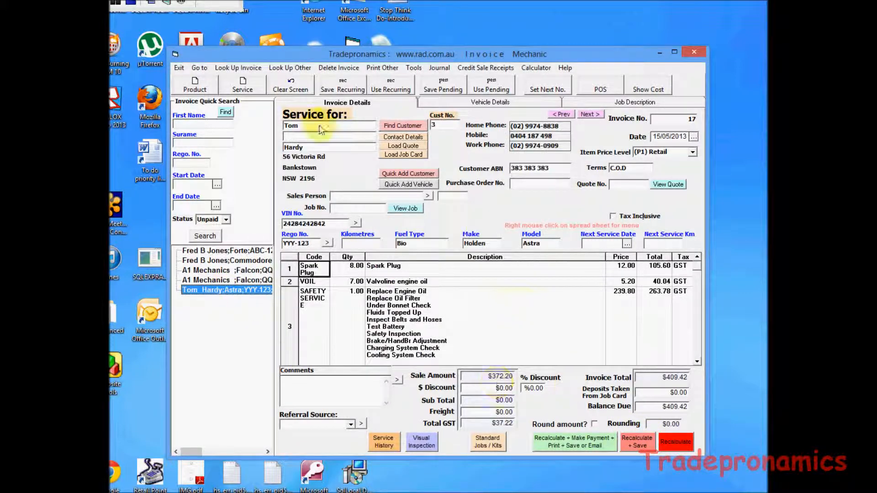
left_click(178, 68)
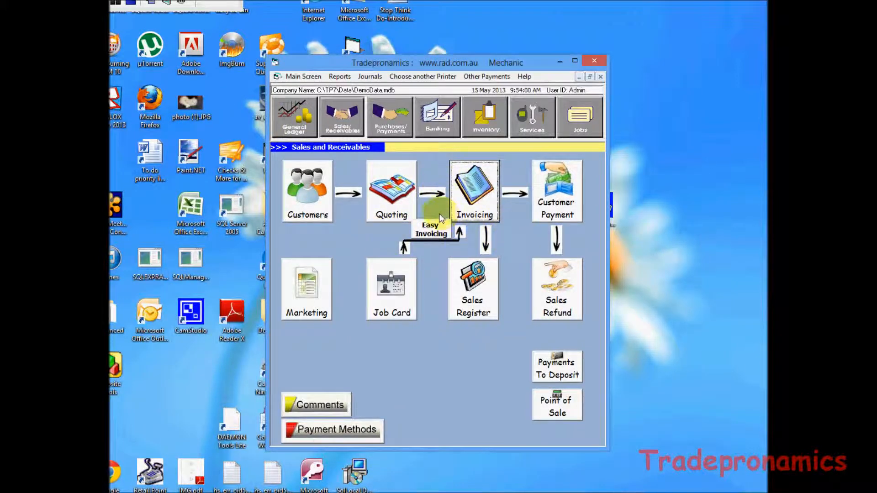
Step: Create an inventory part with part number 12Cs, description "desc" and a cost price of $10
left_click(485, 118)
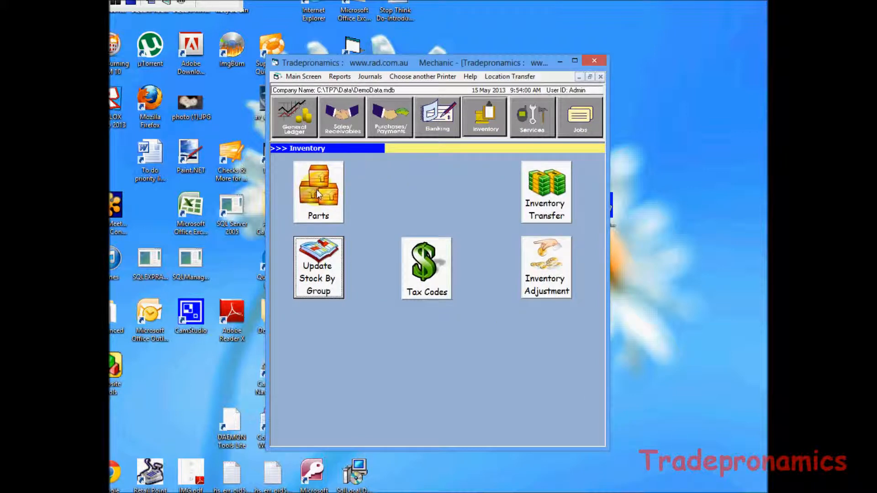
left_click(318, 191)
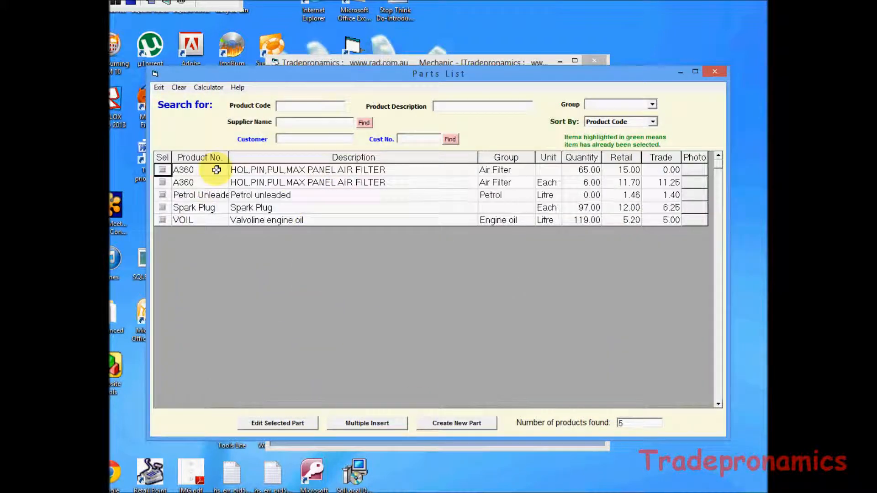
left_click(457, 424)
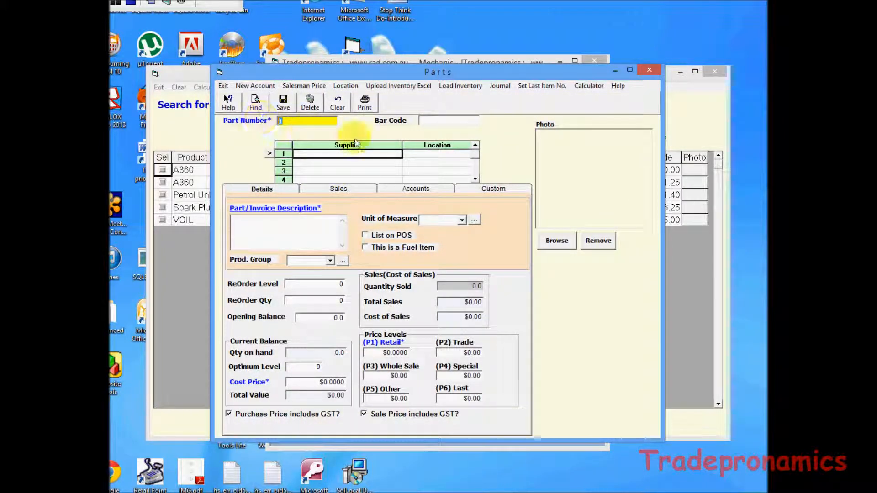
type("120")
type("s")
left_click(255, 221)
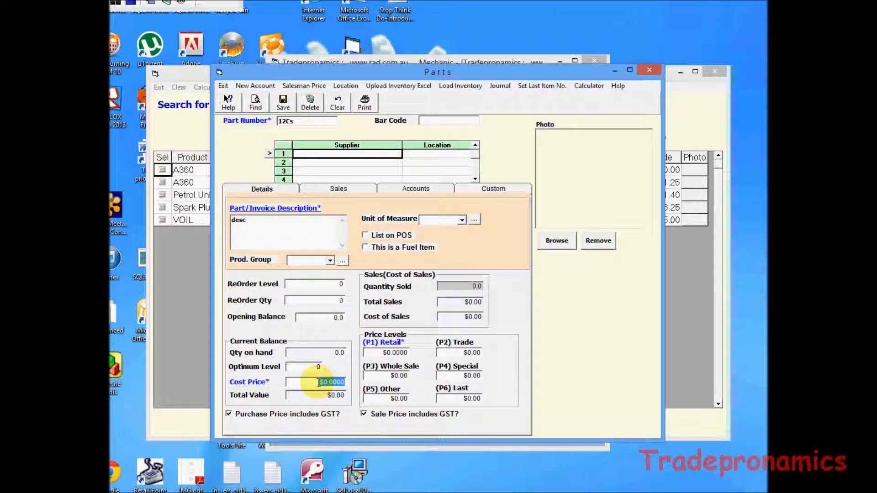
left_click(385, 352)
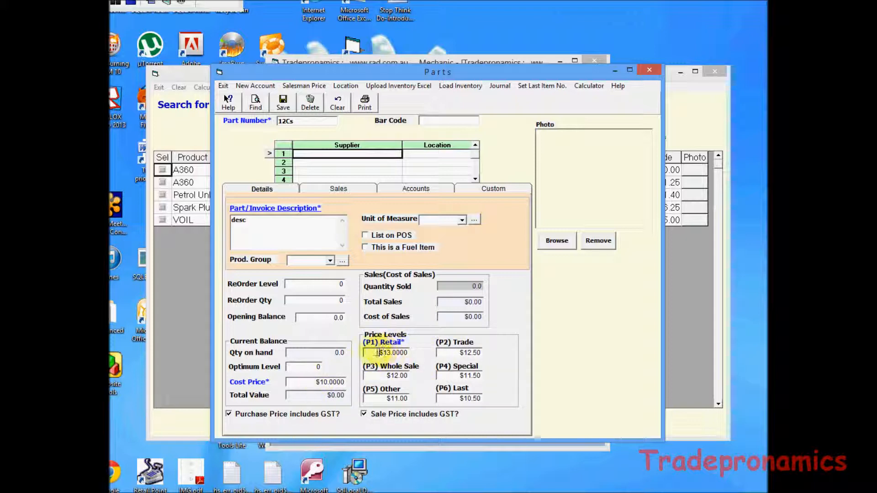
left_click_drag(382, 352, 437, 349)
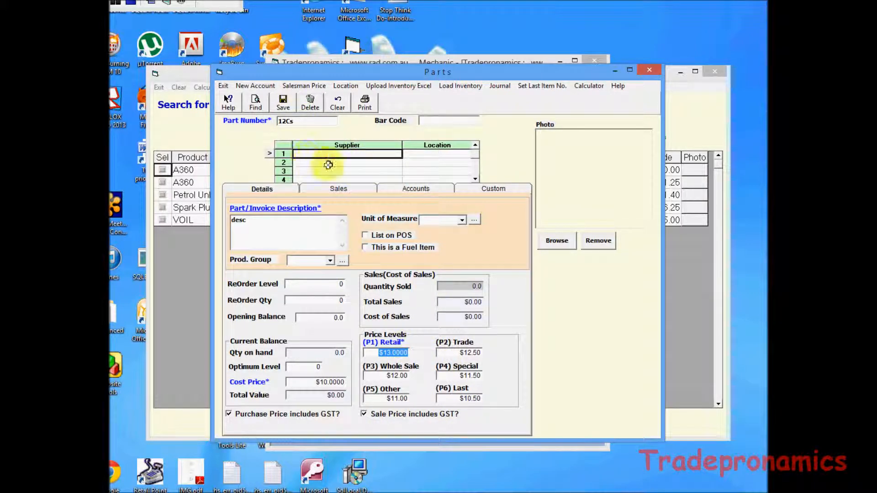
Step: Save the new part, and close its record and the parts list
left_click(284, 104)
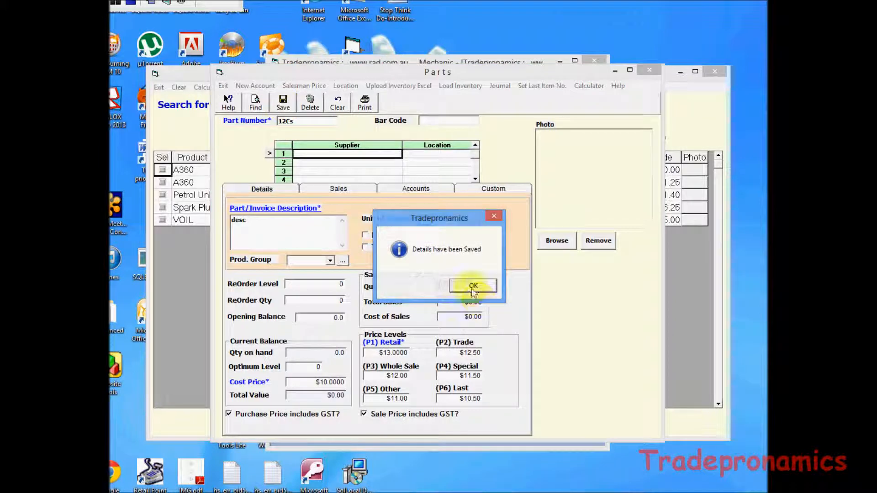
left_click(474, 288)
left_click(223, 85)
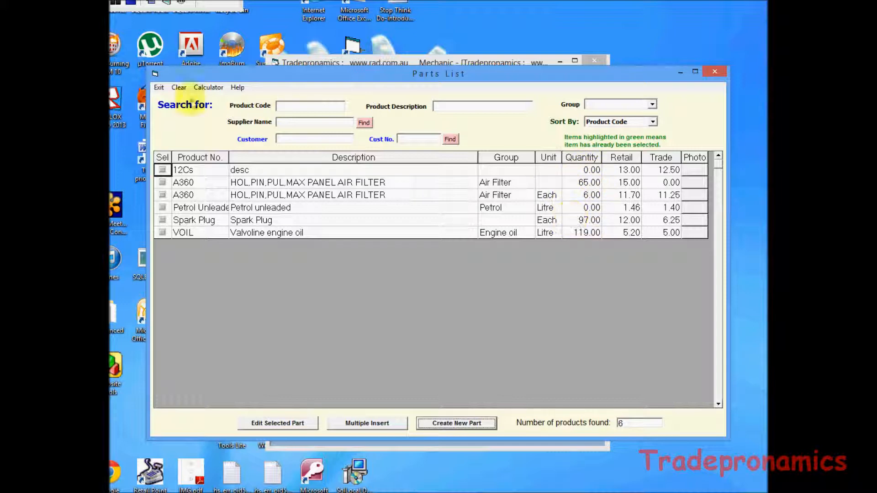
left_click(158, 88)
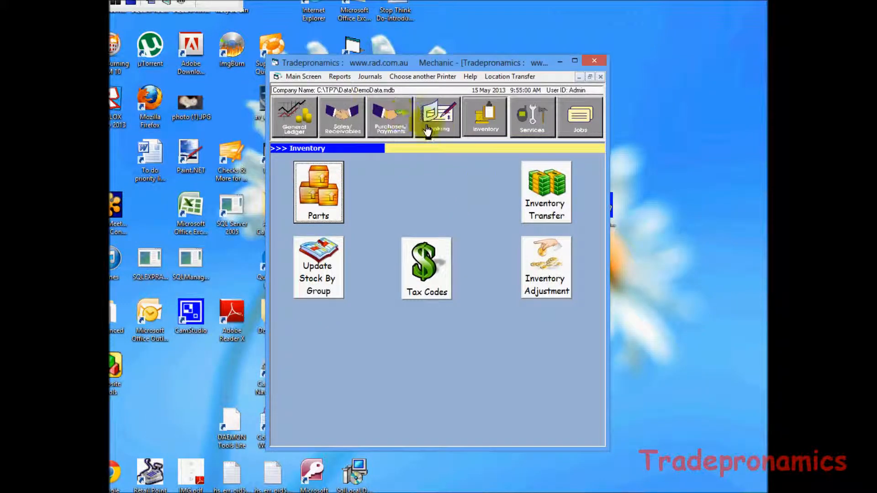
Step: Open the ULTIMATE SERVICE record from the labour list, read through its description lines, and close the record
left_click(535, 122)
left_click(323, 202)
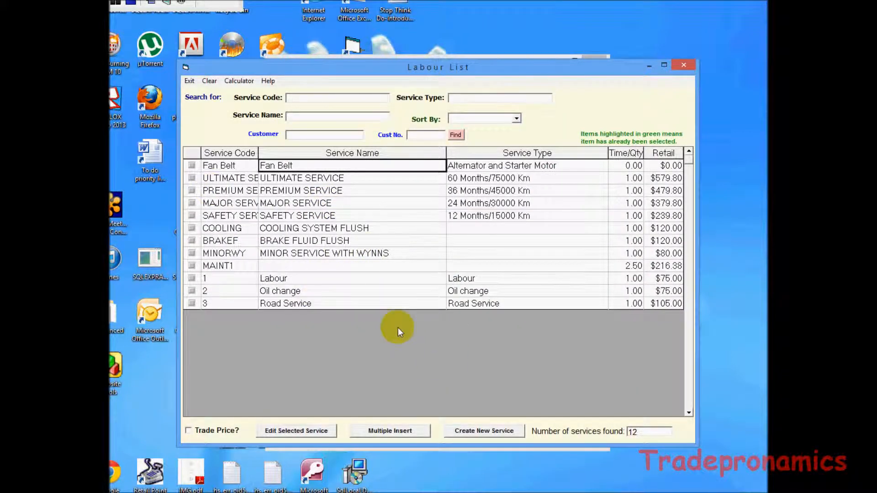
double_click(324, 179)
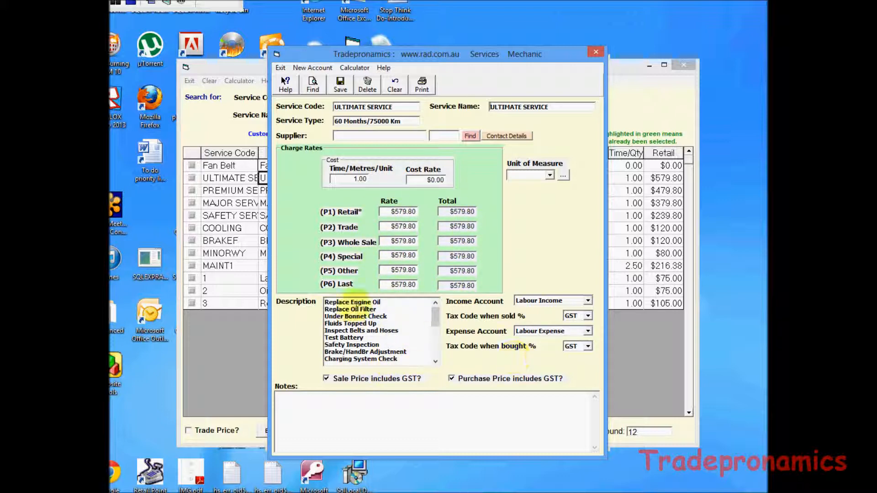
left_click_drag(325, 302, 398, 303)
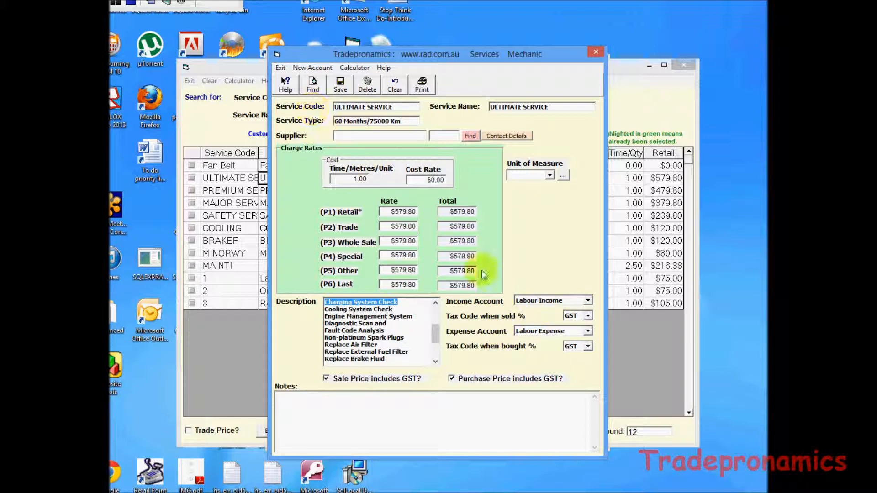
left_click(280, 67)
Step: Examine a blank new service record with Labour Income as its income account, and leave it and the labour list unsaved
left_click(484, 433)
left_click(588, 302)
left_click(564, 301)
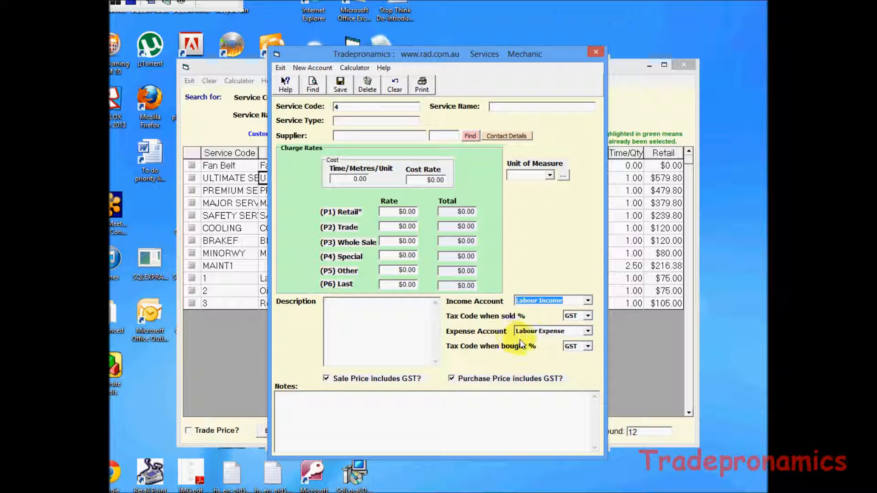
left_click(282, 70)
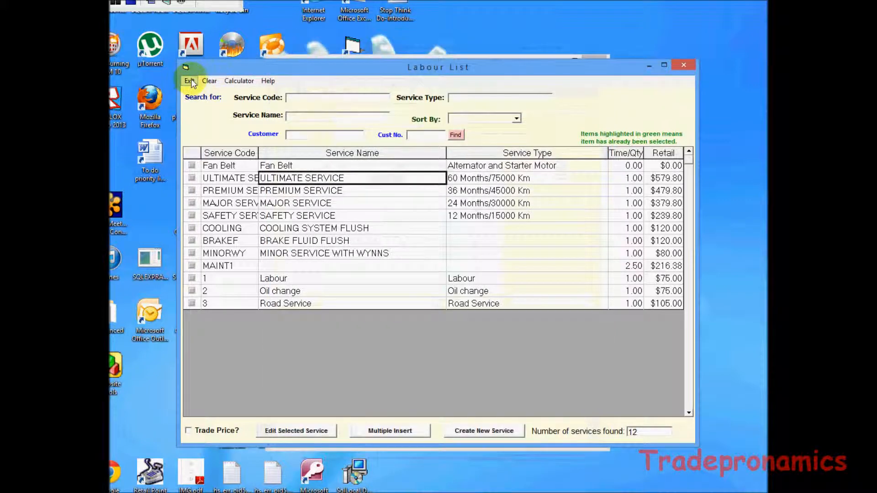
left_click(190, 81)
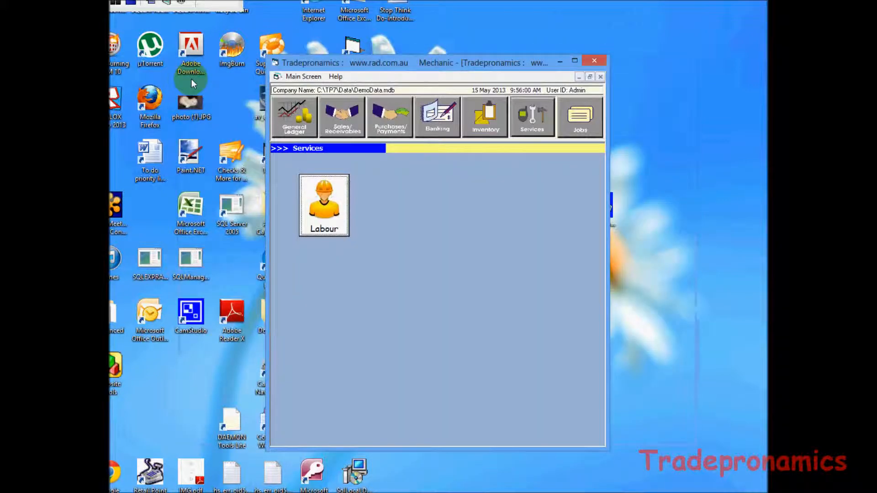
Step: View the expense accounts in the general ledger's chart of accounts, and close the chart
left_click(301, 130)
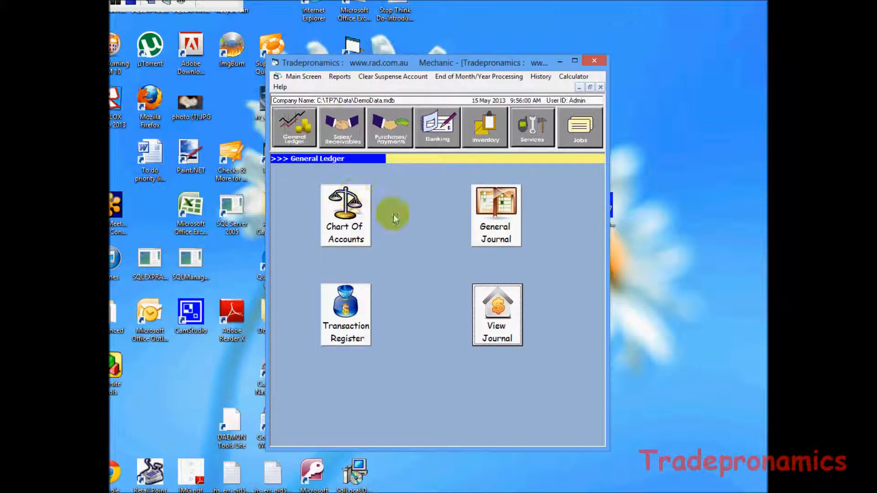
left_click(346, 208)
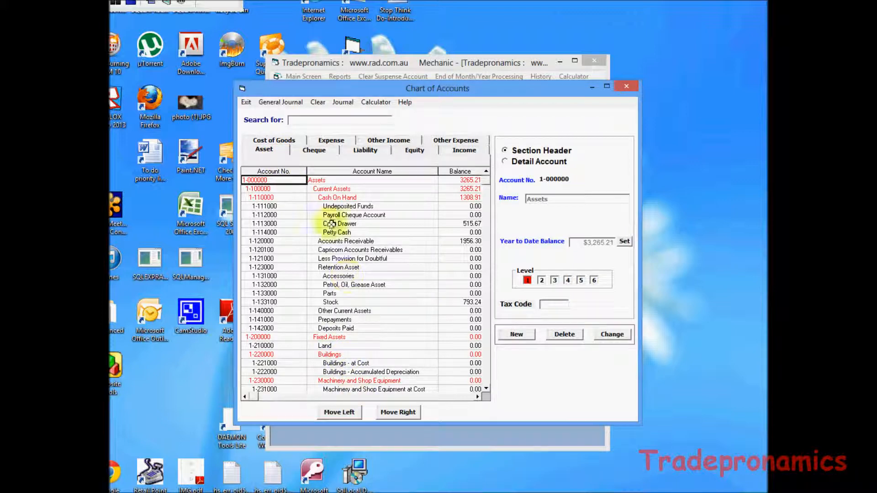
left_click(338, 140)
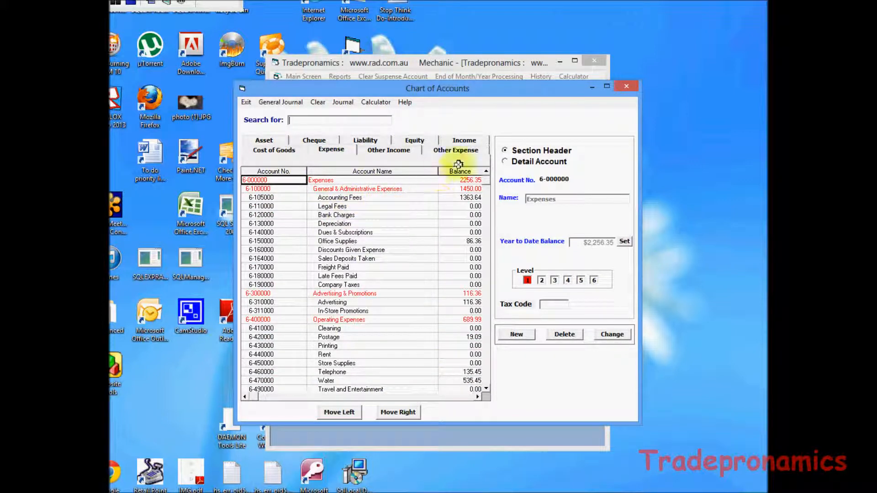
left_click(246, 102)
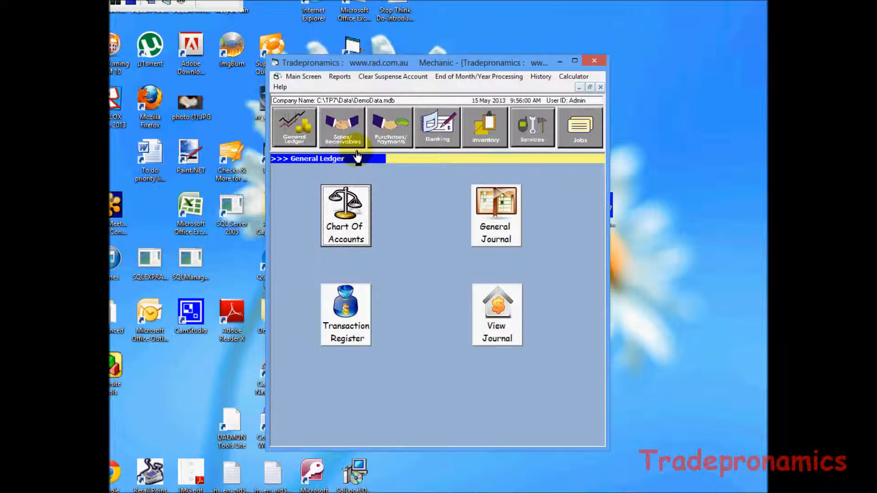
Step: Open the general ledger's Profit and Loss report and examine its net profit and individual expense lines
left_click(339, 77)
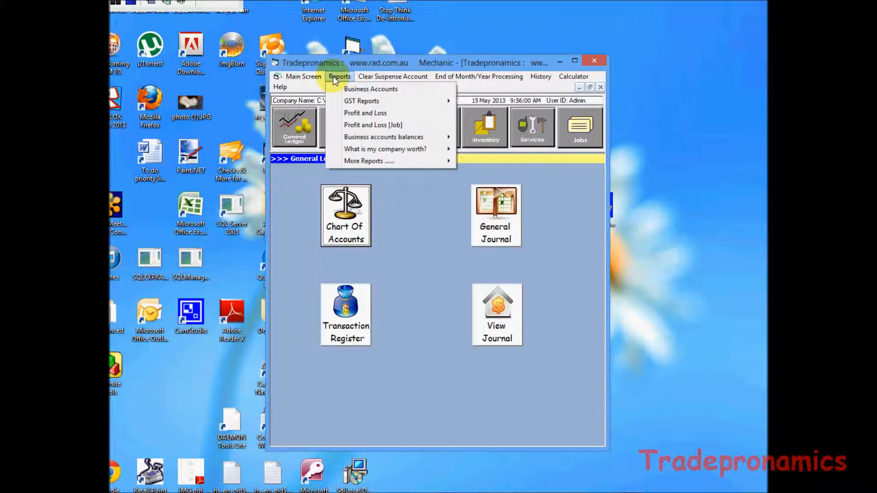
left_click(372, 114)
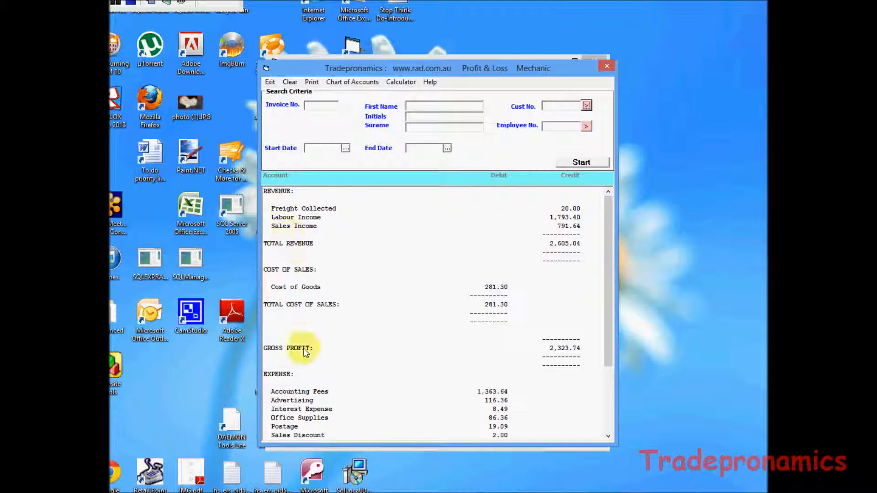
left_click_drag(607, 352, 604, 430)
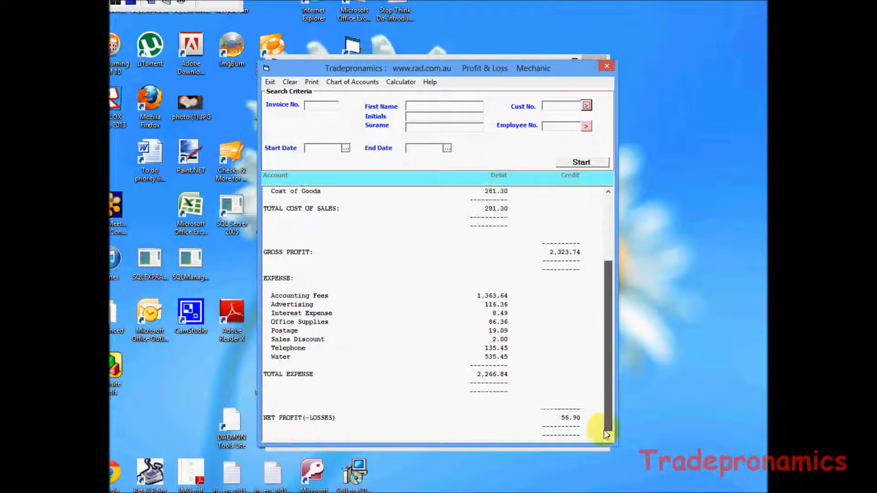
left_click(570, 420)
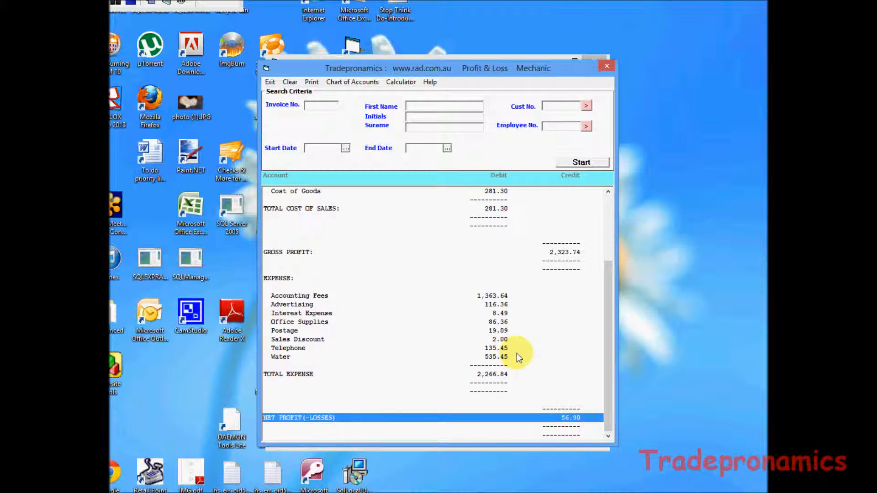
left_click(505, 359)
left_click(500, 346)
left_click(501, 341)
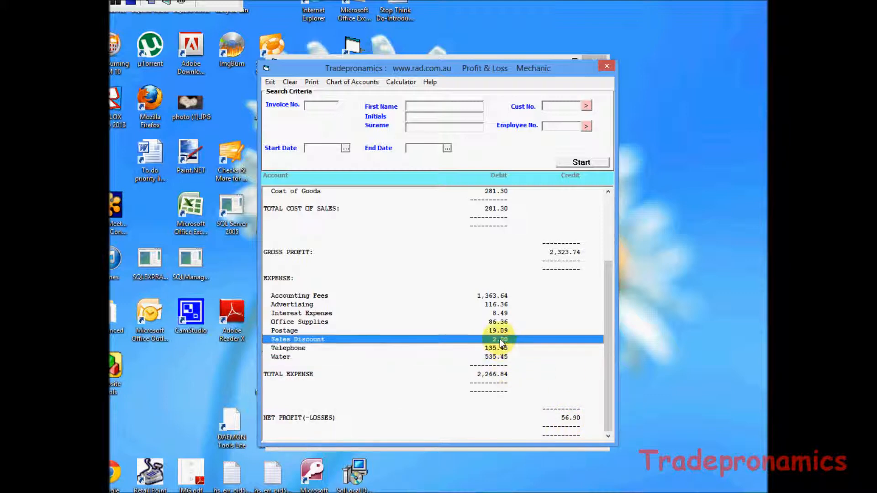
left_click(501, 322)
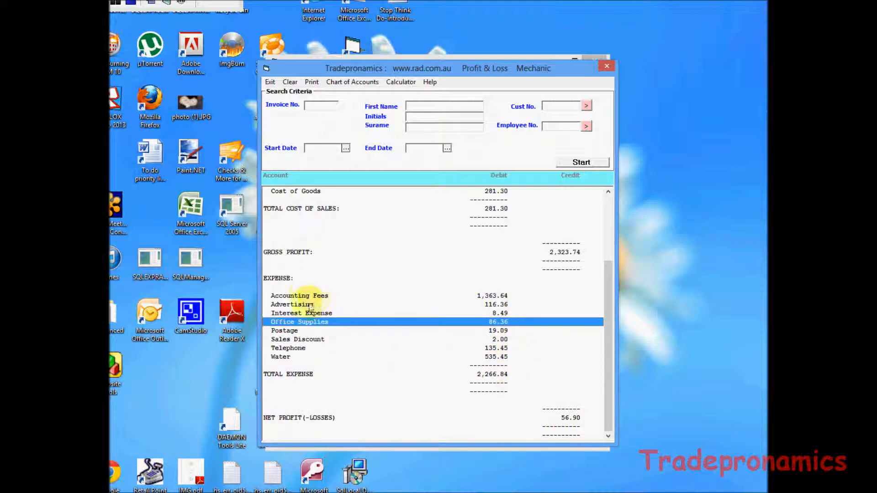
Step: Examine the labour income and sales income lines in the report's revenue section, and close the report
left_click(610, 201)
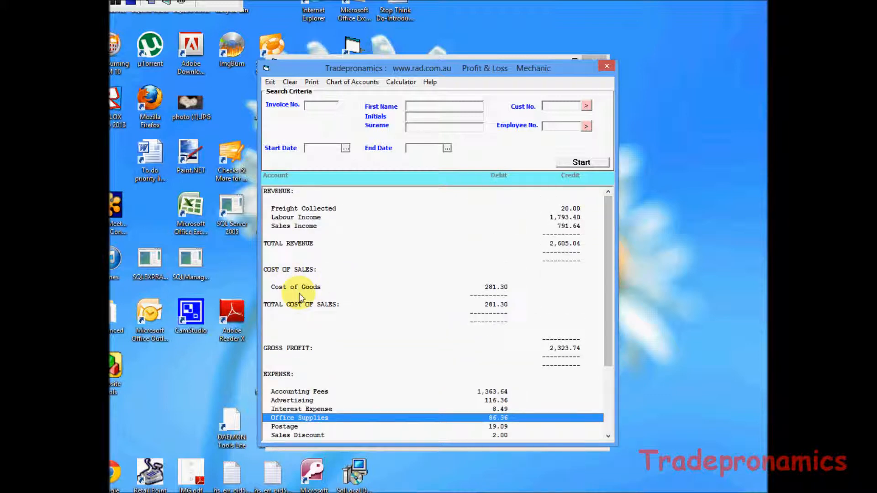
left_click(312, 218)
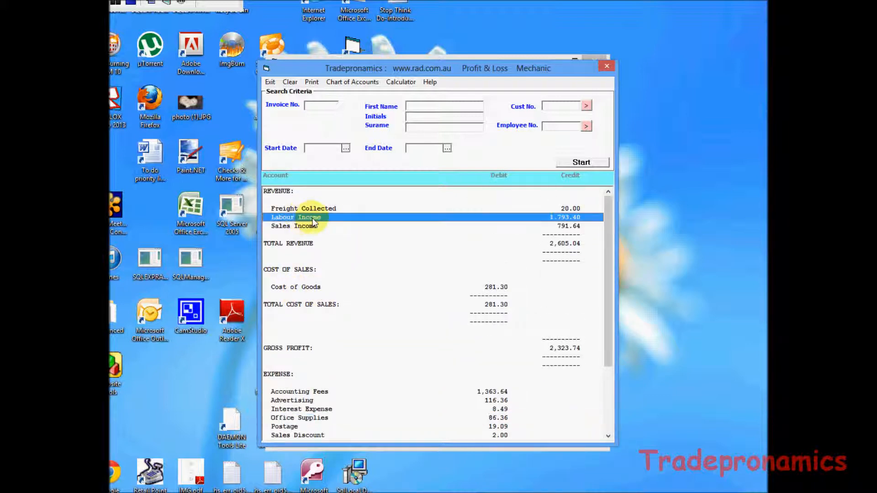
left_click(290, 227)
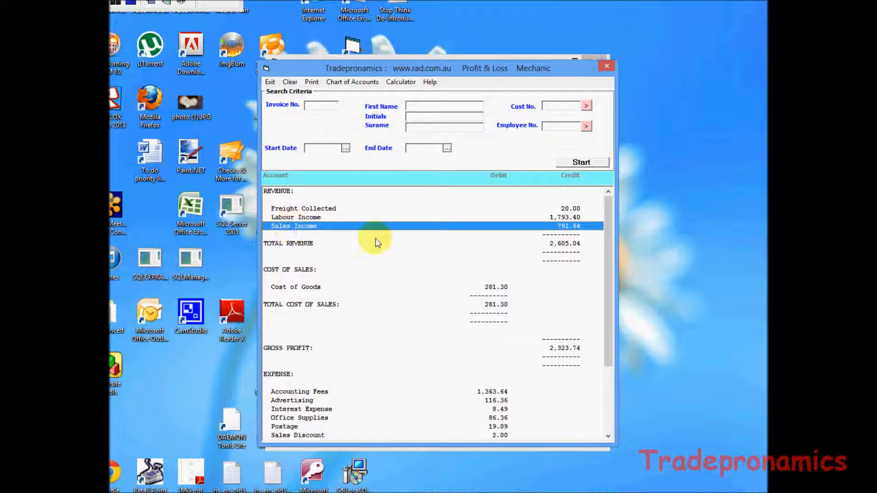
left_click(270, 82)
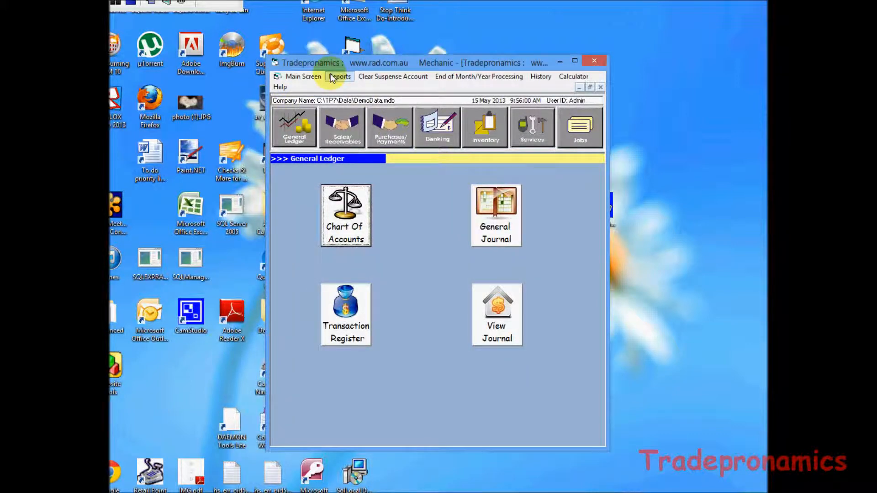
Step: Generate the GST Detail - Cash report with the start and end dates left blank, review it, and close it
left_click(338, 77)
mouse_move(365, 100)
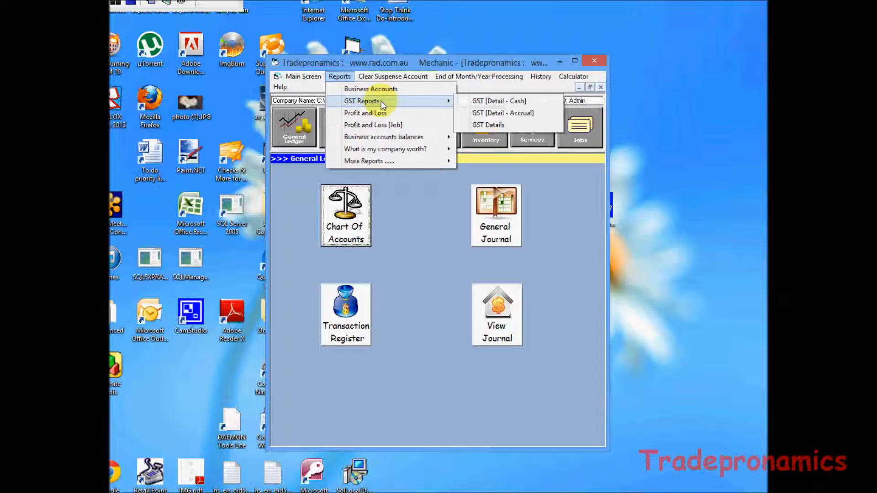
left_click(500, 101)
left_click(398, 244)
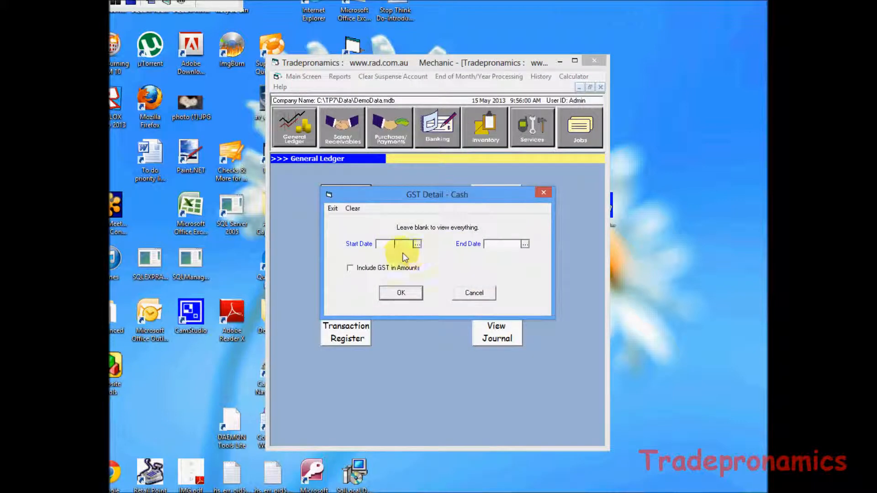
left_click(396, 293)
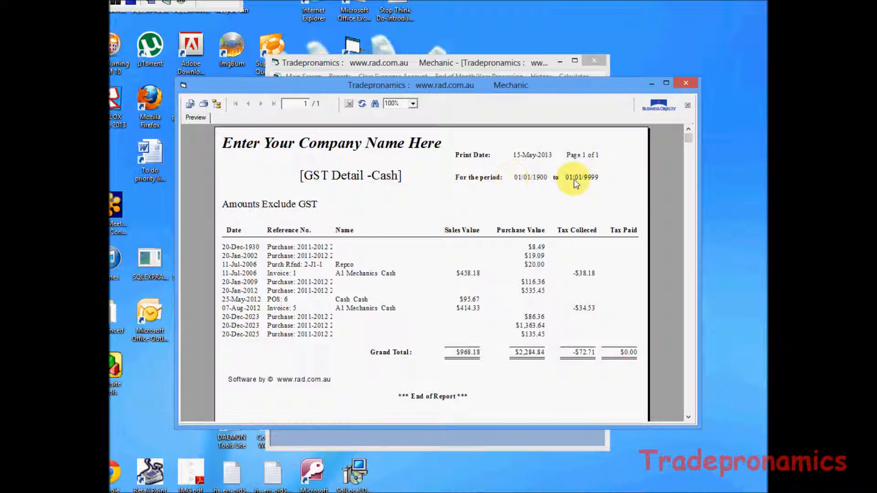
left_click(690, 83)
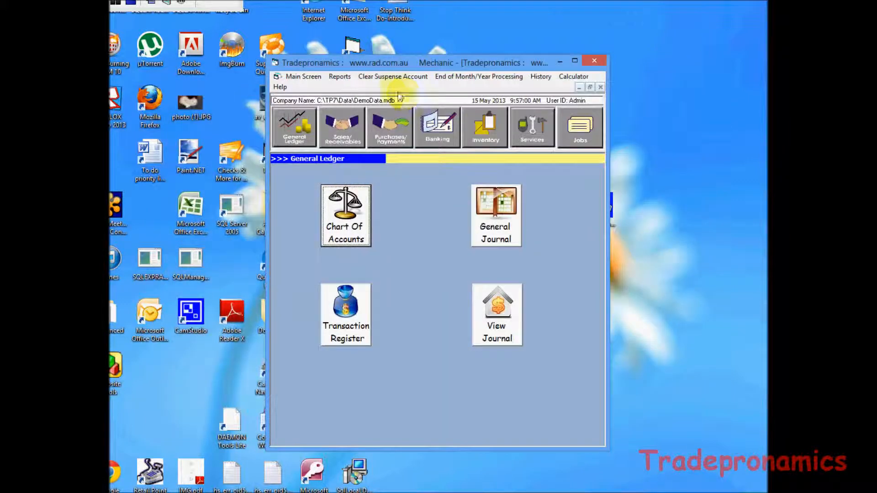
Step: Reopen the Profit and Loss report without date limits and check the net profit line
left_click(334, 78)
mouse_move(363, 106)
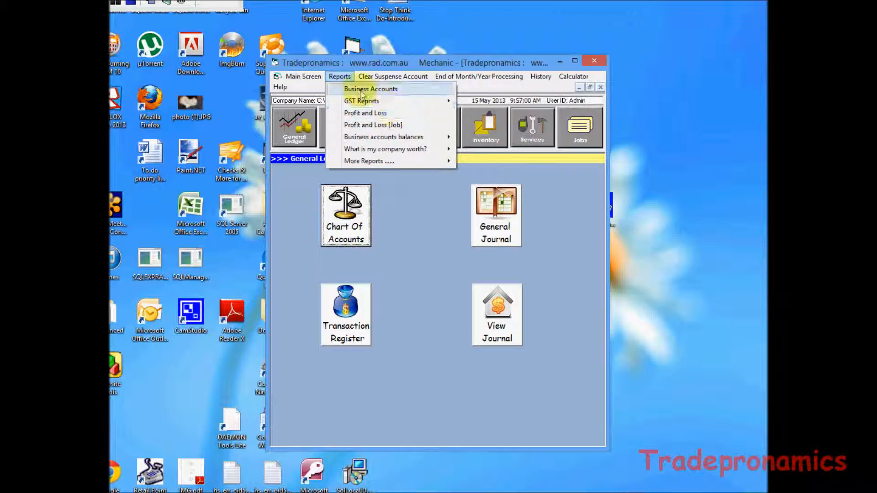
left_click(379, 114)
left_click_drag(608, 339, 613, 450)
left_click(566, 422)
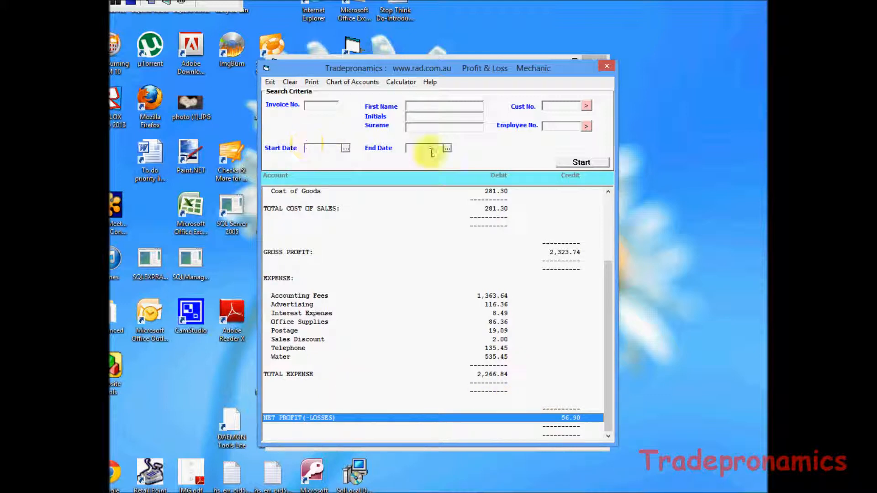
Step: Rerun the Profit and Loss report with a start date of 01/05/2013 and check the net profit line
left_click(346, 148)
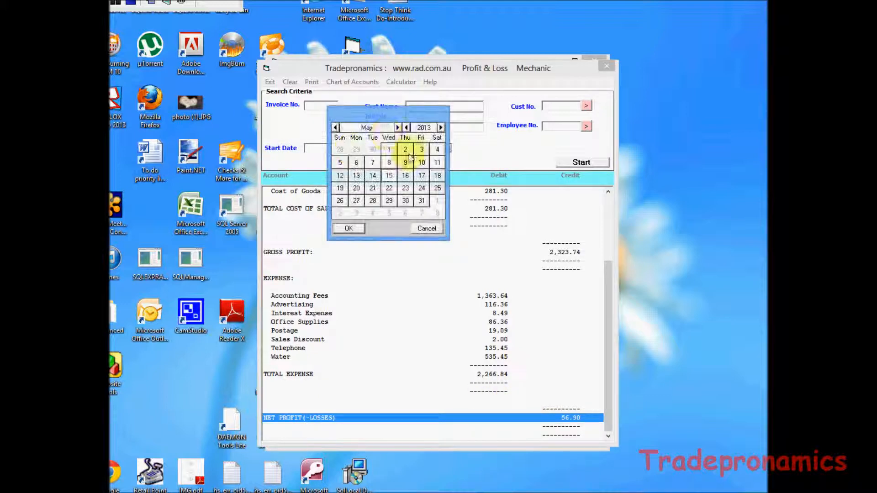
double_click(390, 150)
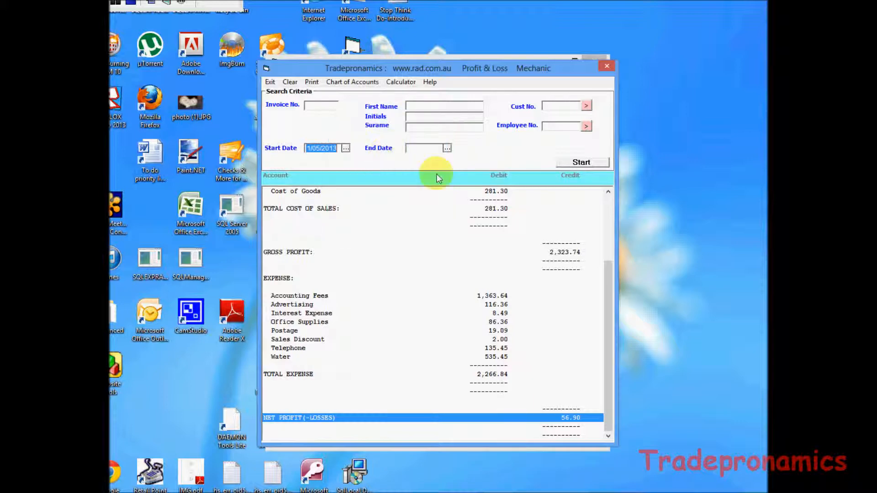
left_click(582, 162)
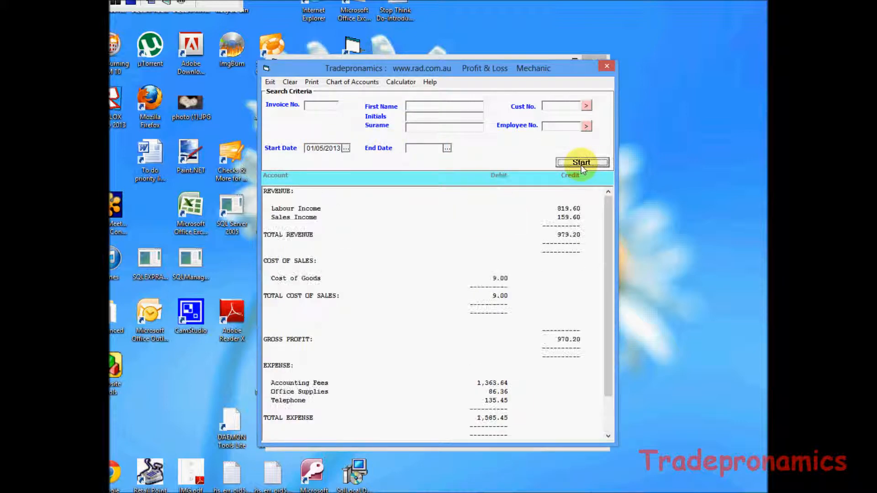
left_click_drag(613, 339, 621, 437)
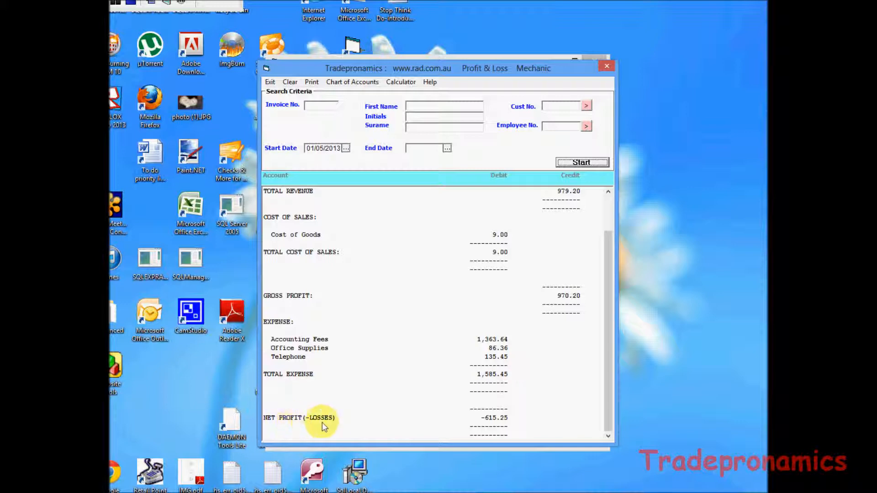
left_click(494, 419)
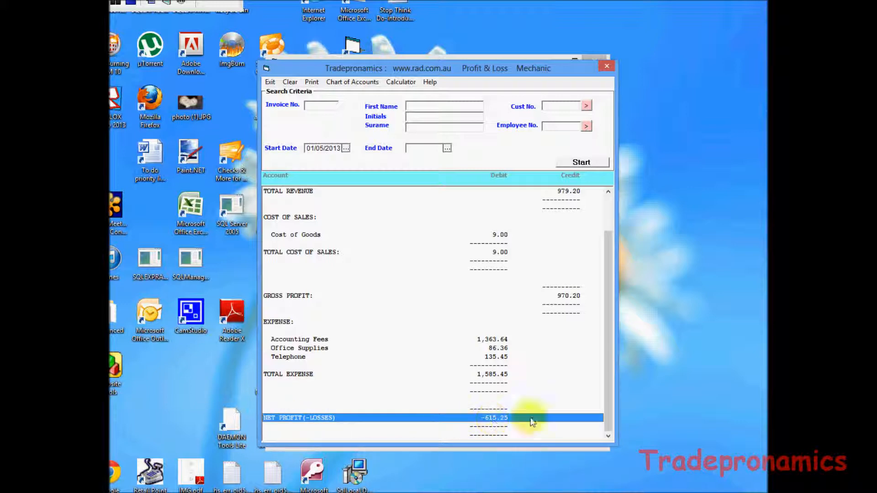
Step: Review the date-filtered report's accounting fees, office supplies and telephone expenses, and close the report
scroll(611, 348, "up", 2)
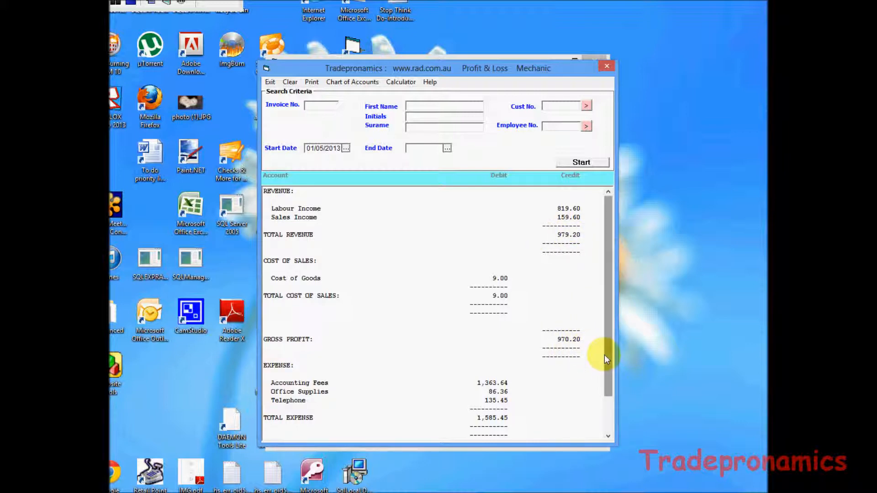
left_click_drag(605, 354, 615, 436)
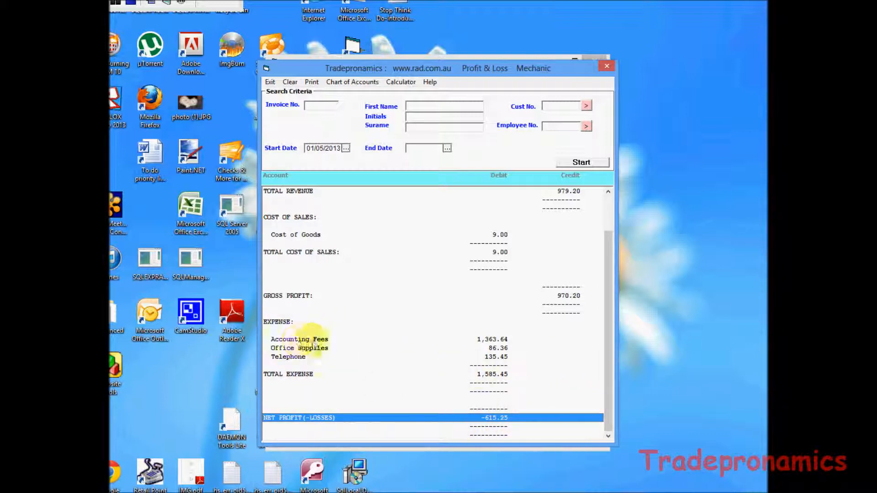
left_click(313, 342)
left_click(319, 349)
left_click(306, 358)
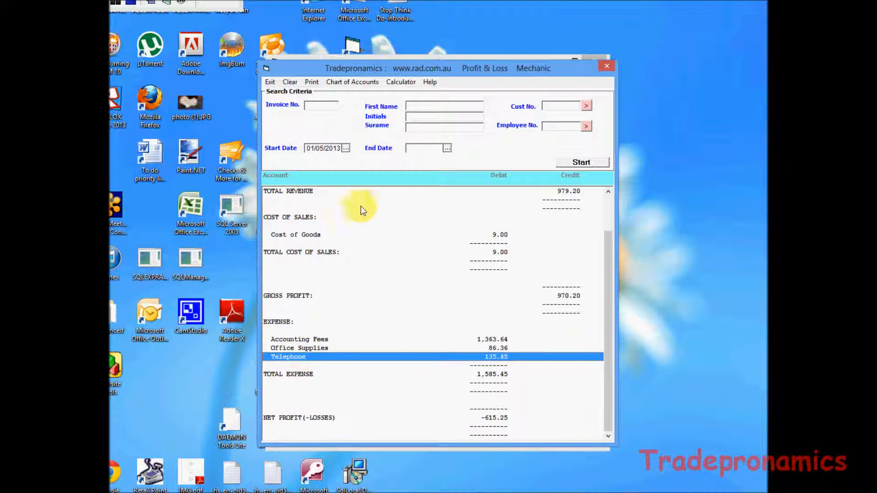
left_click(270, 82)
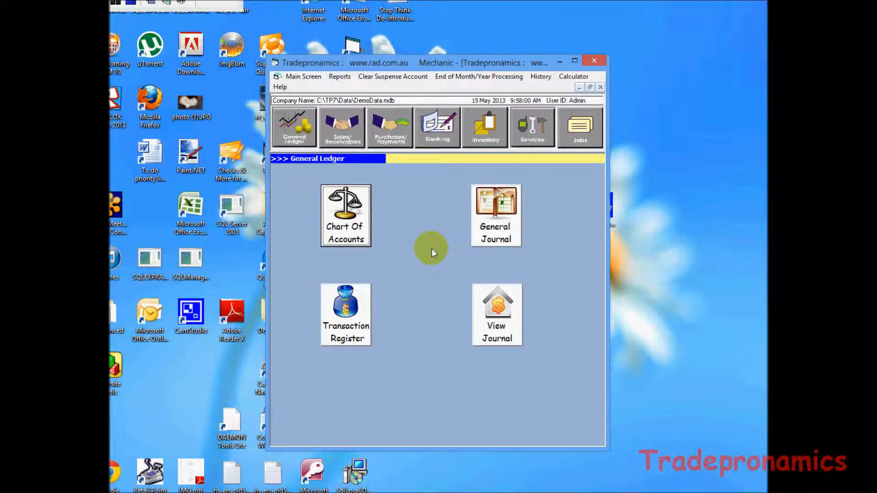
Step: Open the 2011-2012 2nd Qtr record in the Purchases Cash Book and review the dates of its entries
left_click(393, 132)
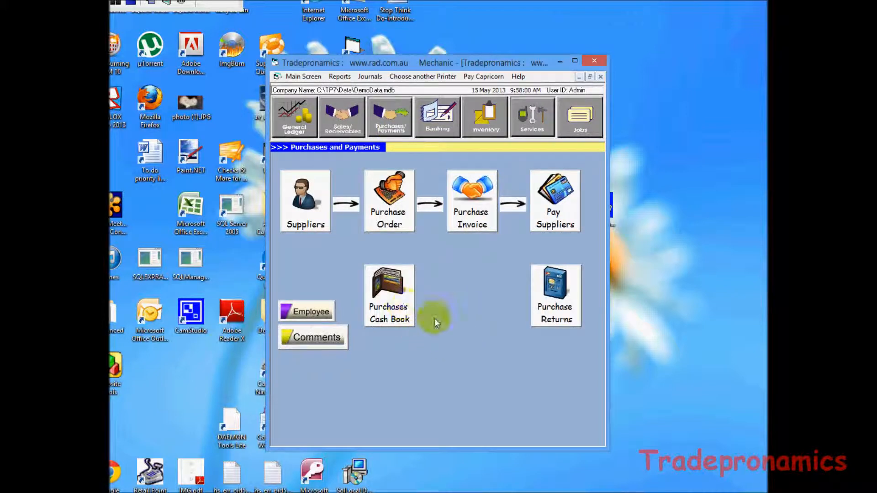
left_click(389, 299)
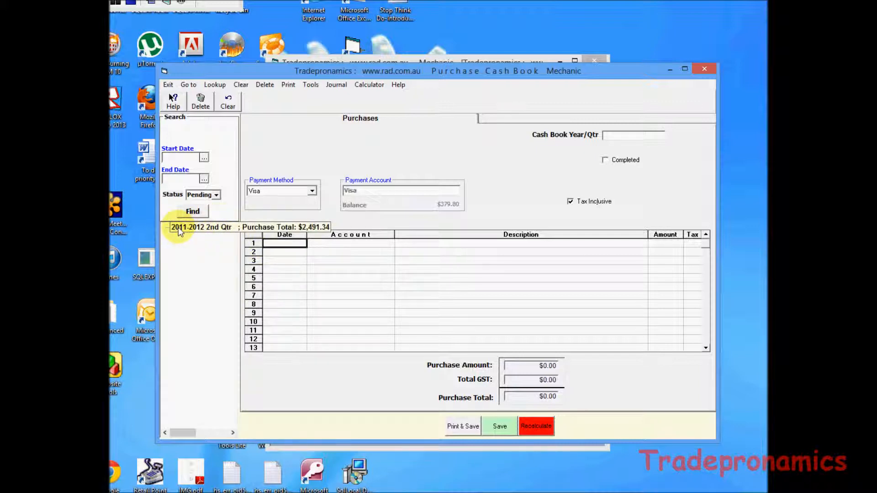
left_click(224, 227)
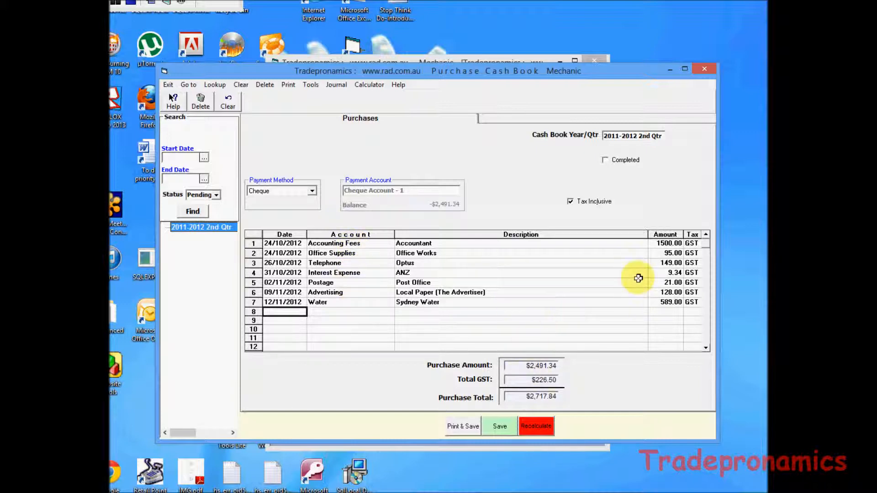
left_click(277, 247)
left_click(276, 259)
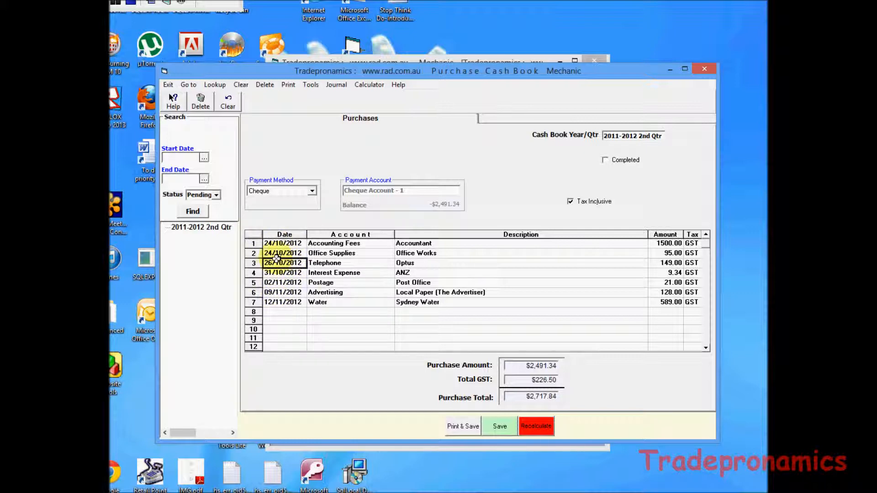
left_click(282, 284)
left_click(281, 293)
left_click(281, 303)
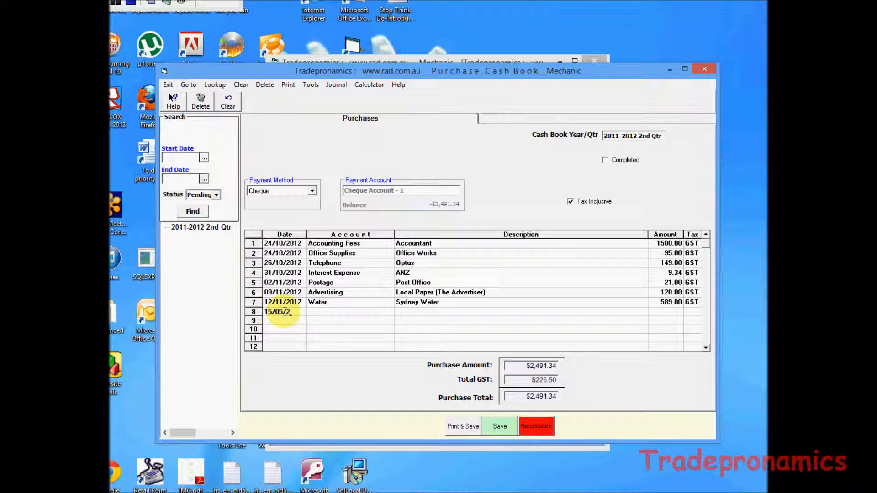
Step: Start a new cash book line dated 15/05/2013 and assign it to the Legal Fees expense account
left_click(328, 311)
type("Phone")
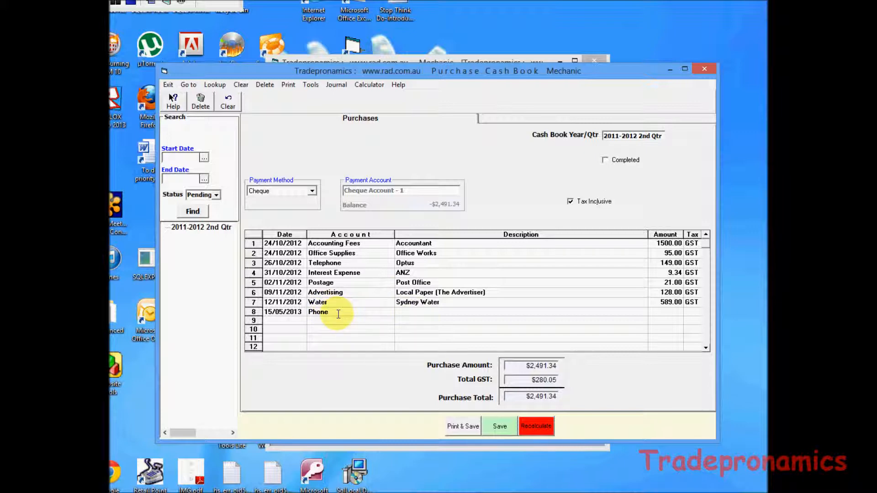
double_click(338, 314)
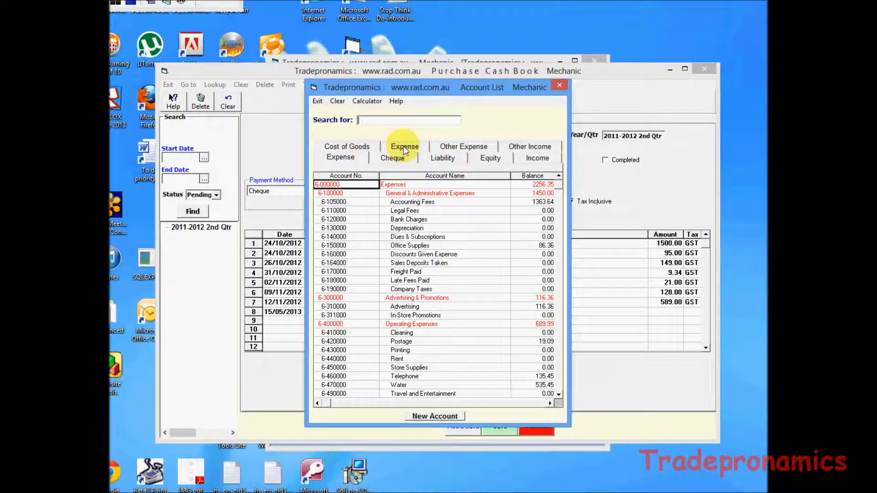
left_click(405, 149)
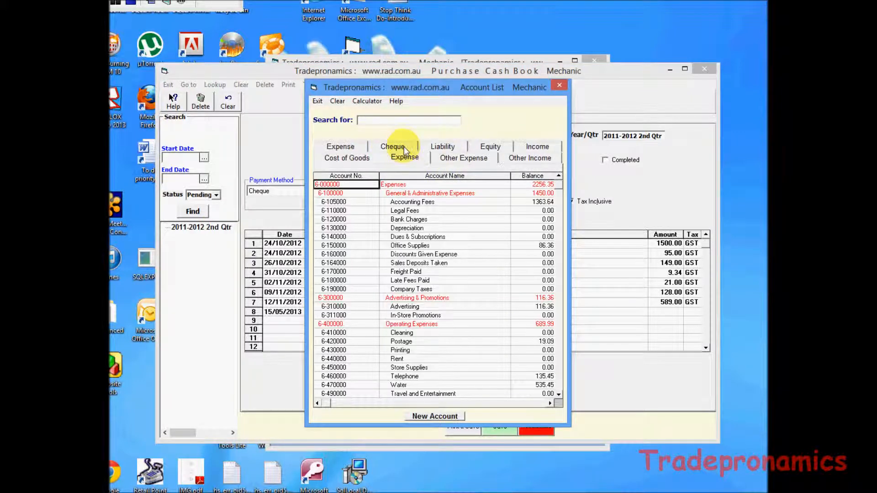
double_click(412, 215)
double_click(361, 316)
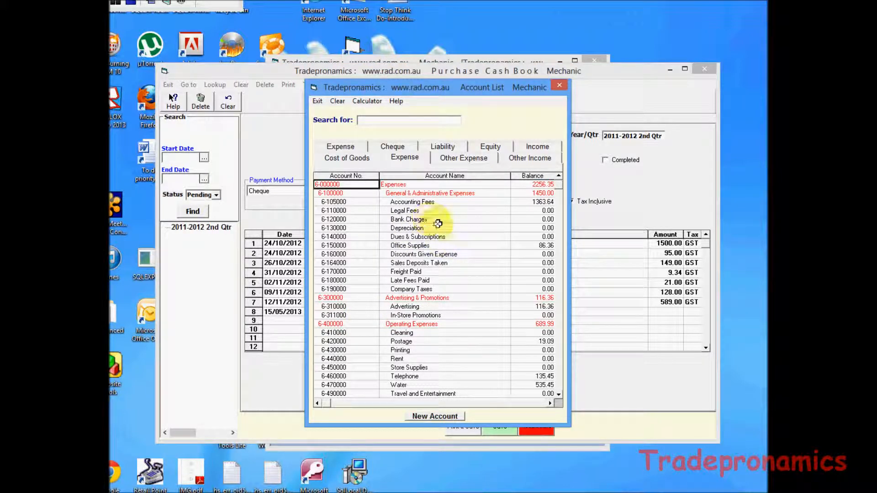
double_click(408, 210)
Step: Set the Legal Fees line's amount to 1000.00 and save the cash book entry
left_click(412, 311)
left_click(657, 313)
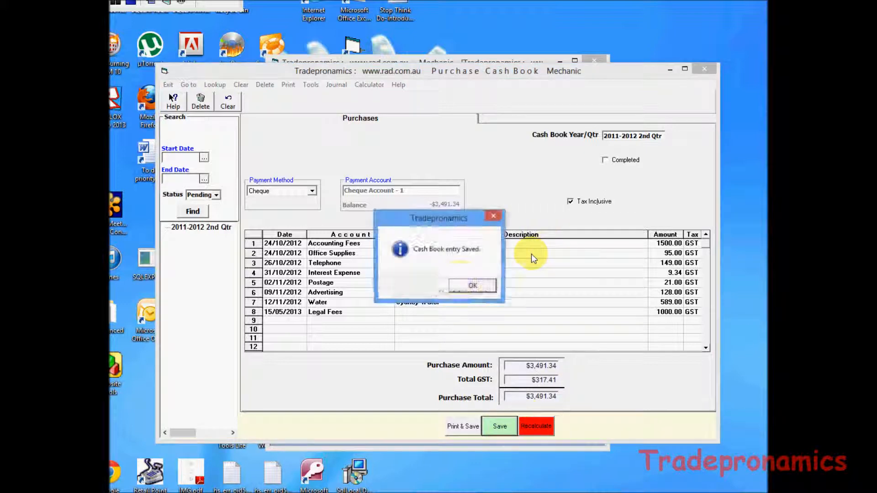
left_click(472, 286)
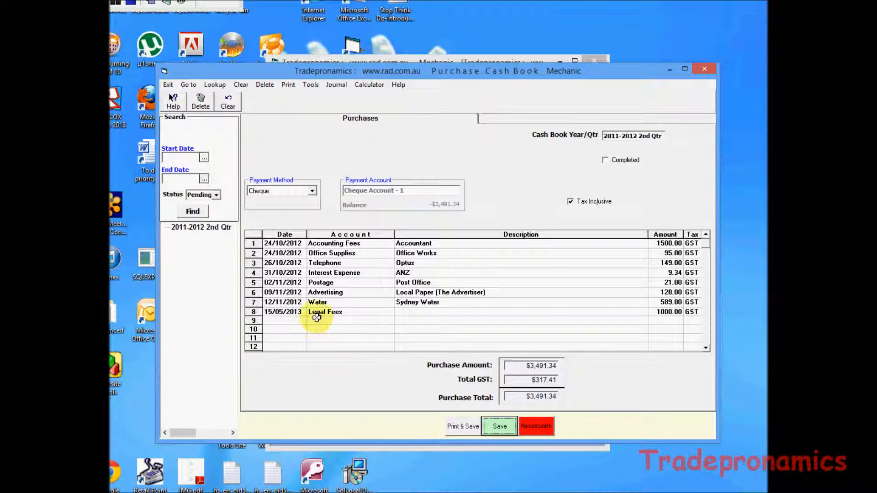
Step: Preview the cash book's printed Cash Purchases report, check the description of the 15/05/2013 line, and close it
left_click_drag(282, 253, 287, 300)
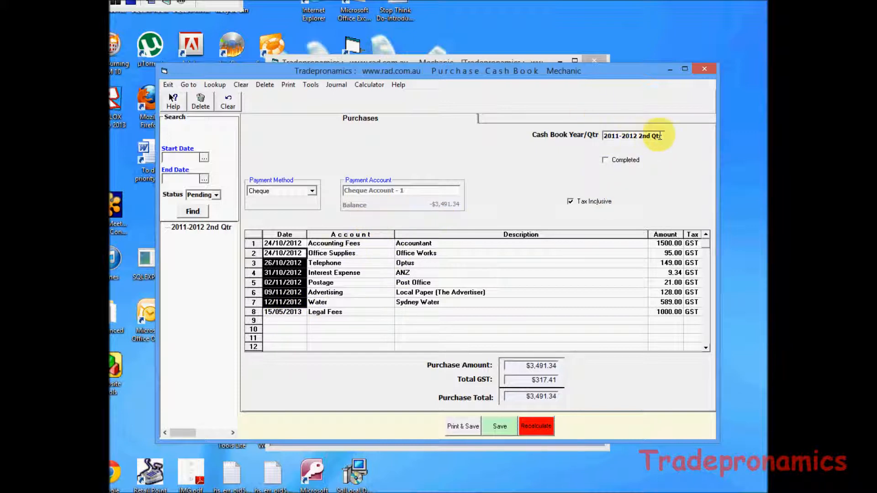
left_click(289, 85)
left_click(315, 98)
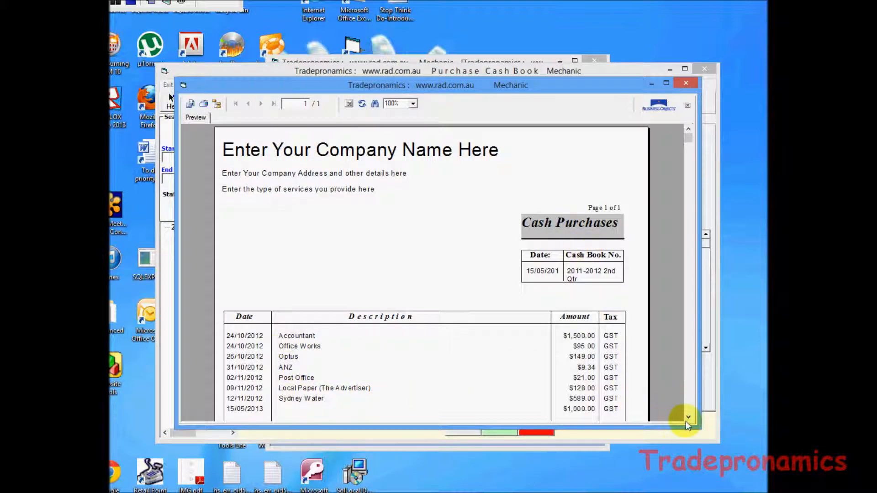
scroll(687, 418, "down", 4)
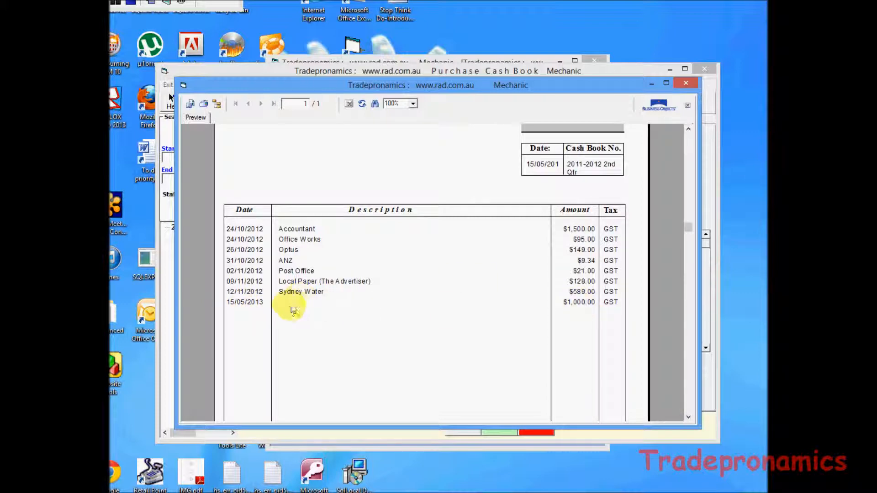
left_click(685, 83)
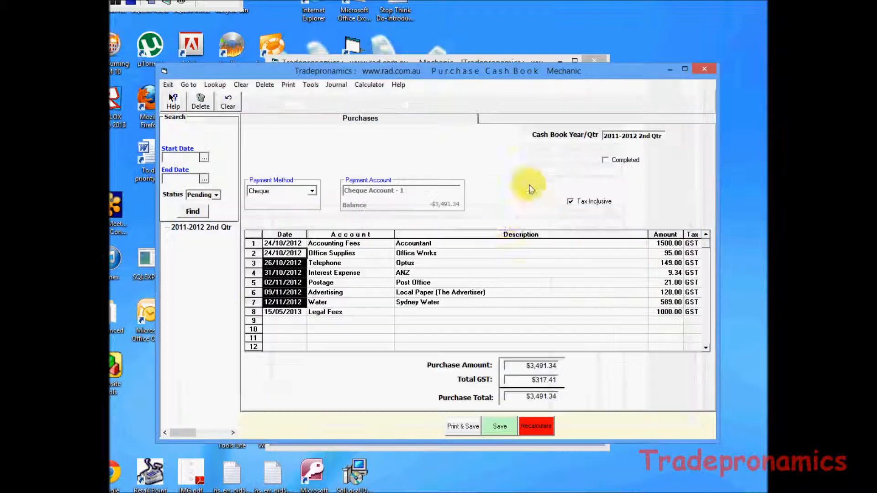
Step: Enter "Lawer" as the Legal Fees line's description and save the cash book entry
left_click(428, 314)
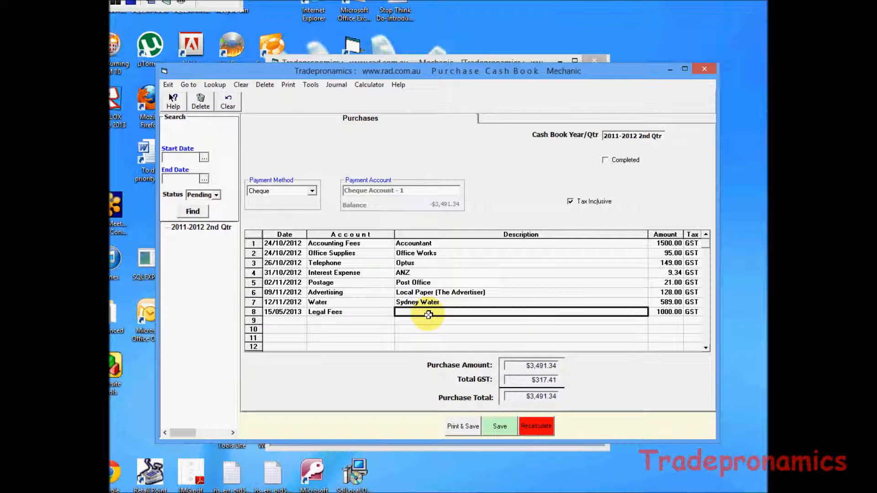
type("La")
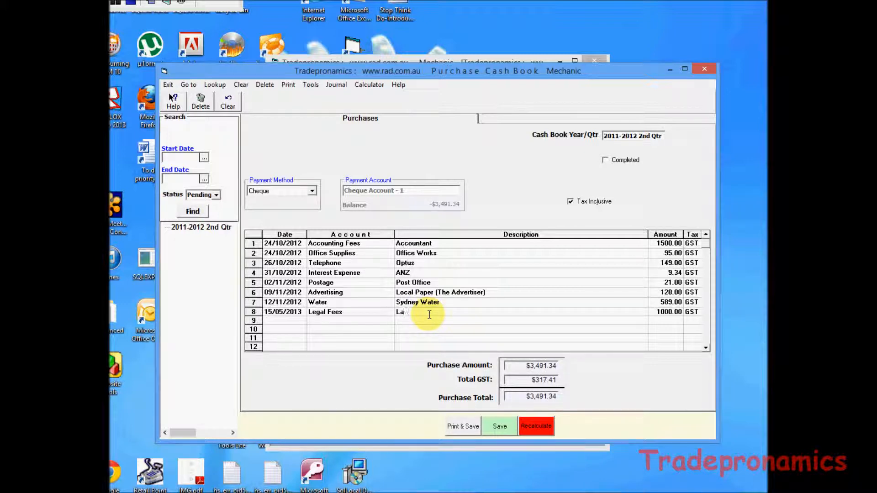
left_click(501, 427)
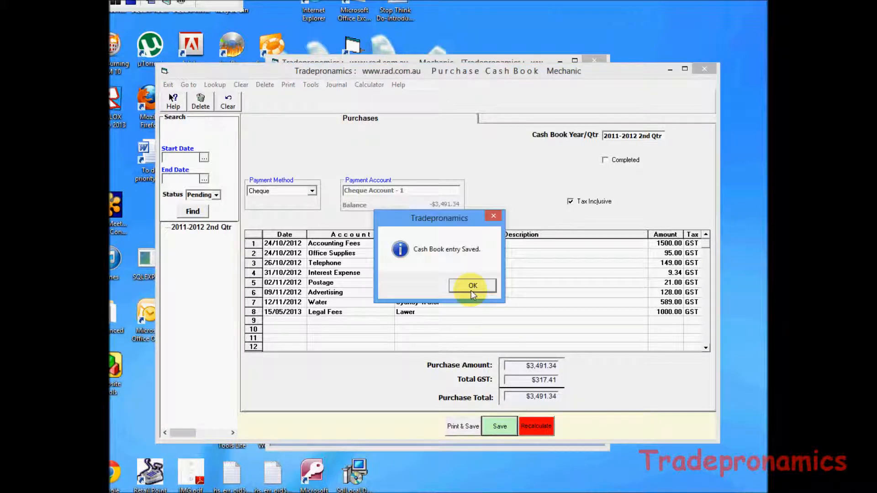
left_click(470, 290)
Step: Preview the Cash Purchases report again, review its lines and totals, then close the report and the cash book
left_click(285, 85)
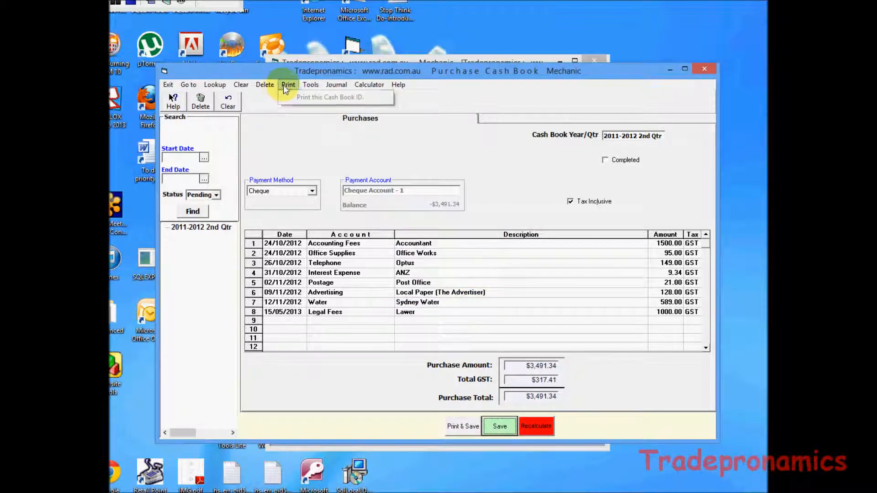
left_click(305, 99)
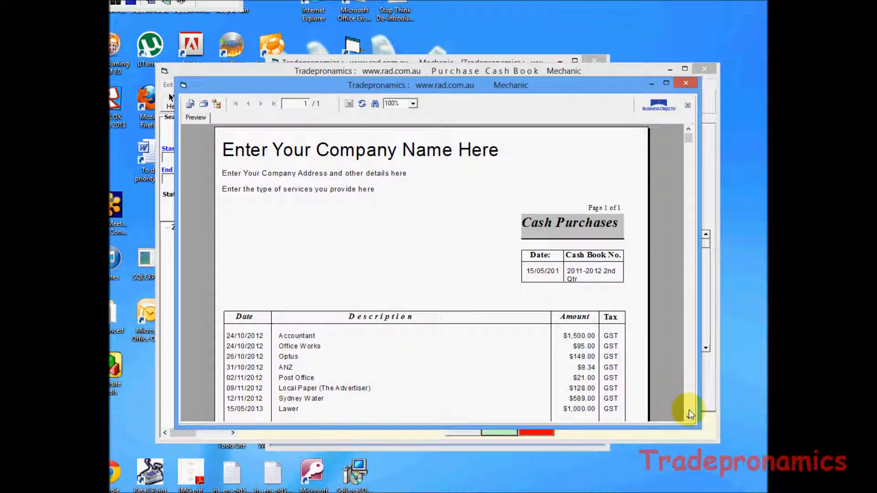
scroll(688, 416, "down", 10)
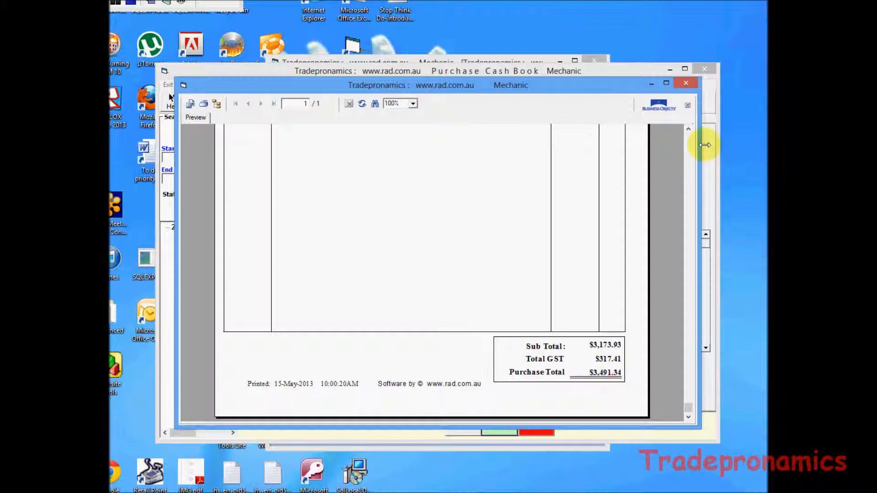
scroll(690, 143, "up", 10)
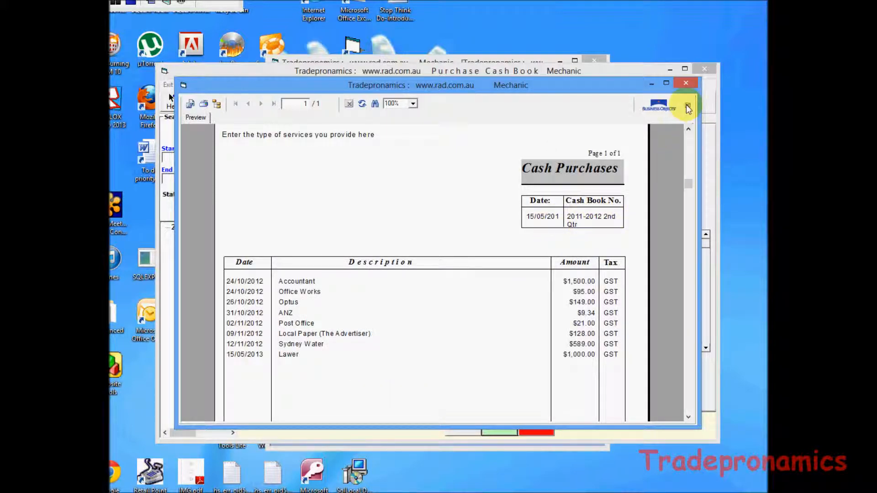
left_click(688, 86)
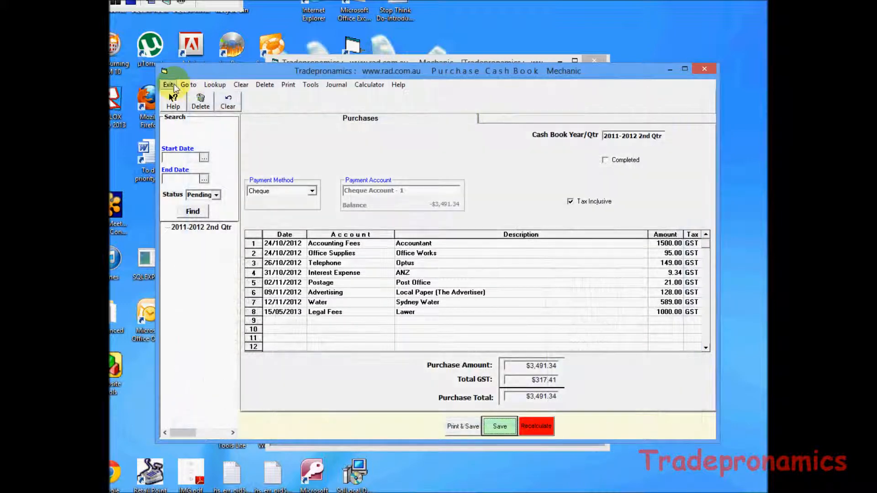
left_click(168, 85)
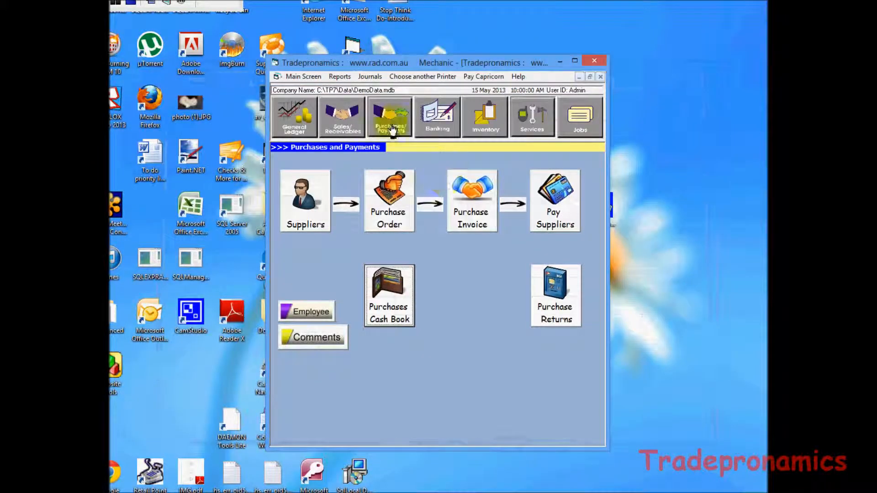
Step: Search all sales in the Sales Register with a start date of 01/05/2012
left_click(341, 123)
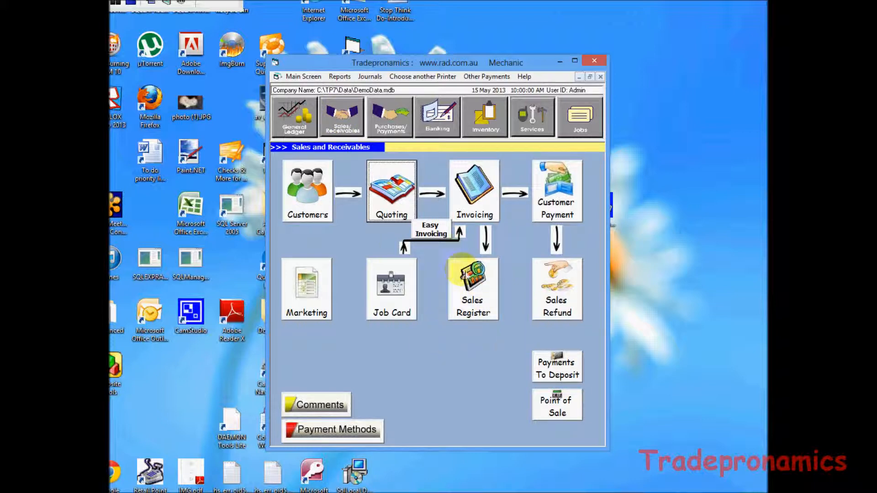
left_click(473, 290)
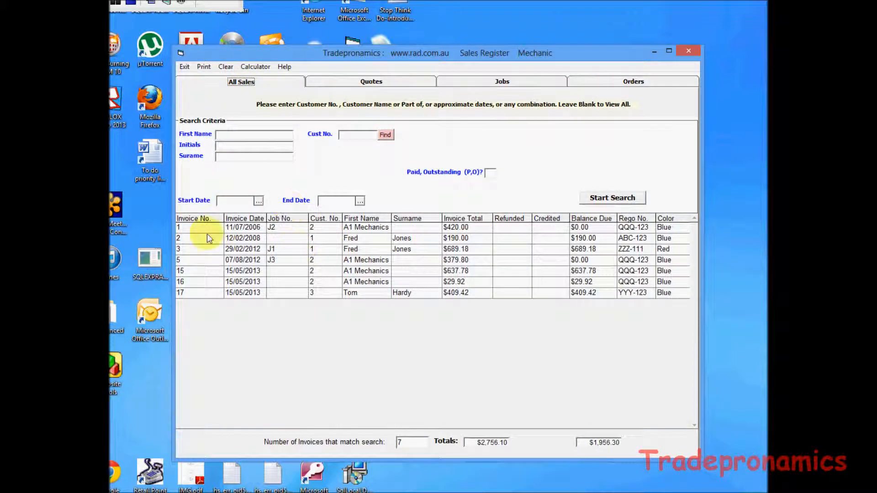
left_click(259, 201)
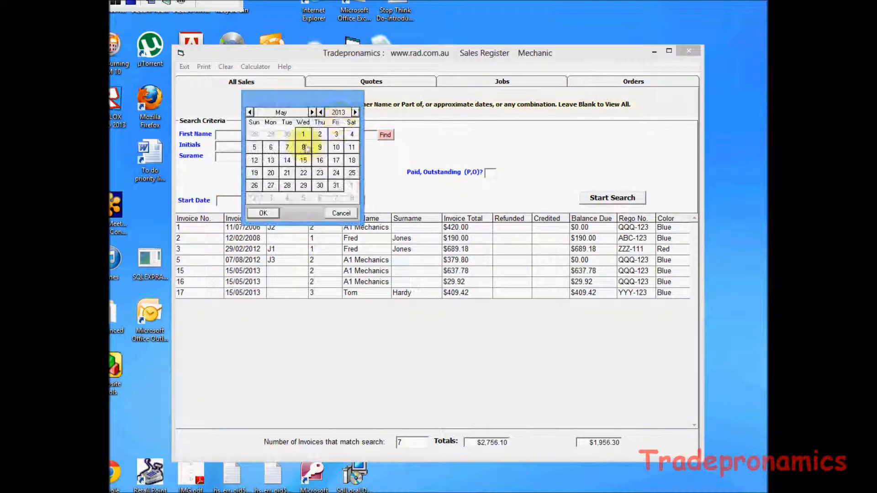
left_click(321, 113)
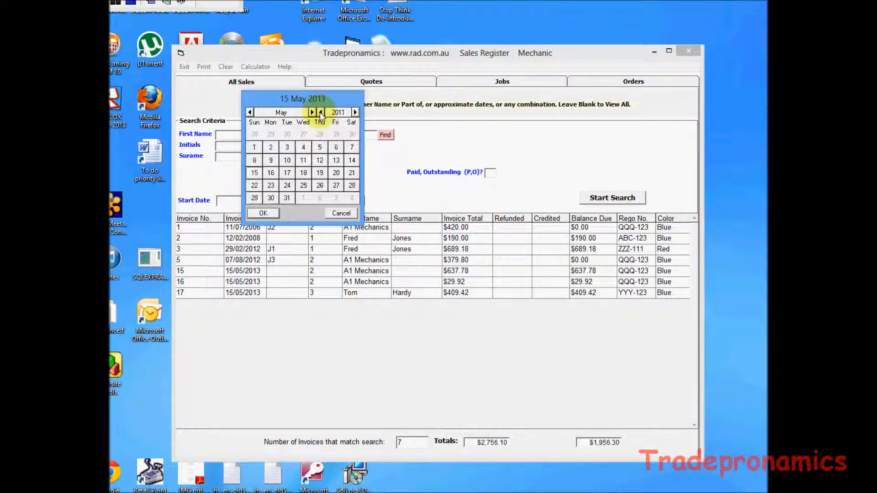
left_click(355, 112)
left_click(287, 136)
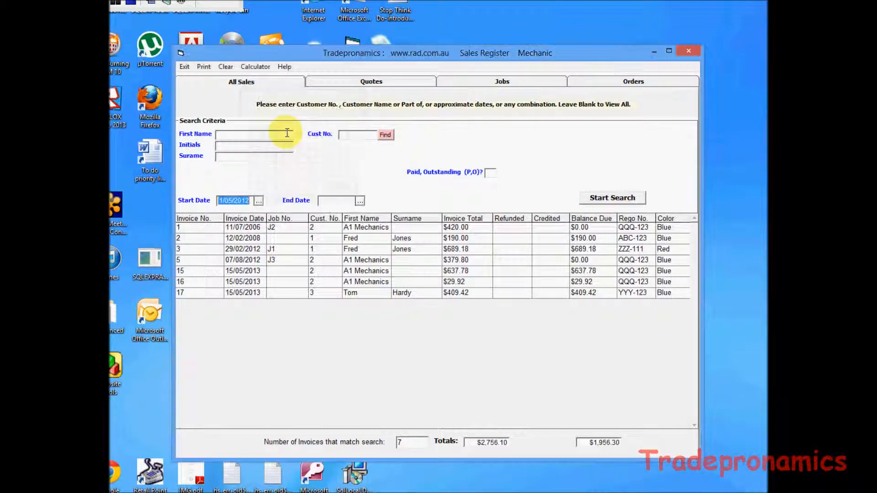
left_click(613, 200)
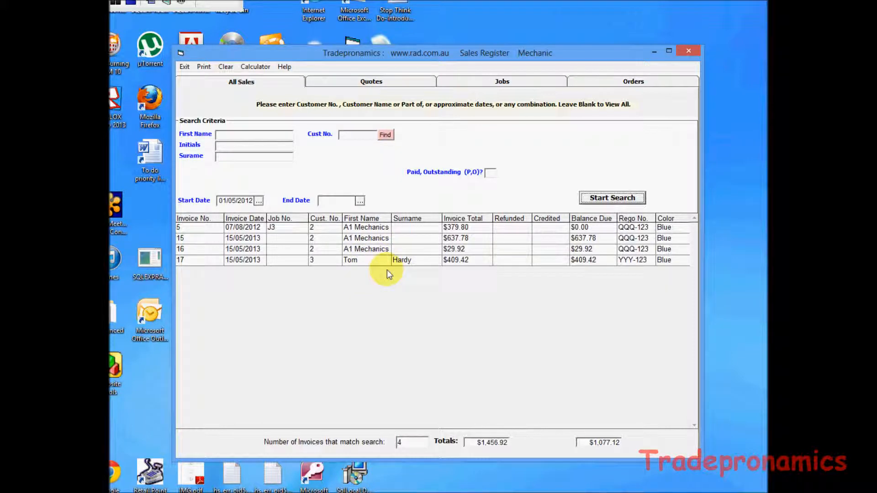
Step: Preview the printed Sales Register report for the filtered sales, check its totals, and close the report and register
left_click(204, 67)
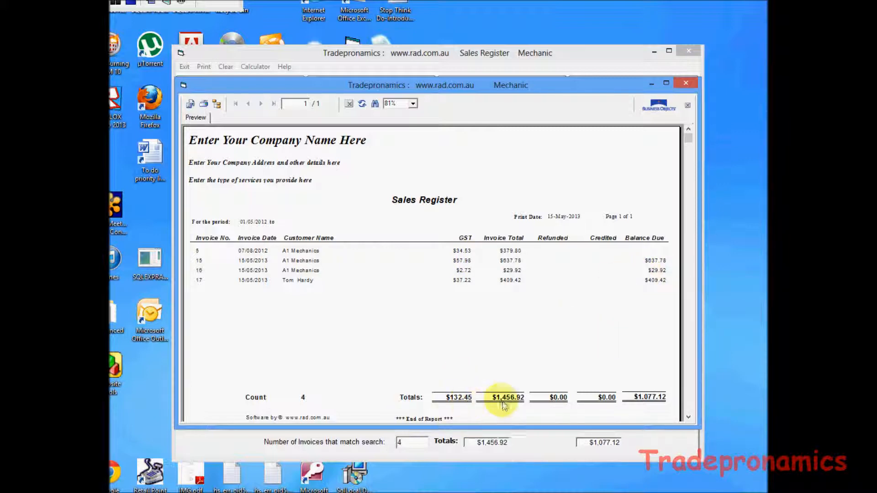
left_click(686, 85)
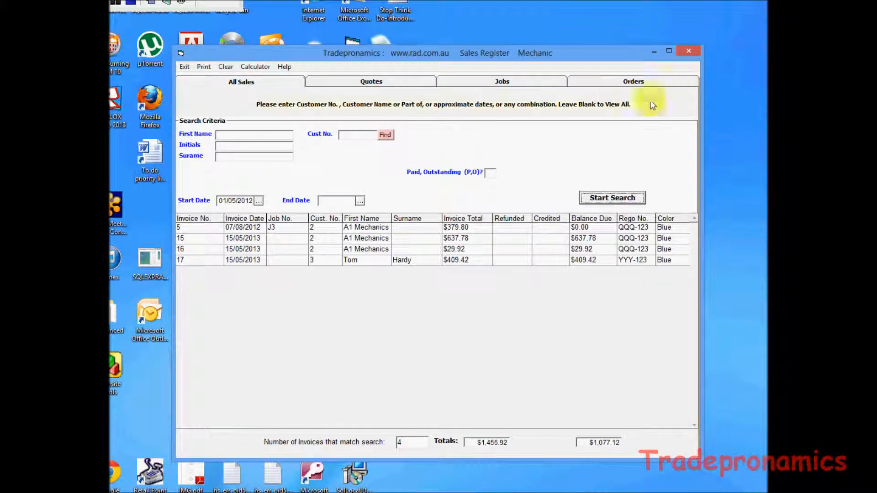
left_click(184, 67)
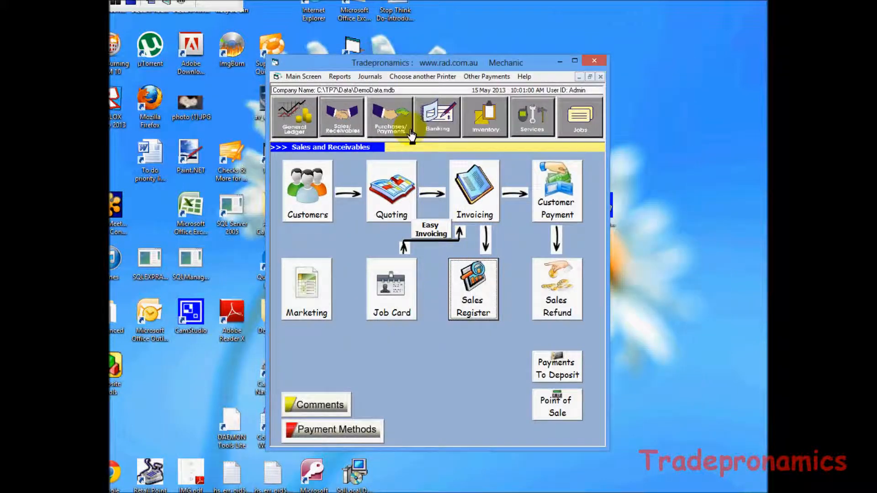
Step: Reopen the 2011-2012 2nd Qtr record in the Purchases Cash Book and check its purchase totals
left_click(390, 118)
left_click(395, 302)
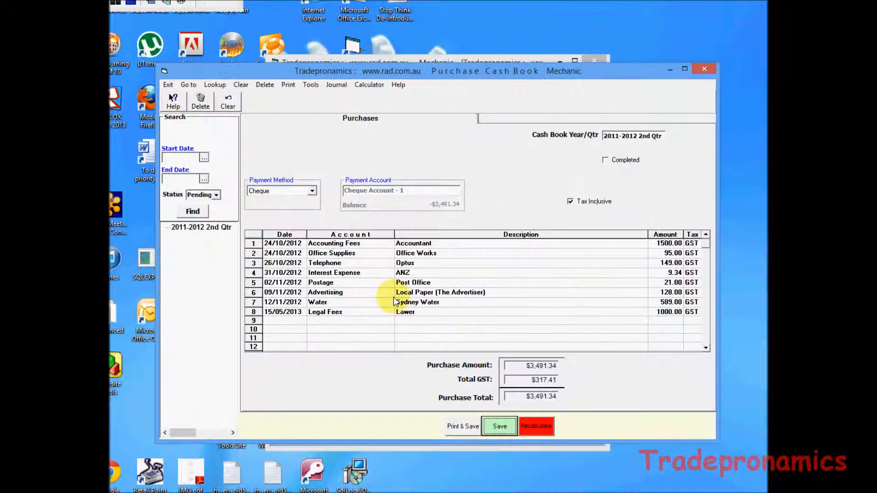
left_click(218, 231)
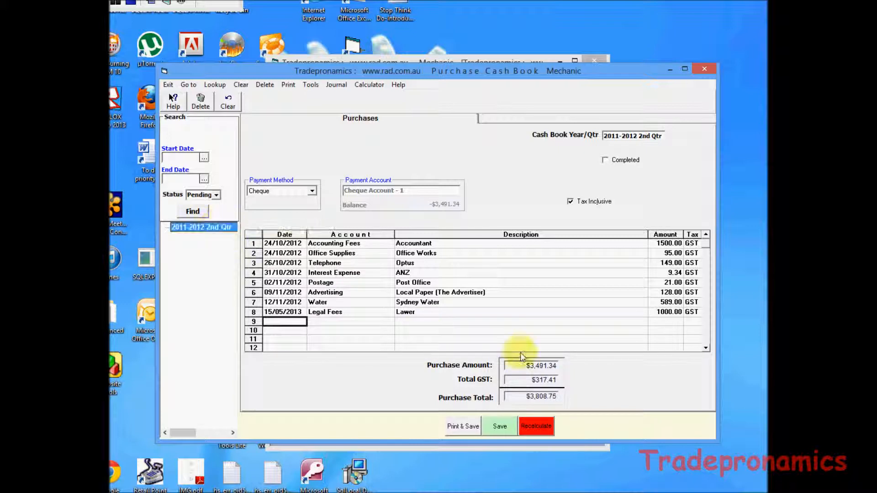
Step: Preview the Cash Purchases report for the 2011-2012 2nd Qtr cash book, check its purchase totals, and close the preview
left_click(288, 85)
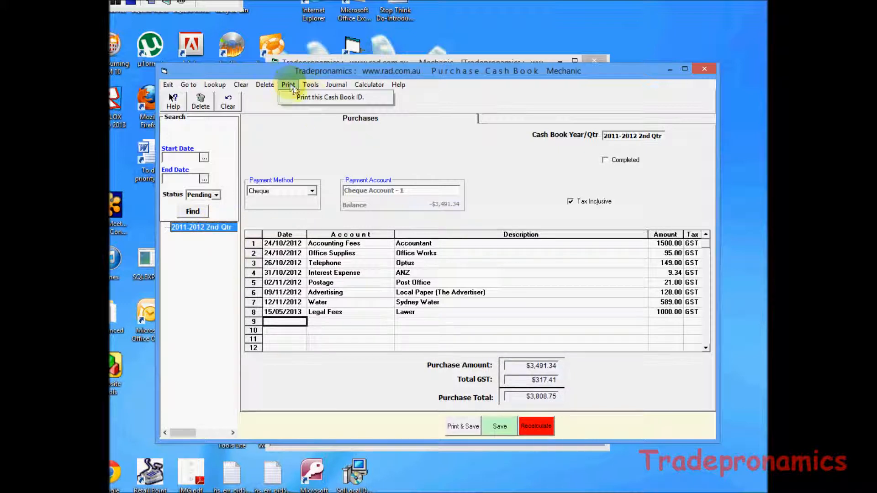
left_click(311, 97)
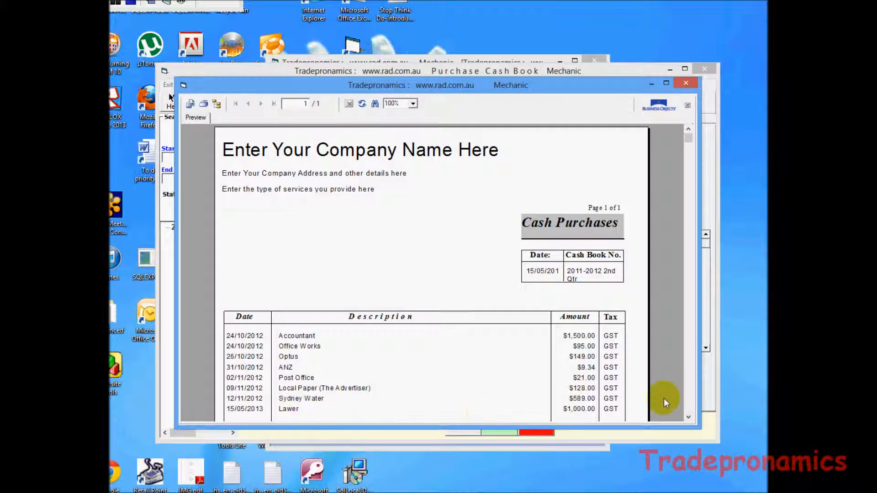
scroll(690, 407, "down", 6)
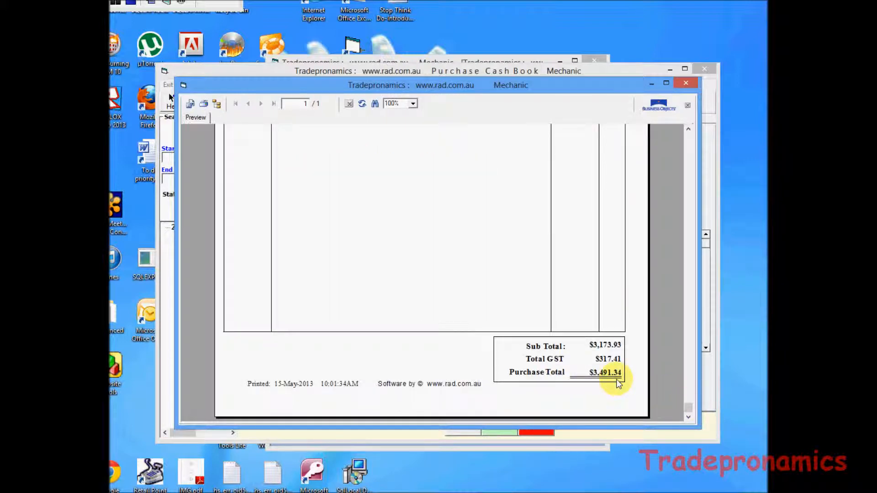
left_click(686, 83)
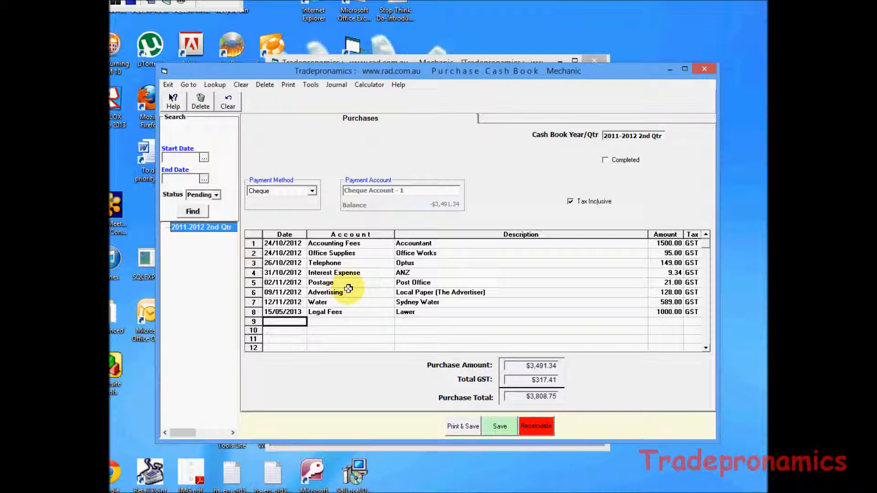
Step: Review the Legal Fees line in the Purchases Cash Book, then exit the cash book
left_click(430, 313)
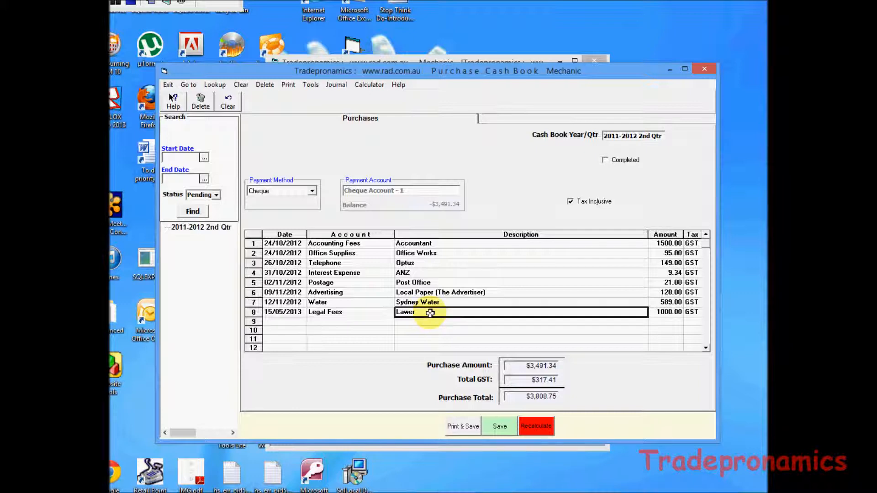
left_click(371, 315)
left_click(430, 314)
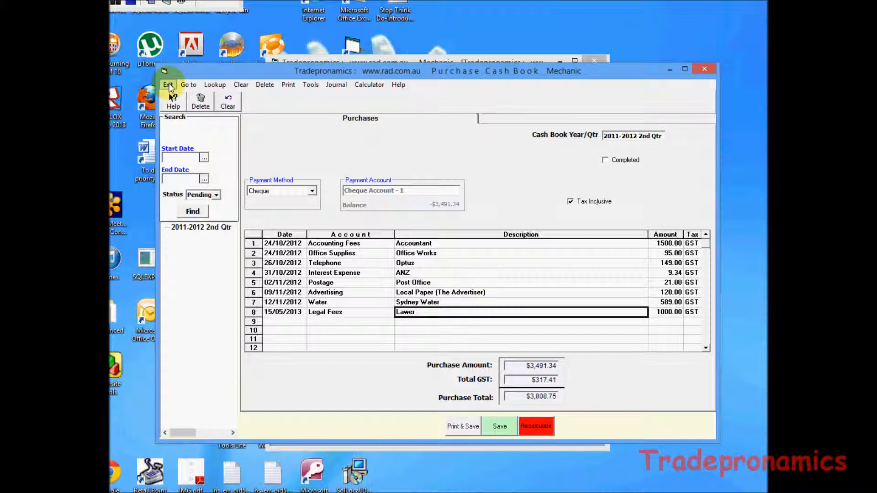
left_click(168, 85)
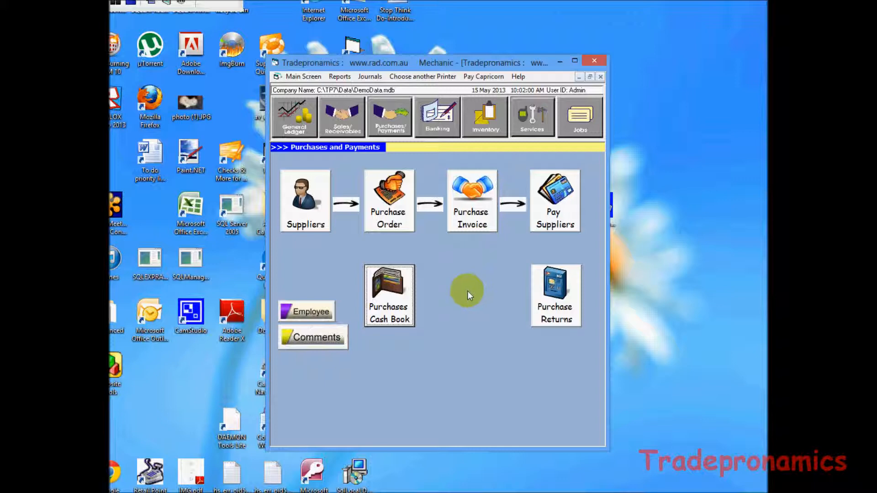
Step: Open a Customer Payment under Sales and Receivables and load the customer who has outstanding invoice 17
left_click(348, 129)
left_click(475, 191)
left_click(246, 293)
left_click(177, 66)
left_click(556, 193)
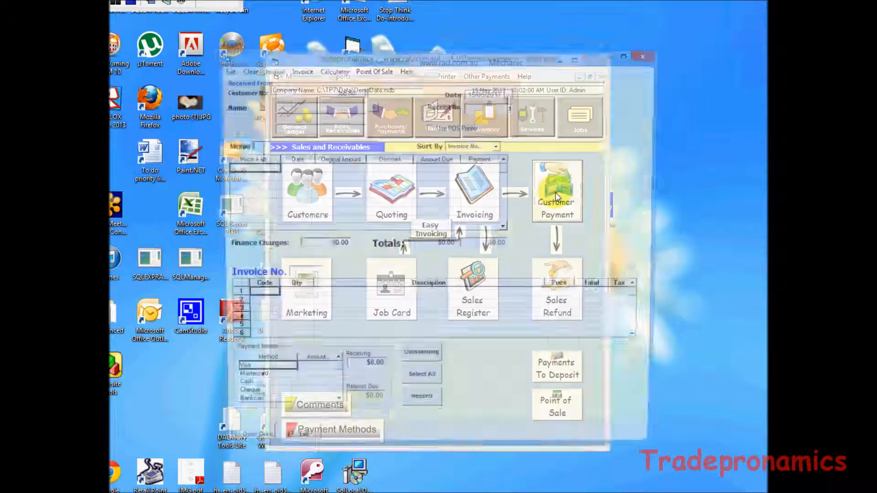
left_click(371, 106)
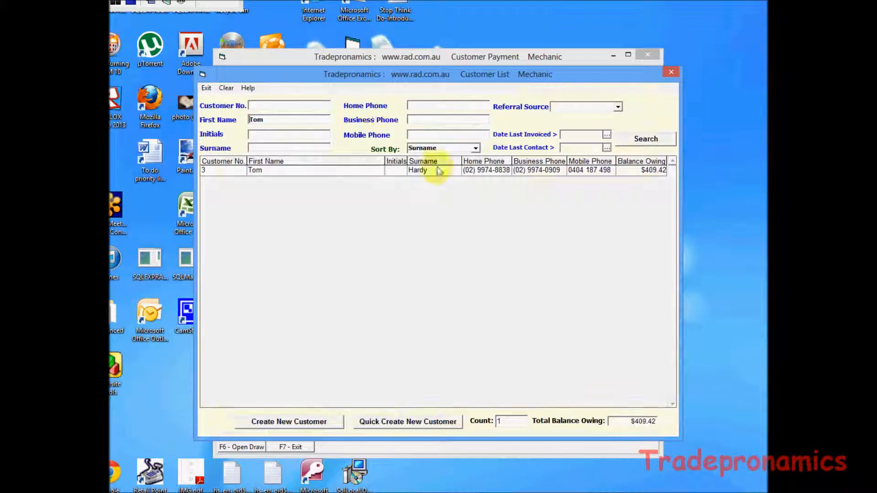
double_click(495, 172)
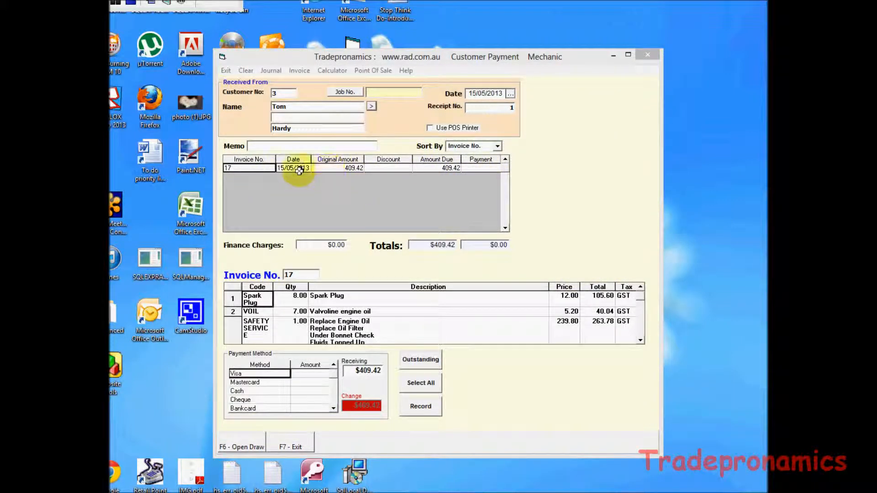
Step: Record a full payment of 409.42 by Cheque against invoice 17 without printing a receipt
left_click(484, 168)
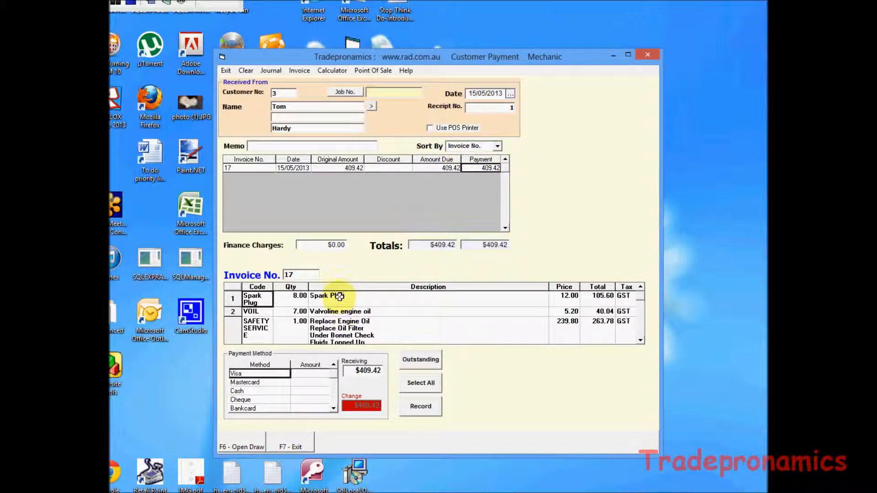
left_click(299, 399)
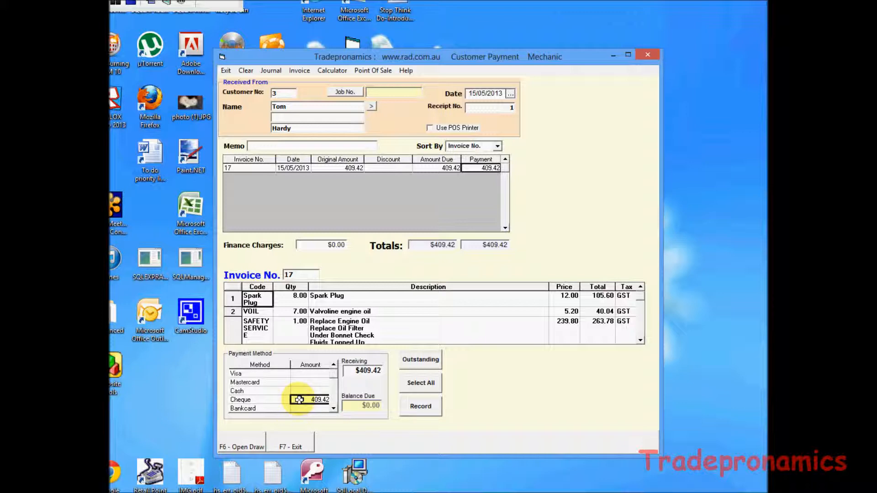
left_click(419, 406)
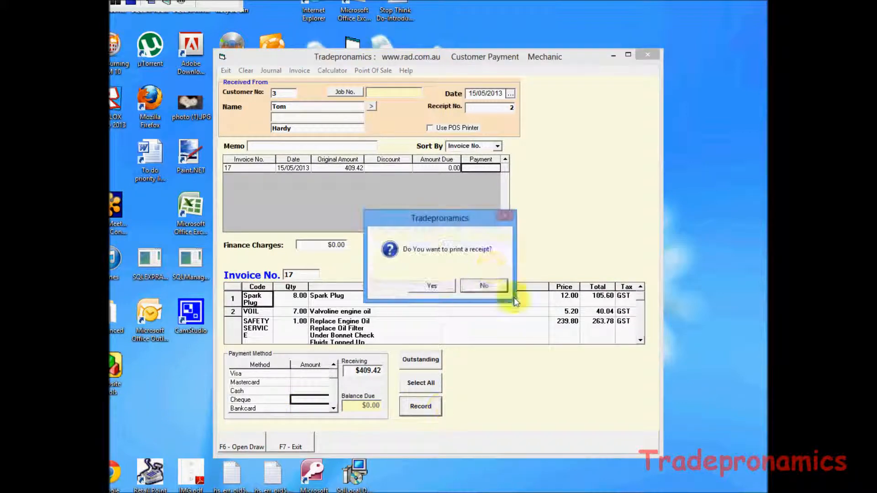
left_click(486, 287)
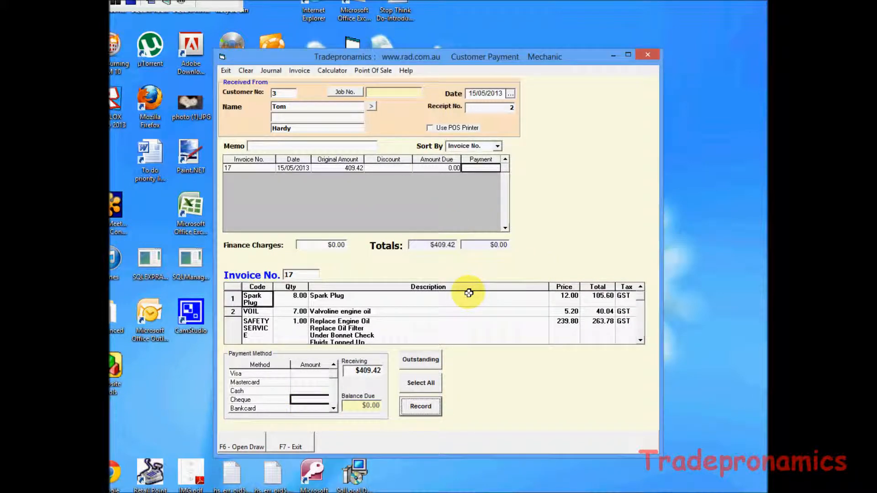
Step: Check the customer's outstanding invoices, exit the payment form, and briefly view the blank Sales Refund credit memo
left_click(421, 361)
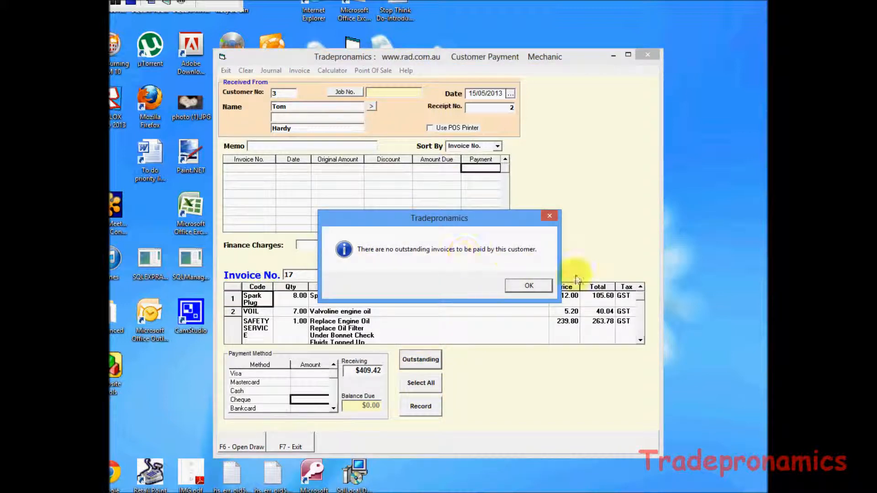
left_click(528, 286)
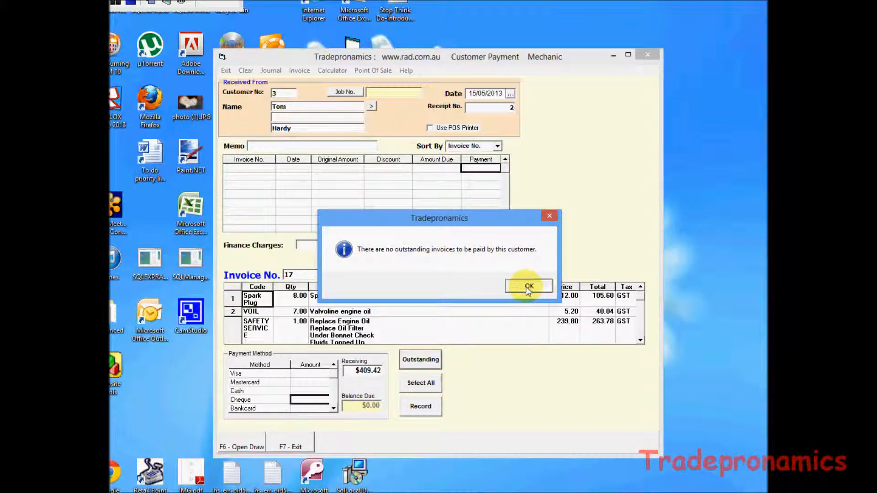
left_click(225, 71)
left_click(554, 287)
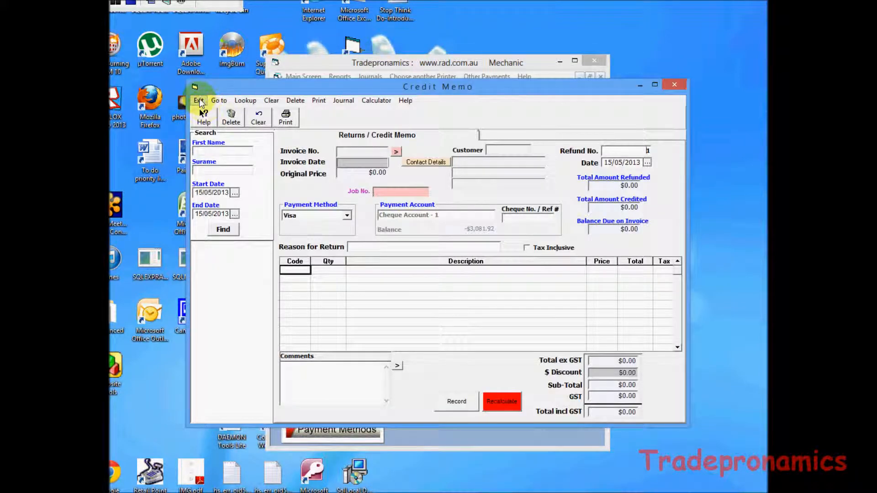
left_click(199, 100)
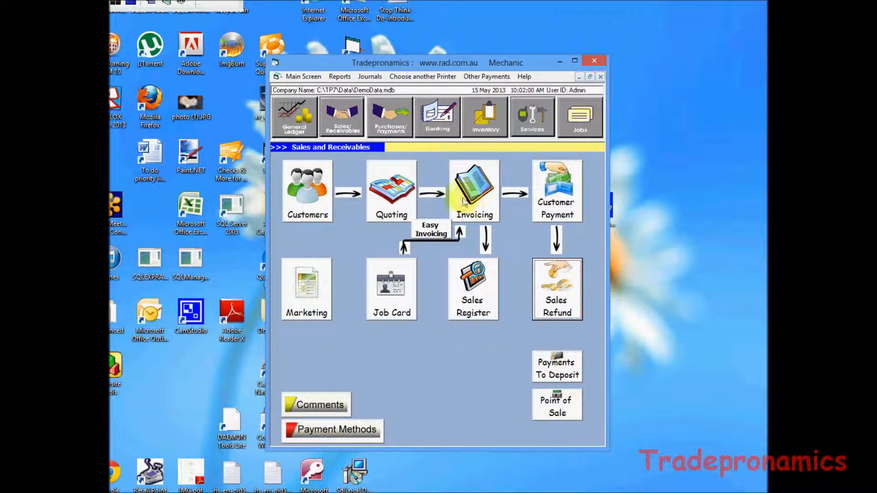
Step: Look up invoice 17 through Easy Invoicing, check its paid amount and balance due, then exit the invoice
left_click(429, 233)
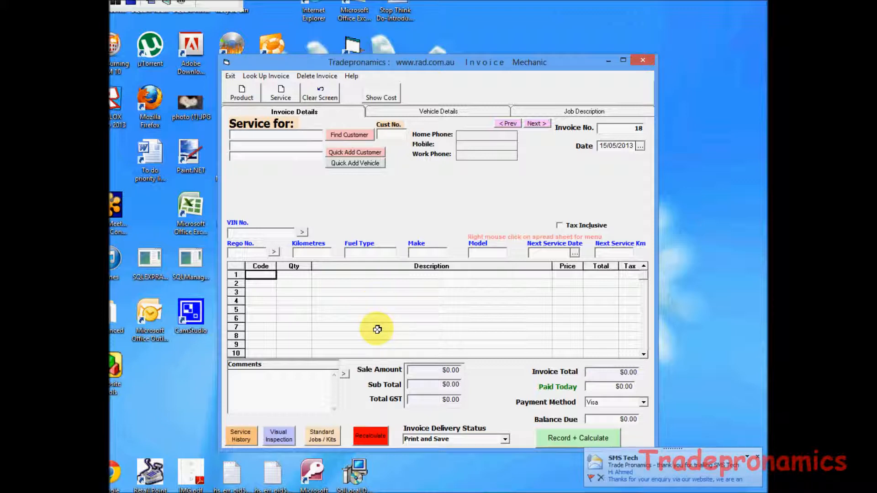
left_click(267, 76)
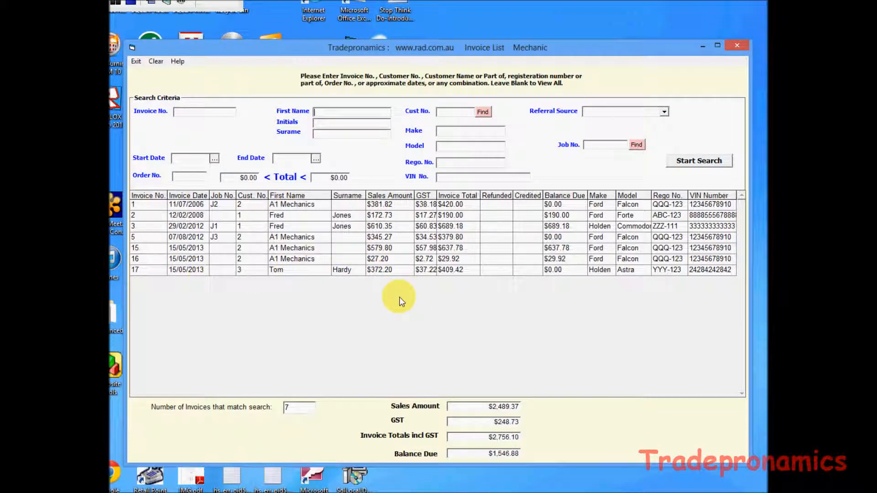
double_click(387, 267)
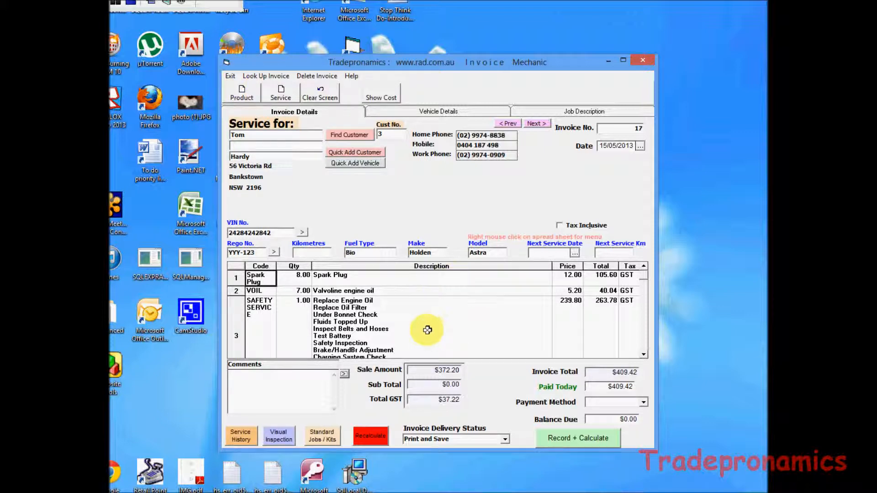
left_click(229, 76)
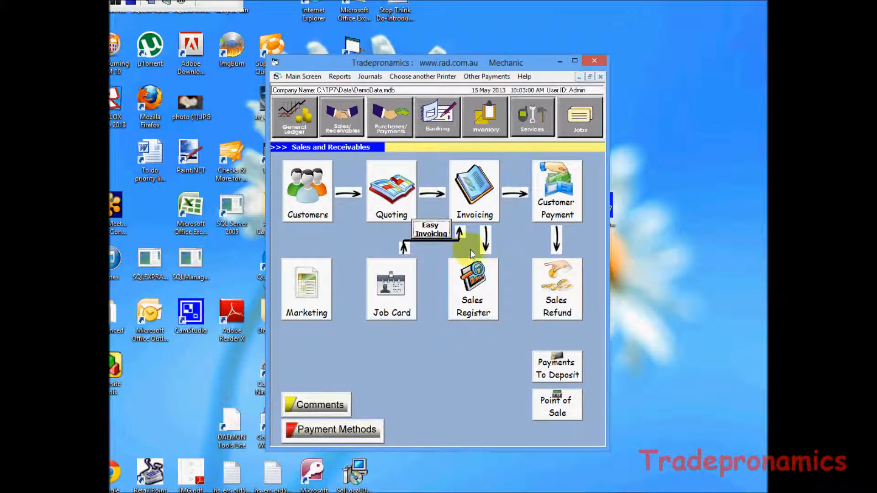
Step: Start a new Purchase Invoice under Purchases and Payments with Repco as the supplier
left_click(393, 126)
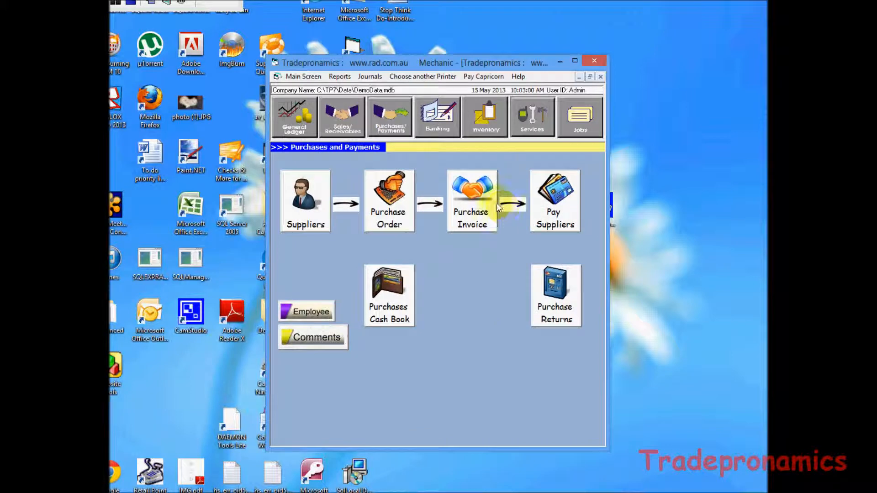
left_click(468, 204)
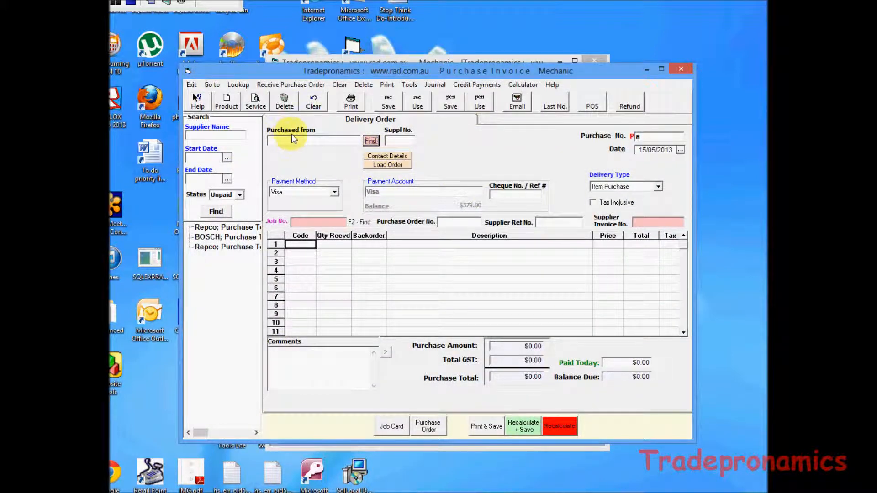
left_click(372, 141)
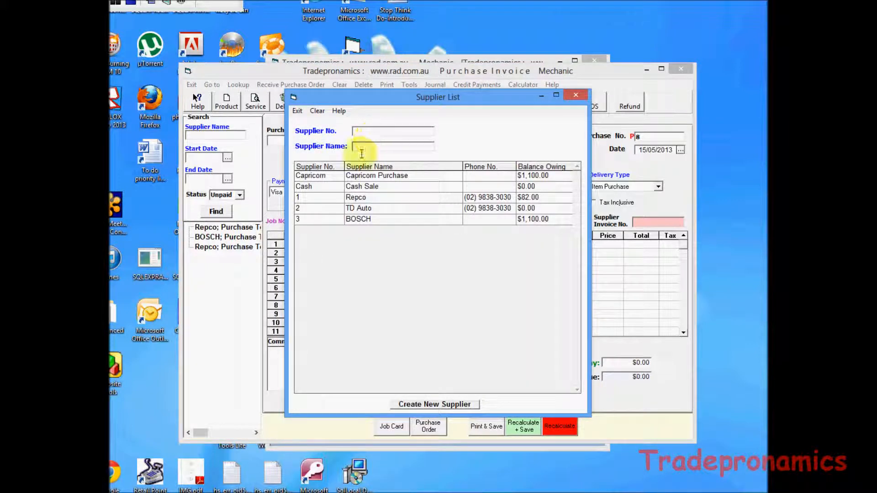
double_click(360, 196)
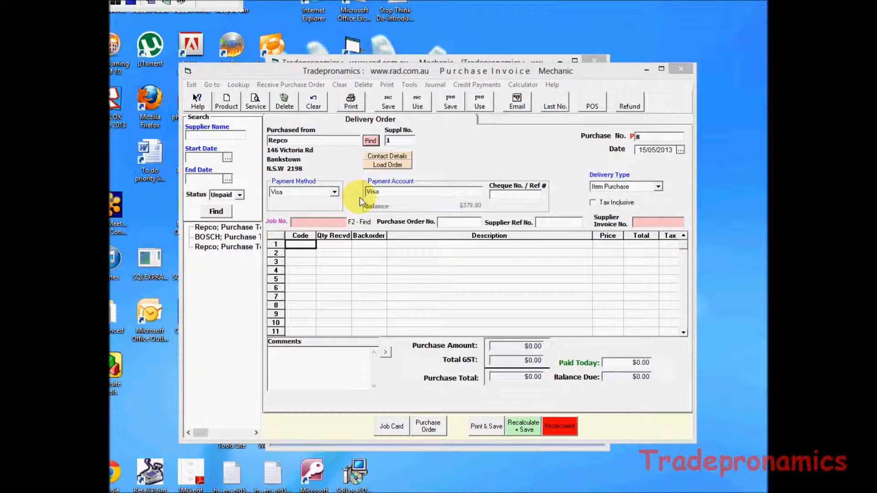
Step: Add 10 Spark Plug units at 5.00 each to the Repco purchase invoice, then recalculate and save it
right_click(298, 245)
left_click(344, 254)
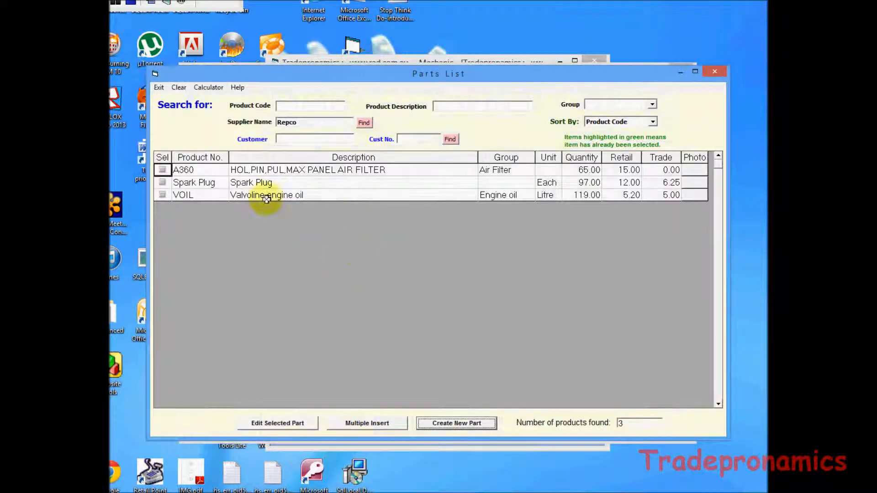
left_click(162, 182)
double_click(274, 182)
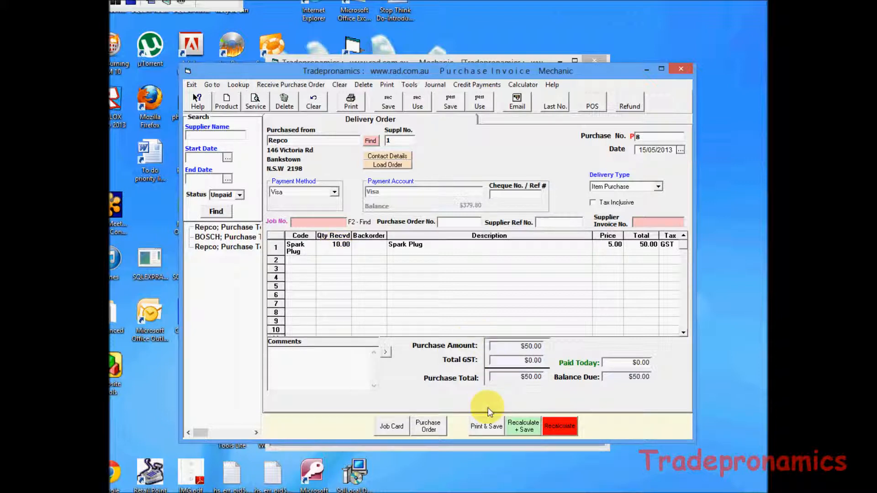
left_click(524, 426)
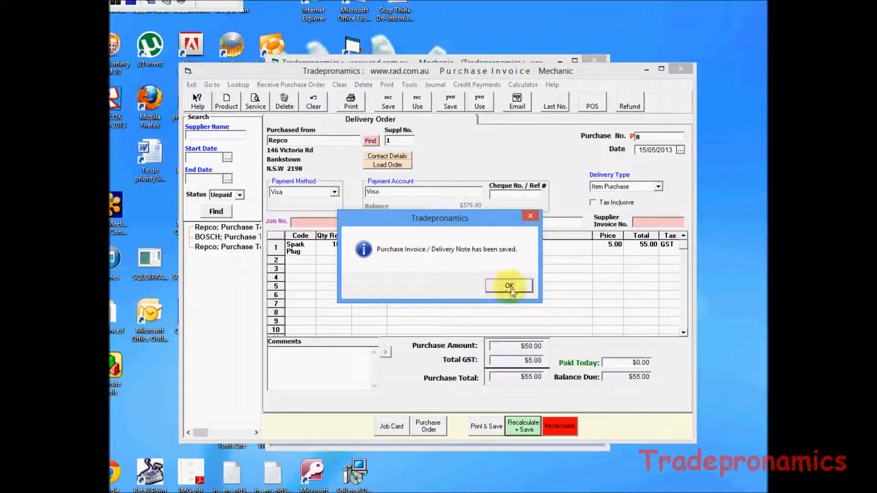
left_click(508, 286)
Step: View Repco purchase invoice 6-J1-3, then list the purchase invoices by status All and by status Unpaid
left_click(201, 256)
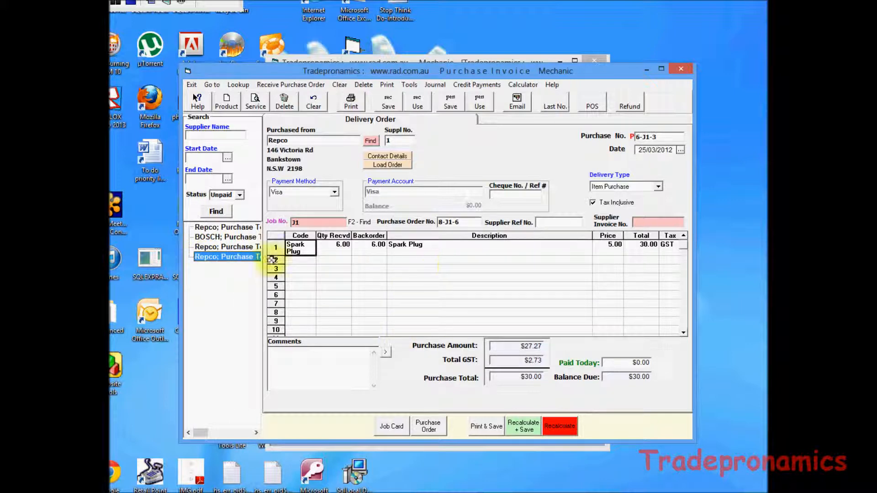
left_click(241, 196)
left_click(234, 213)
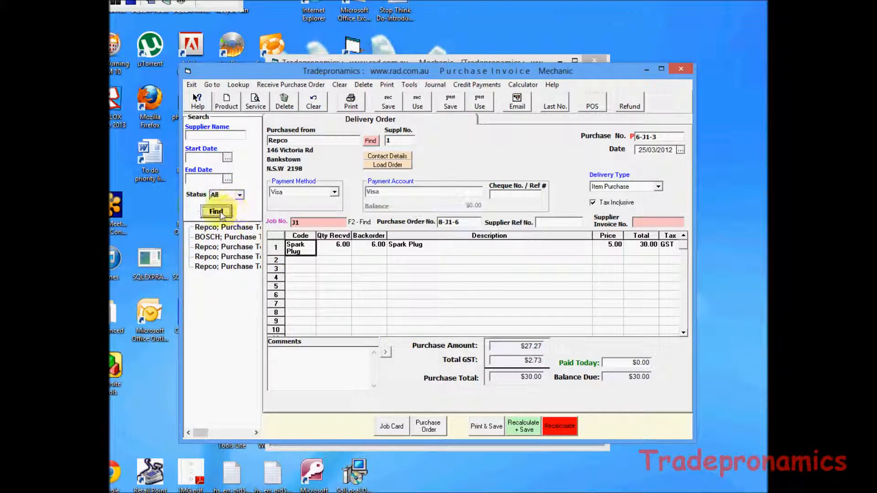
left_click(220, 212)
left_click(241, 196)
left_click(226, 211)
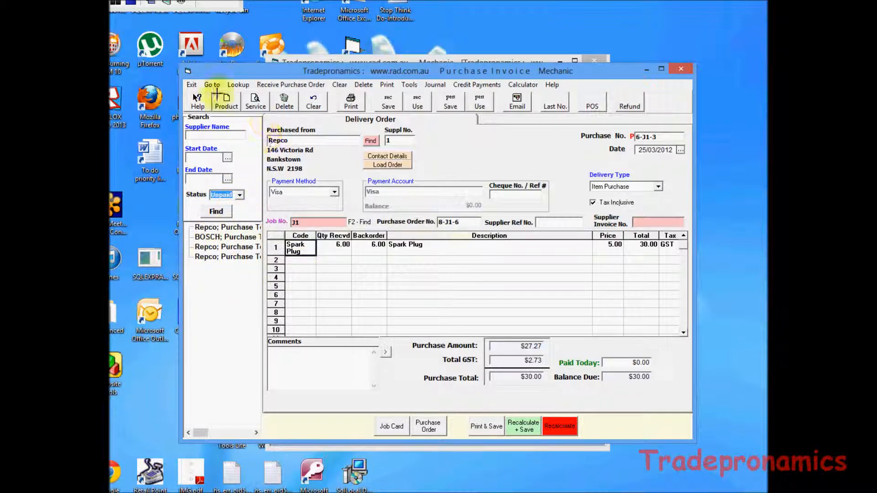
Step: Look up the purchase invoice list, filter it by supplier name "b", and check the tax and purchase totals
left_click(237, 85)
left_click(264, 100)
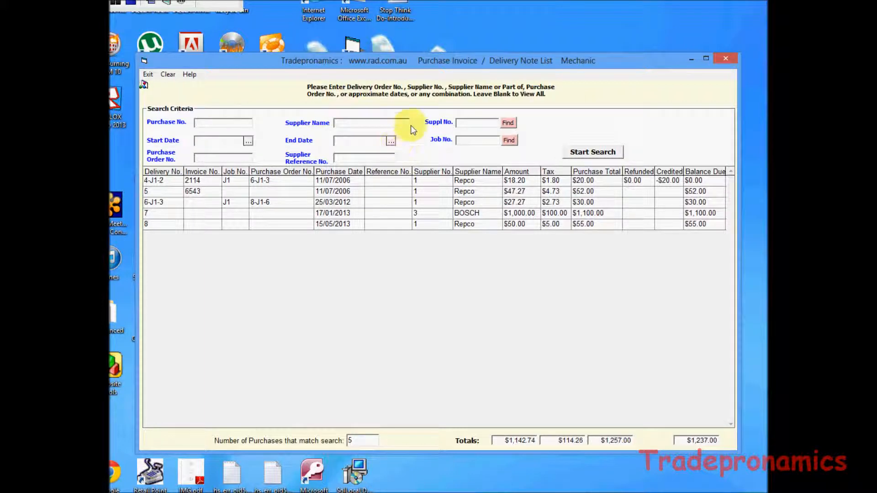
type("b")
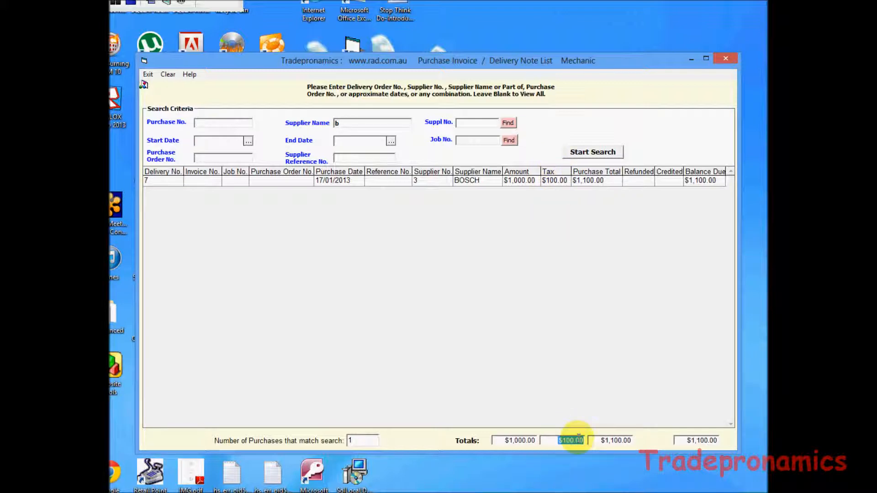
left_click_drag(598, 439, 623, 440)
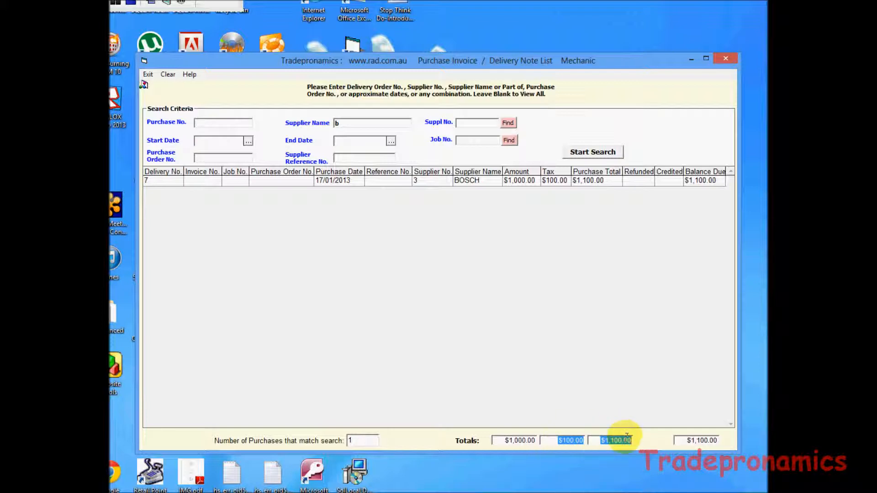
Step: Close the purchase invoice list and the Repco purchase invoice
left_click(247, 143)
left_click(312, 221)
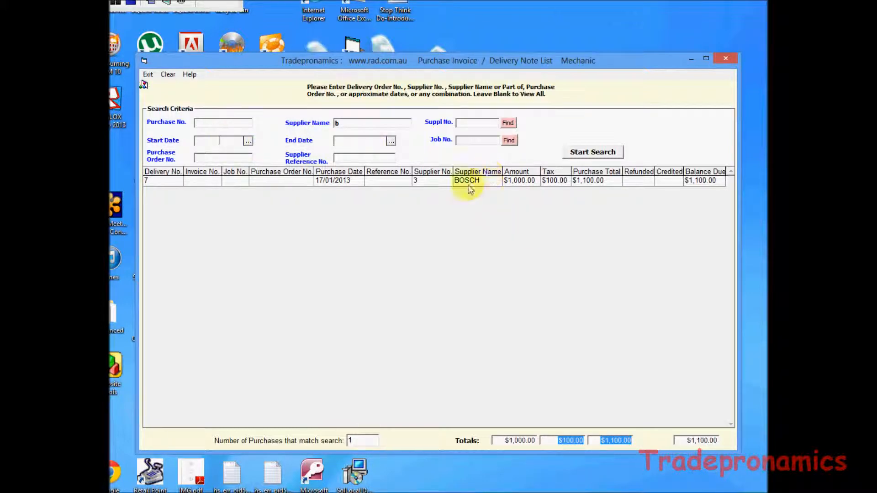
left_click(148, 75)
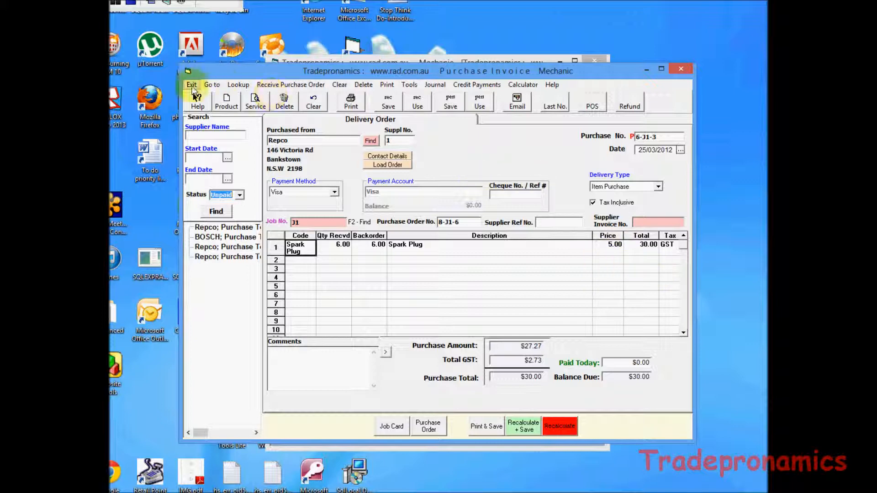
left_click(192, 85)
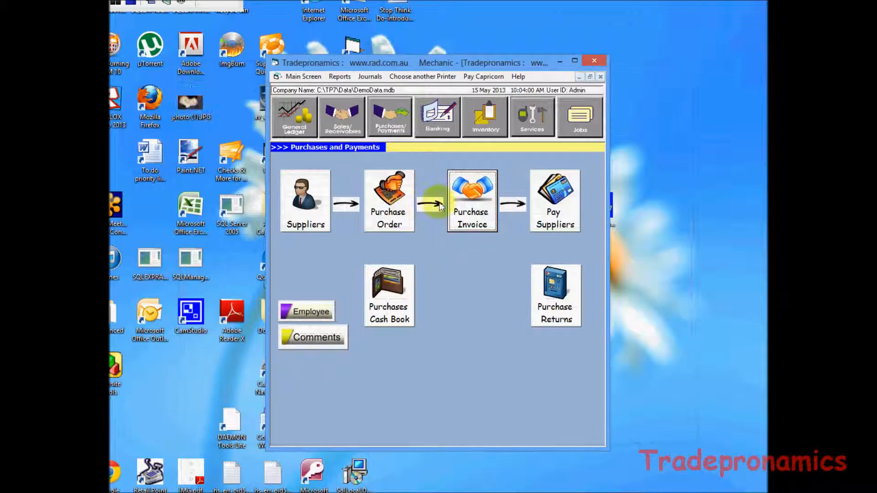
Step: Open the Sales Register under Sales and Receivables and search all sales with a start date of 01/05/2012
left_click(341, 117)
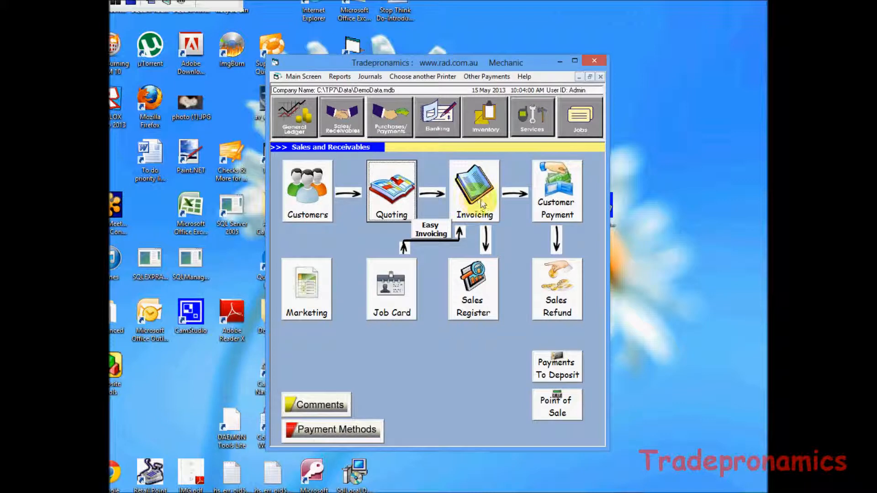
left_click(476, 294)
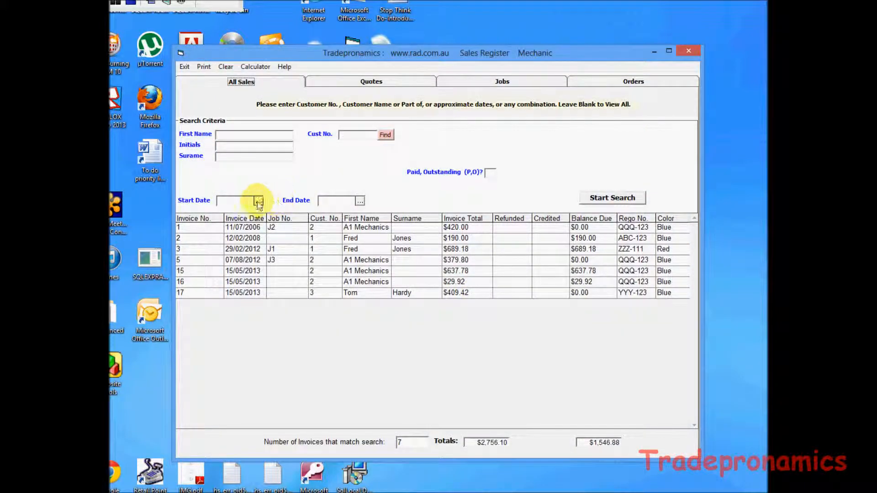
left_click(258, 201)
left_click(321, 112)
left_click(287, 134)
left_click(288, 134)
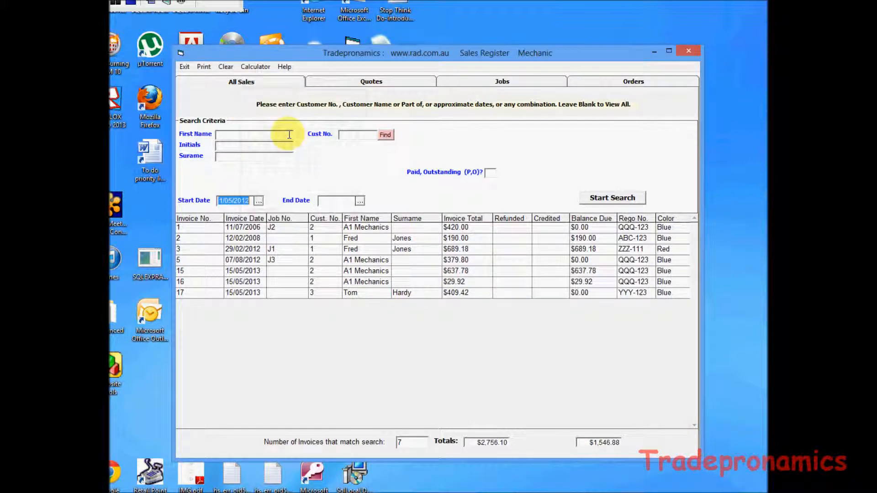
left_click(628, 197)
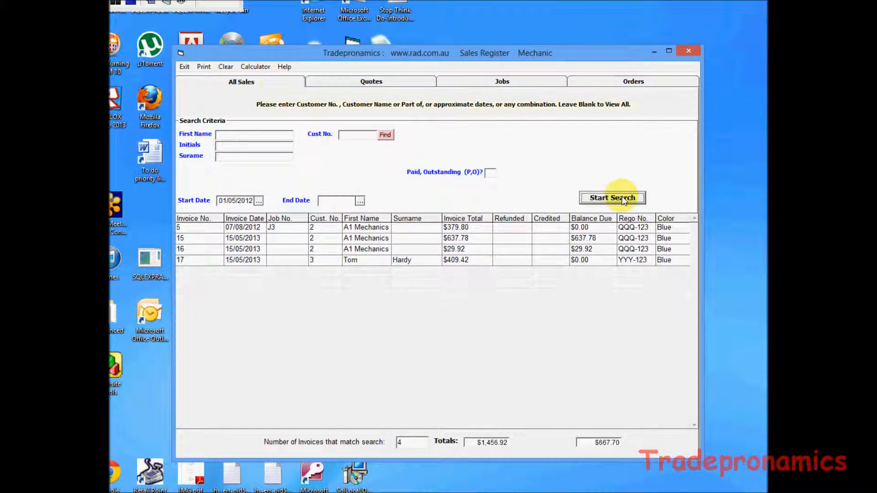
Step: Preview the printed Sales Register report for the filtered sales, then close the report and the register
left_click(204, 68)
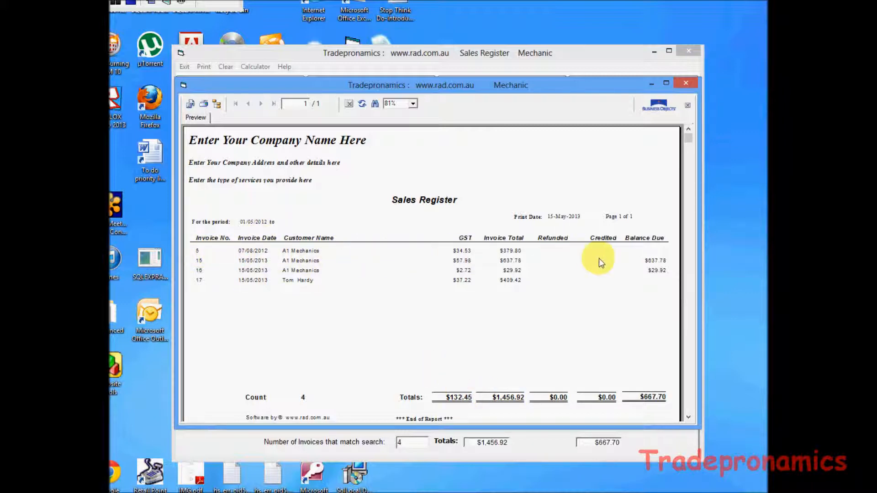
left_click(686, 83)
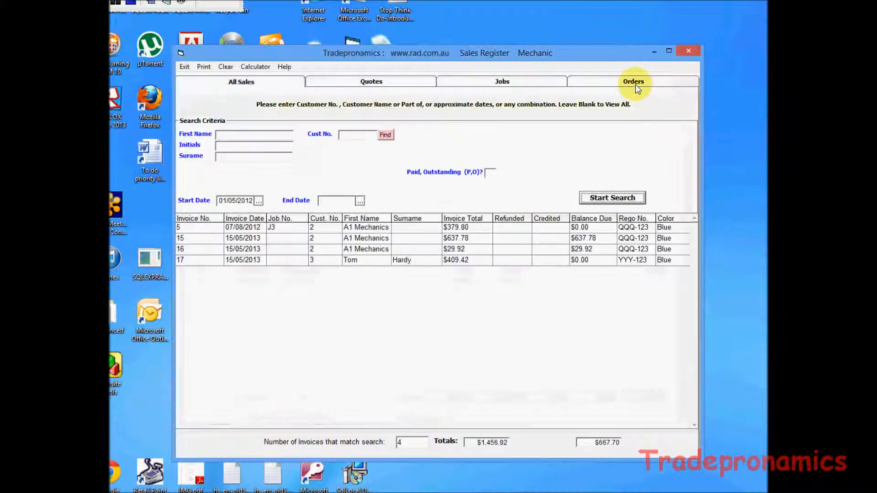
left_click(184, 67)
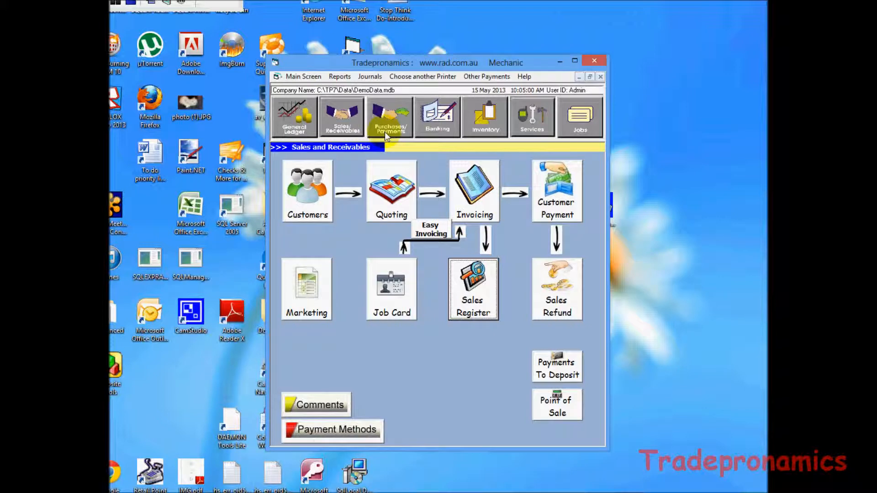
Step: View the Purchase Invoice screen under Purchases and Payments, then close it
left_click(389, 119)
left_click(475, 206)
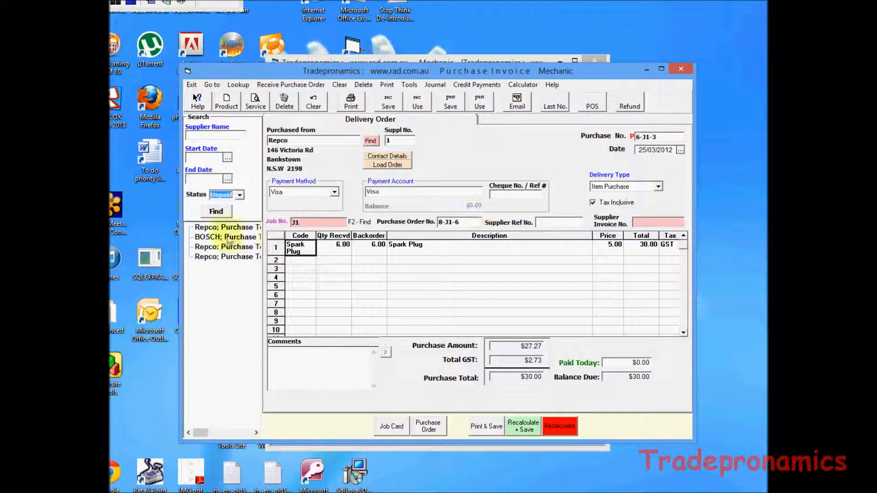
left_click(191, 85)
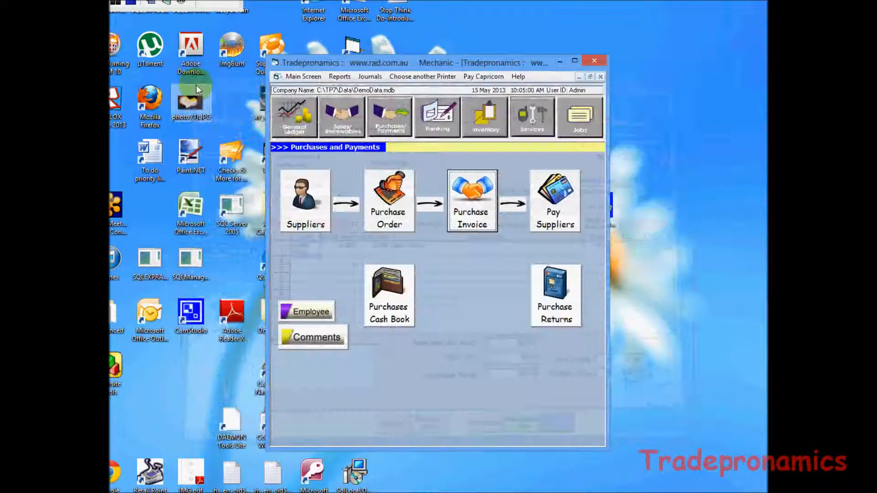
Step: Add a Petrol purchase of 44.00 dated 15/05/2013 to the Purchases Cash Book under Labour Expense, then save the cash book
left_click(388, 295)
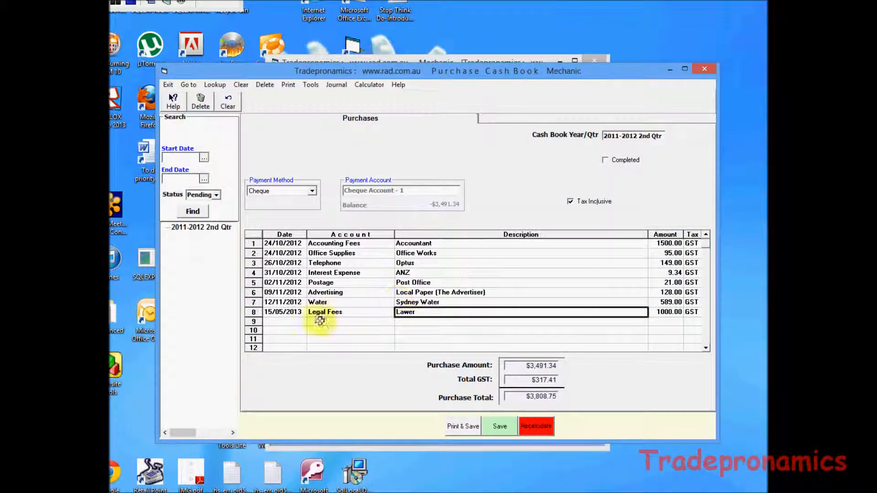
left_click(280, 321)
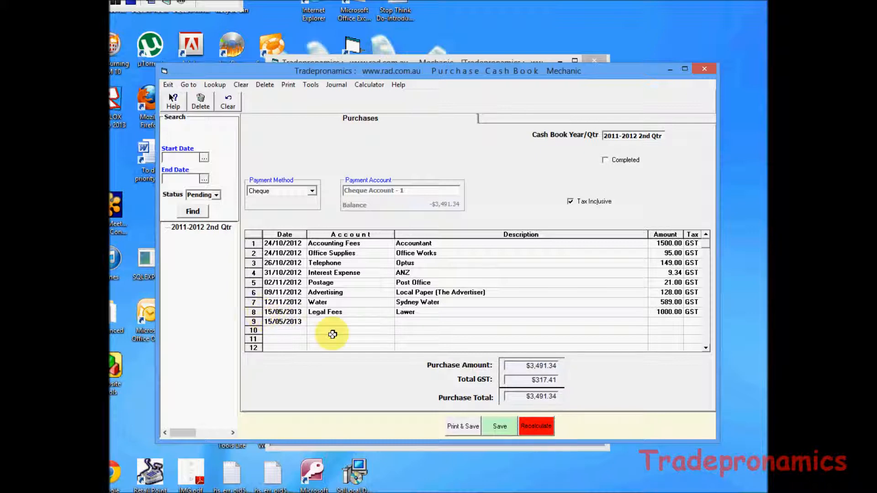
left_click(323, 322)
type("Petrol")
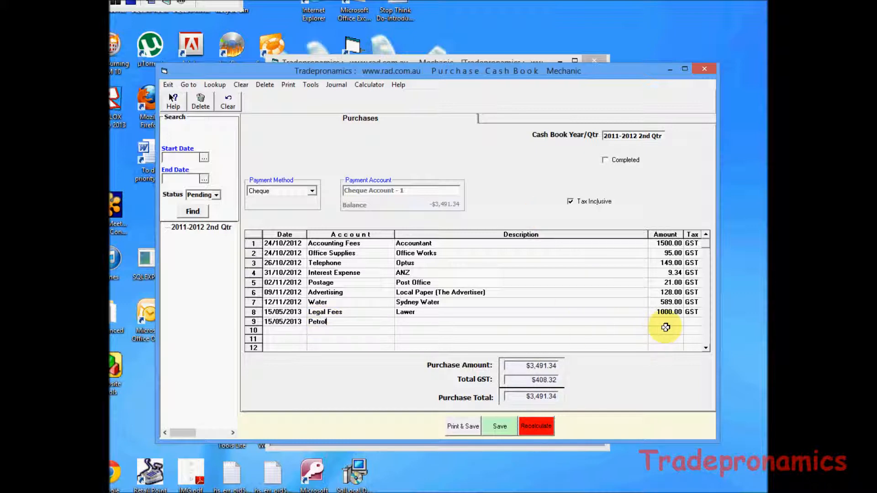
left_click(411, 323)
type("Petrol")
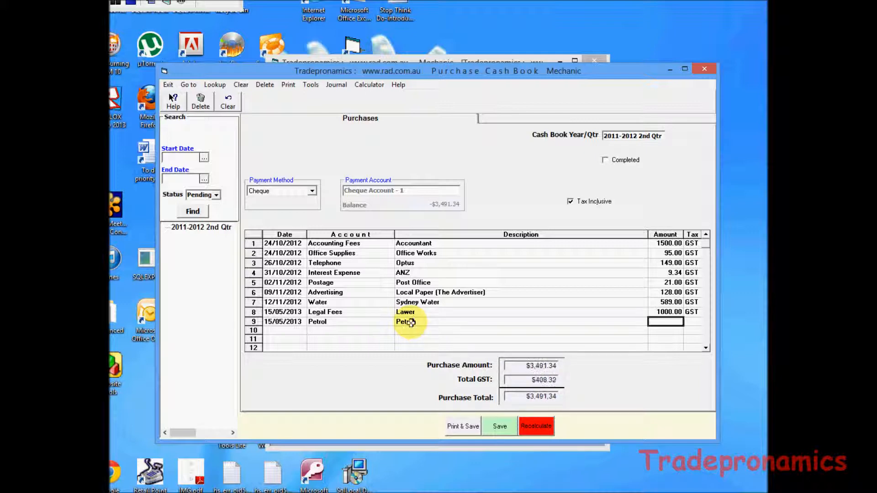
type("44")
key("Tab")
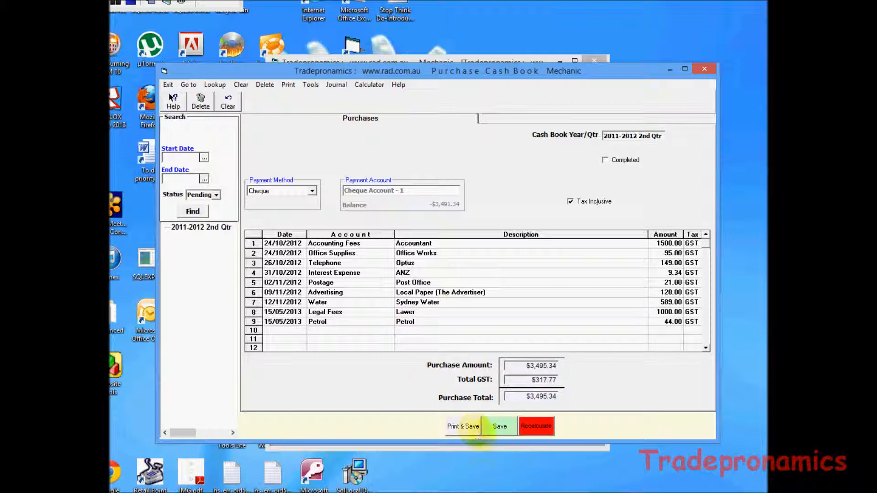
left_click(475, 286)
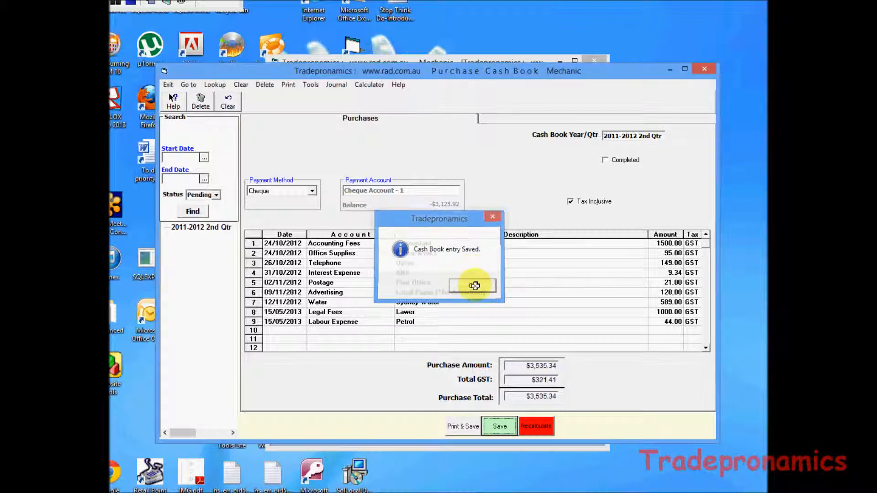
Step: Preview the printed Cash Purchases report for the 2011-2012 2nd Qtr cash book, examine its entries and totals, then close it
left_click(288, 85)
left_click(312, 97)
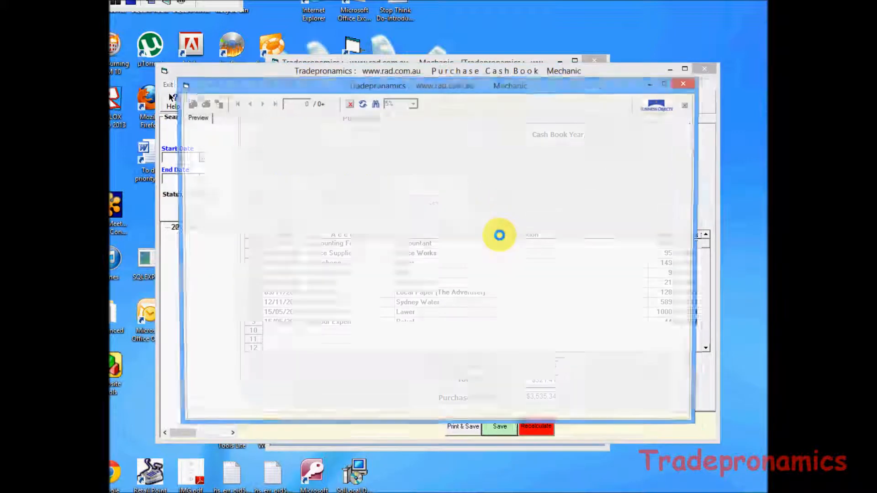
left_click(689, 417)
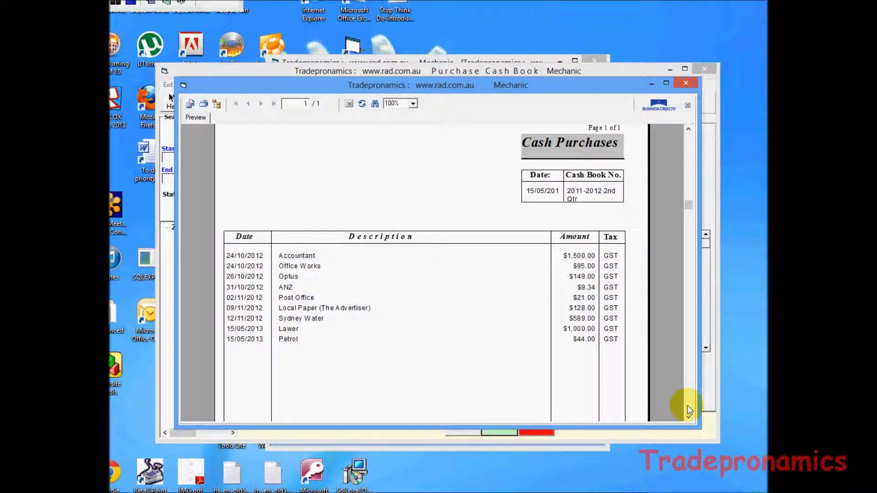
left_click(686, 406)
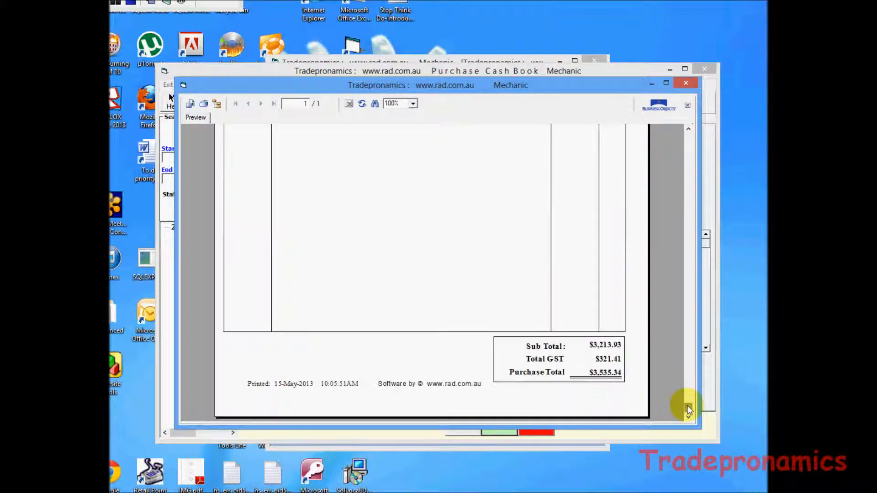
left_click(690, 140)
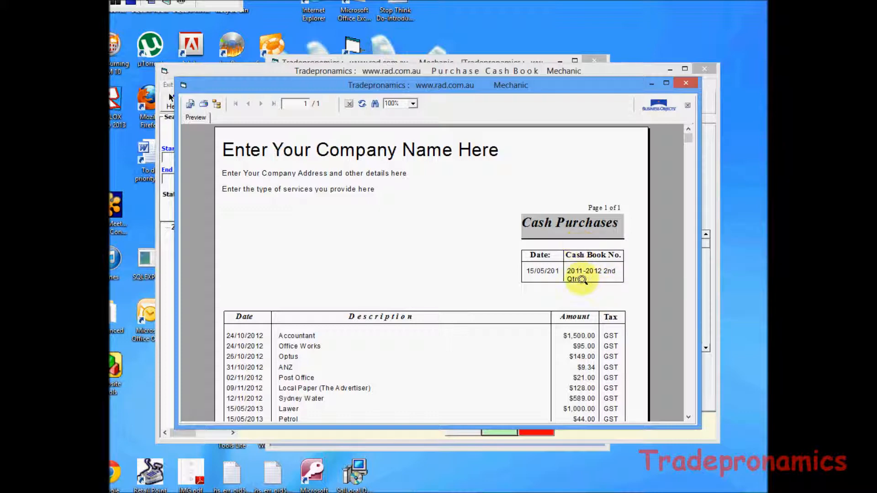
mouse_move(574, 279)
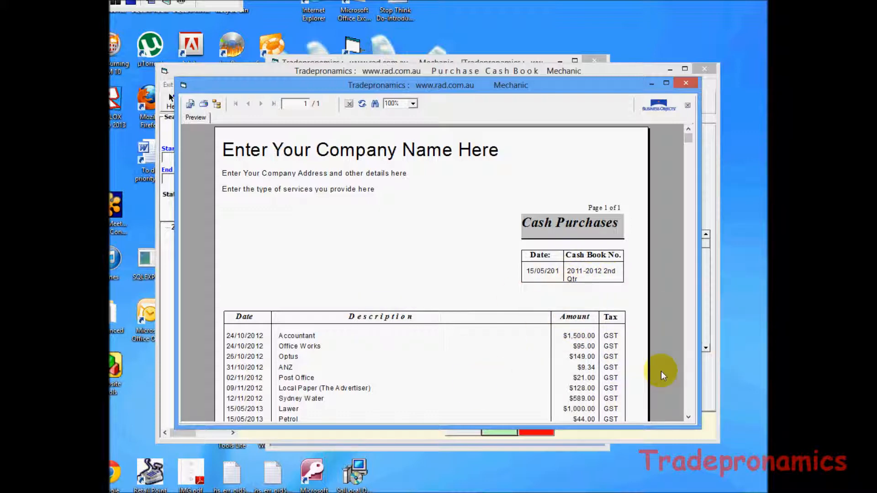
scroll(691, 405, "down", 5)
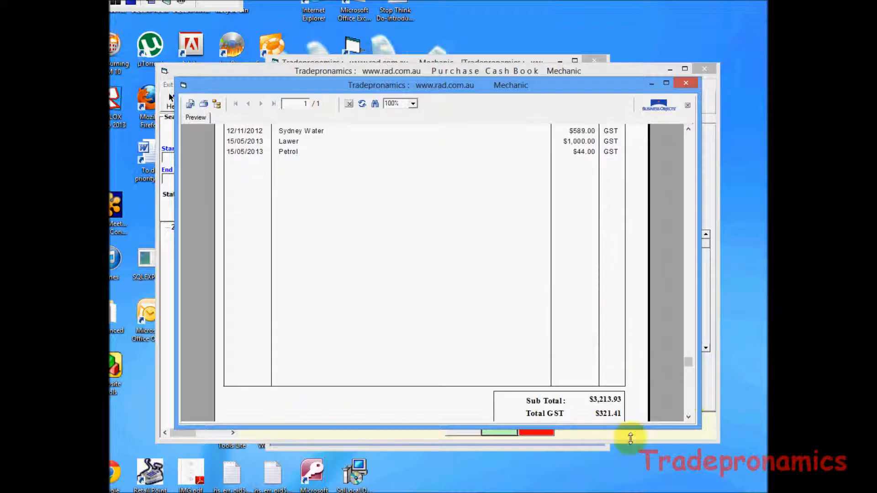
scroll(689, 405, "down", 2)
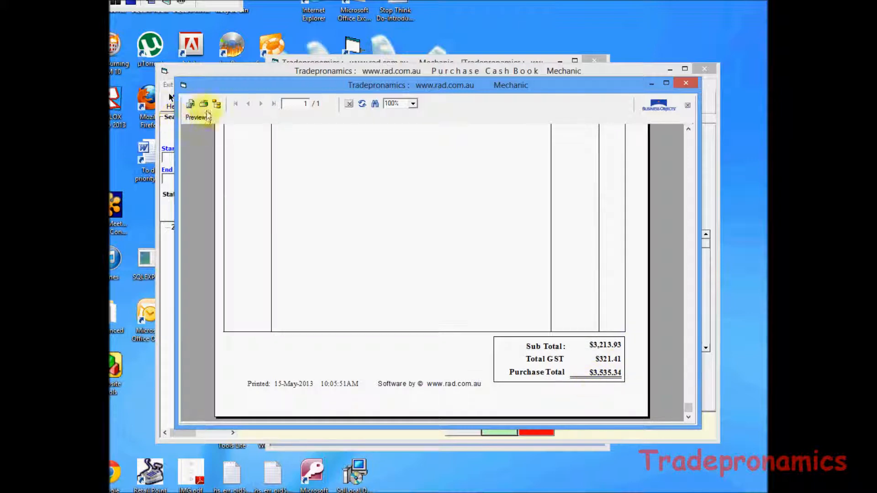
left_click(687, 85)
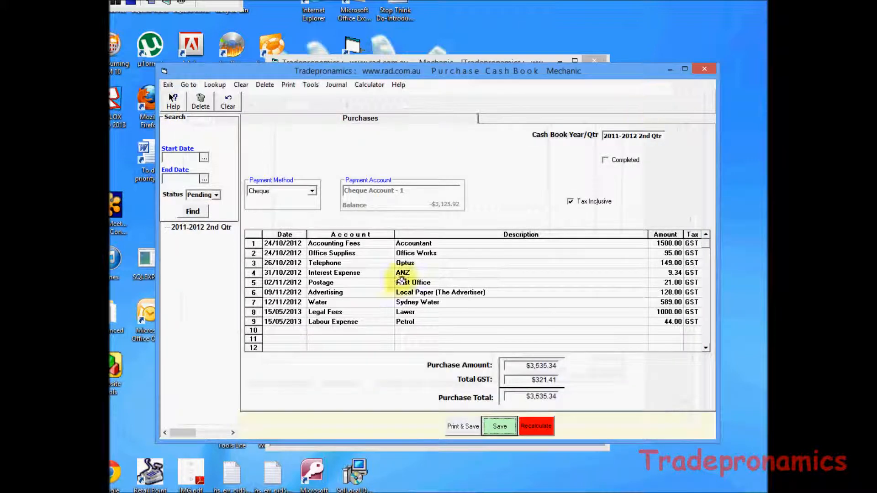
Step: Leave the cash book and start a blank purchase invoice with one Petrol line, quantity 1.00, at 44.00 with GST
left_click(705, 69)
left_click(473, 202)
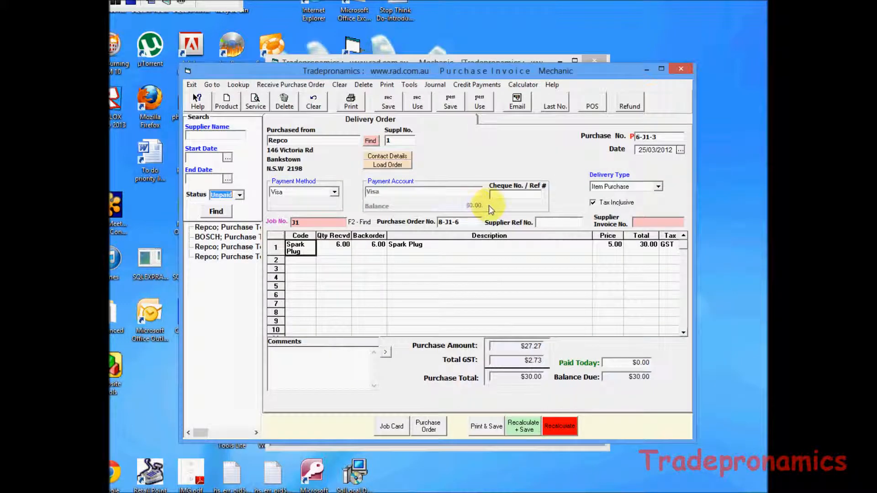
left_click(316, 101)
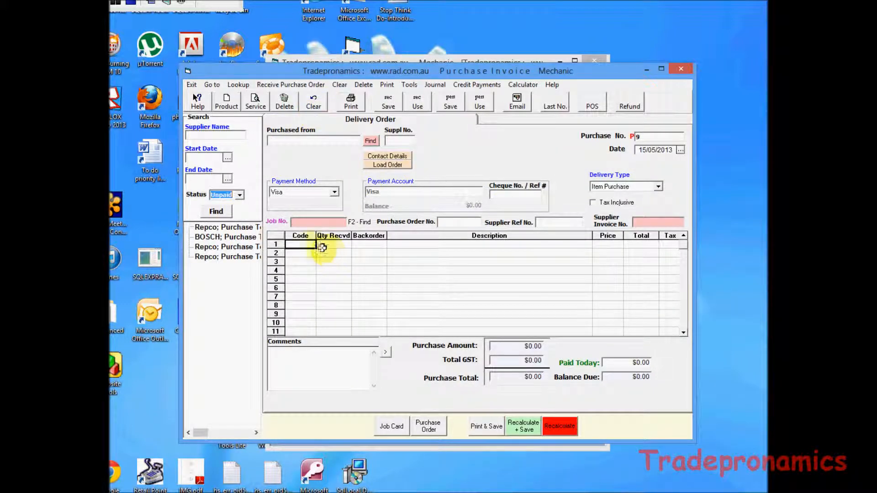
left_click(402, 244)
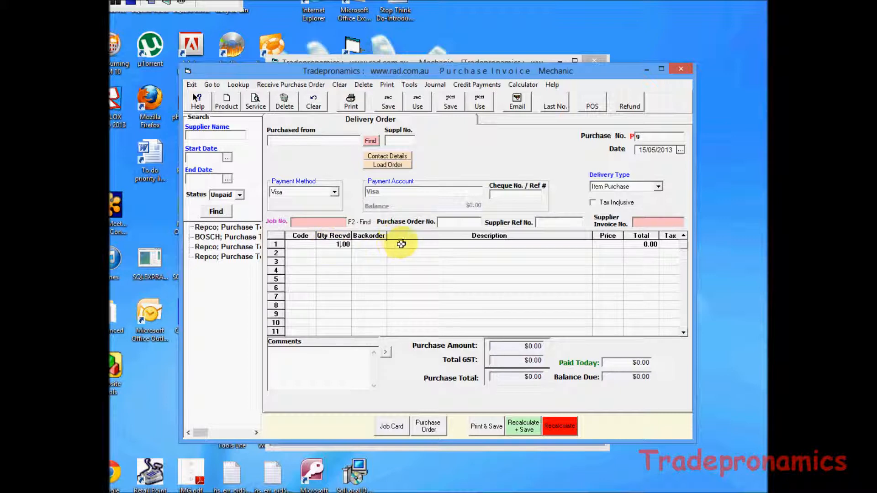
type("Petrol")
key("Tab")
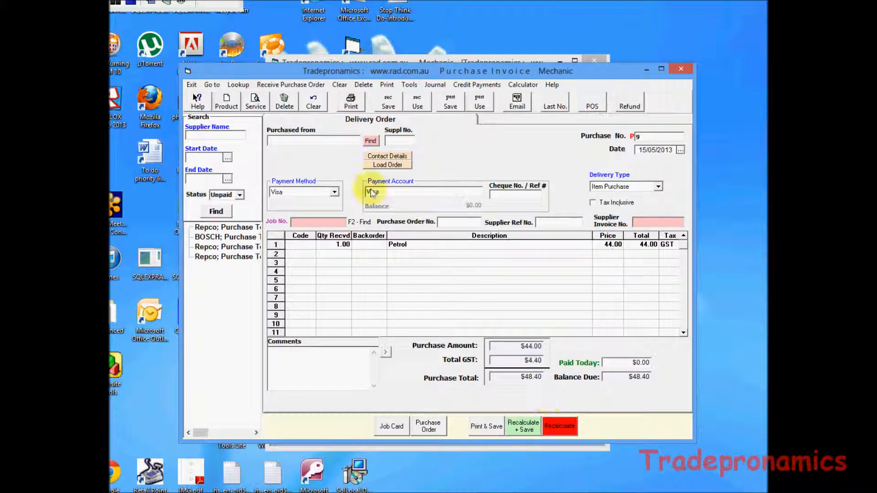
Step: Try to save the Petrol purchase invoice without a supplier, then choose Cash Sale from the full supplier list
left_click(371, 142)
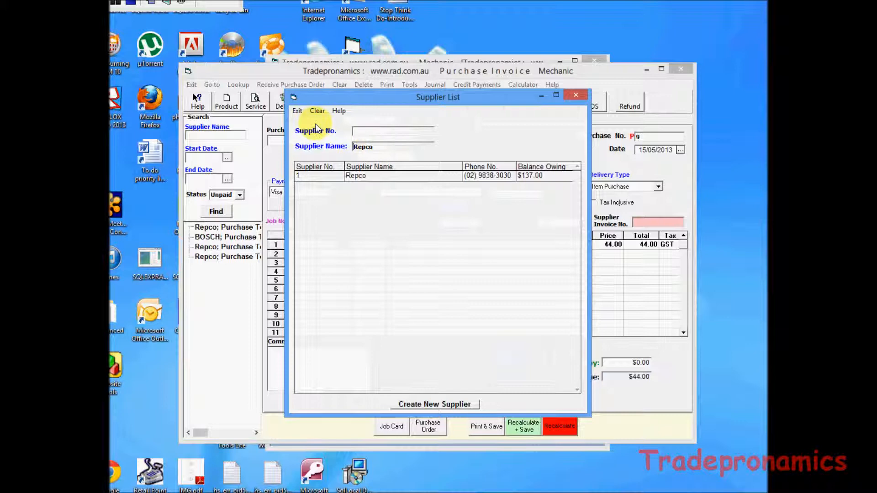
left_click(297, 111)
left_click(526, 429)
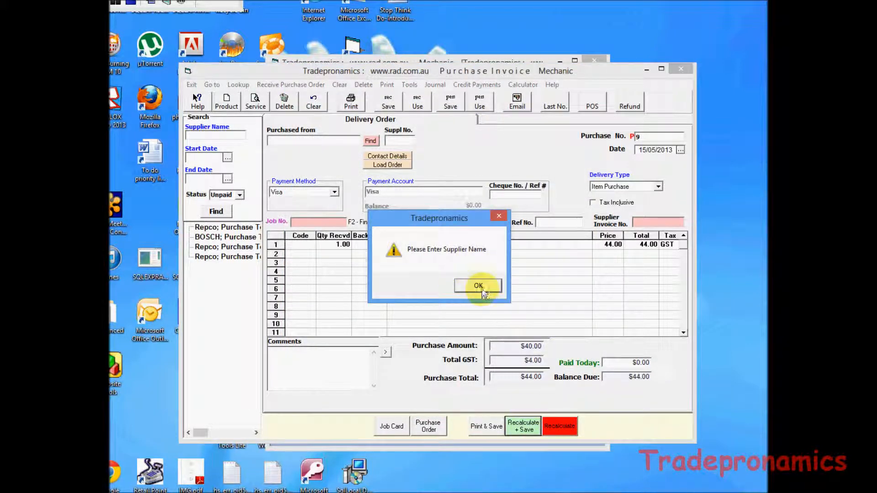
left_click(479, 287)
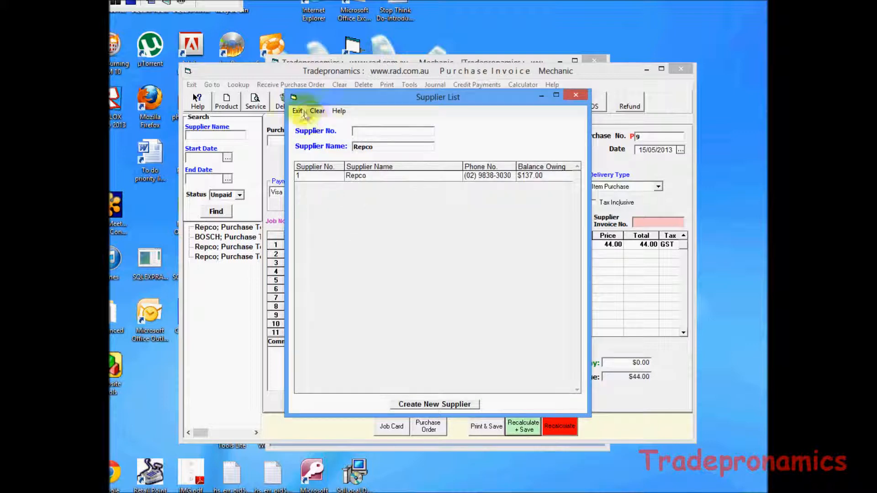
left_click(317, 112)
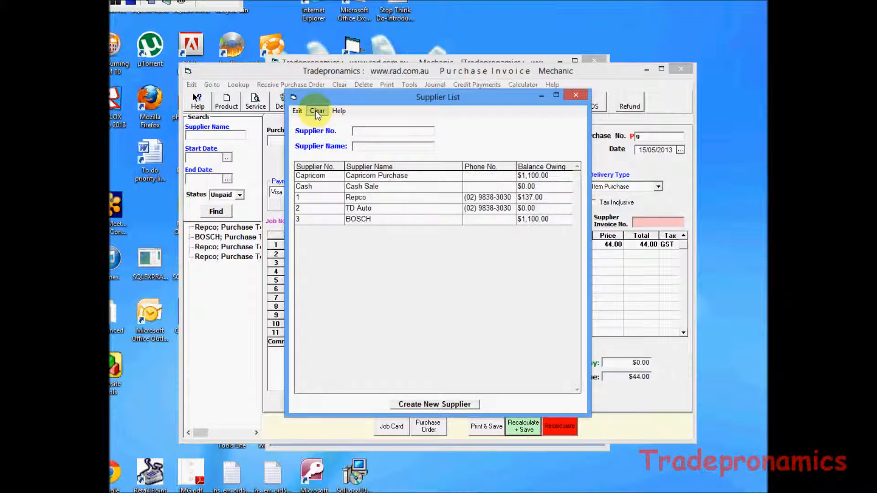
double_click(359, 187)
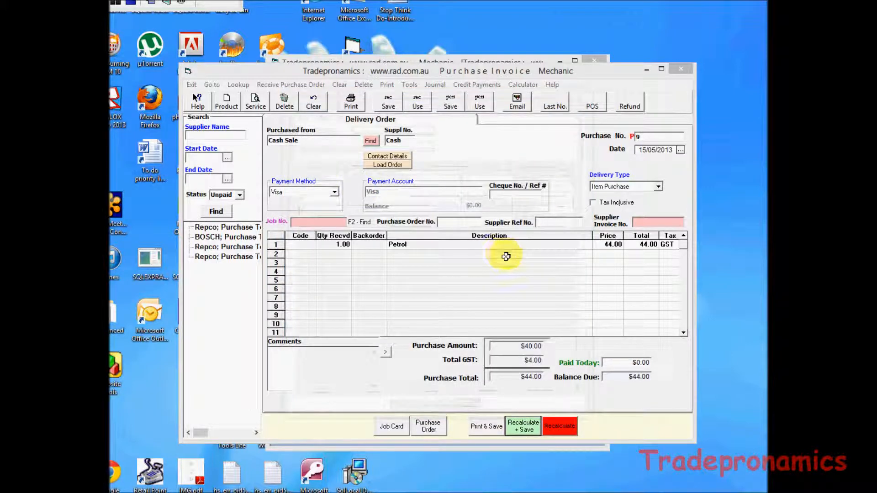
Step: Recalculate and save the Cash Sale purchase invoice for Petrol, then reopen it from the unpaid purchases list
left_click(526, 429)
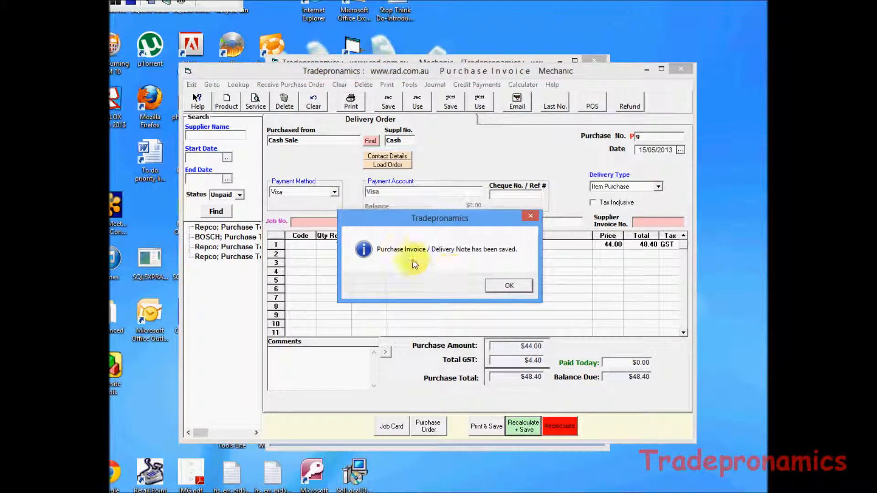
left_click(509, 287)
left_click(231, 267)
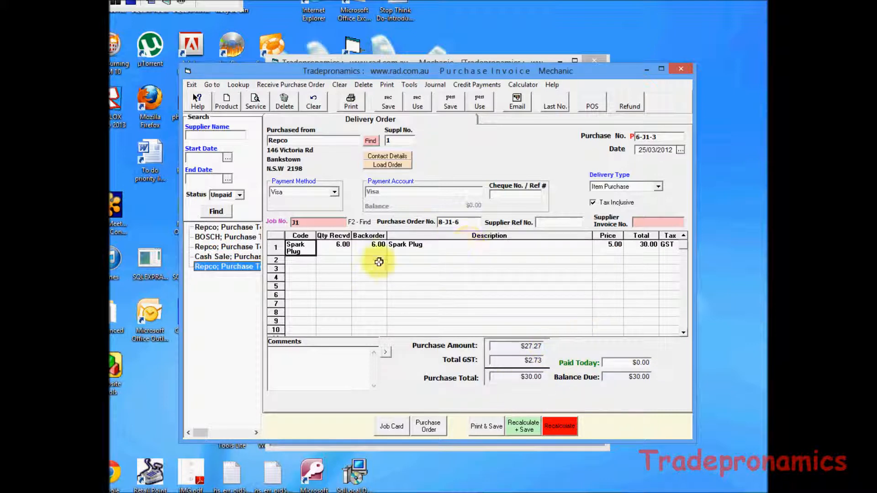
left_click(243, 259)
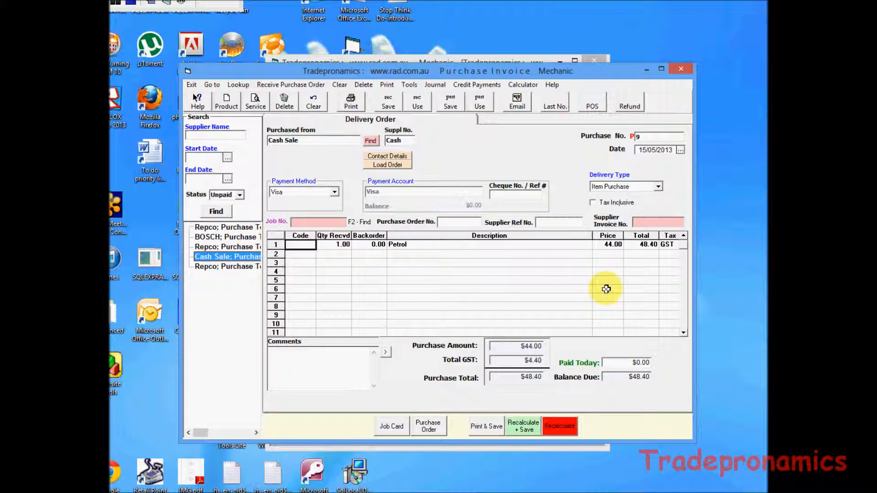
Step: Record $48.40 as paid today on the Cash Sale Petrol invoice, save it, and leave the purchase invoice
left_click(627, 363)
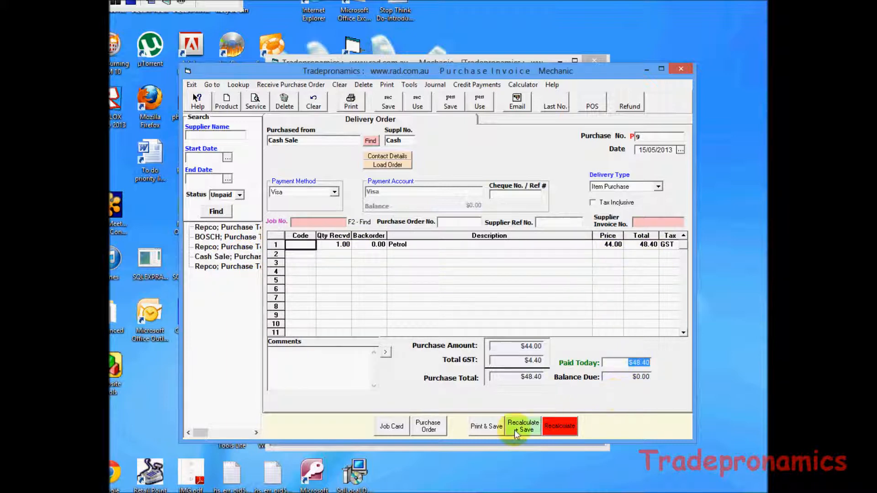
left_click(488, 287)
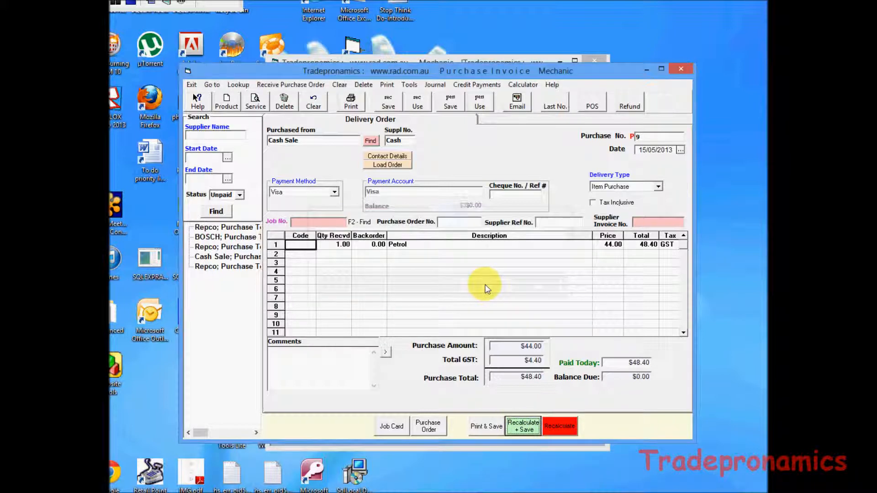
left_click(513, 287)
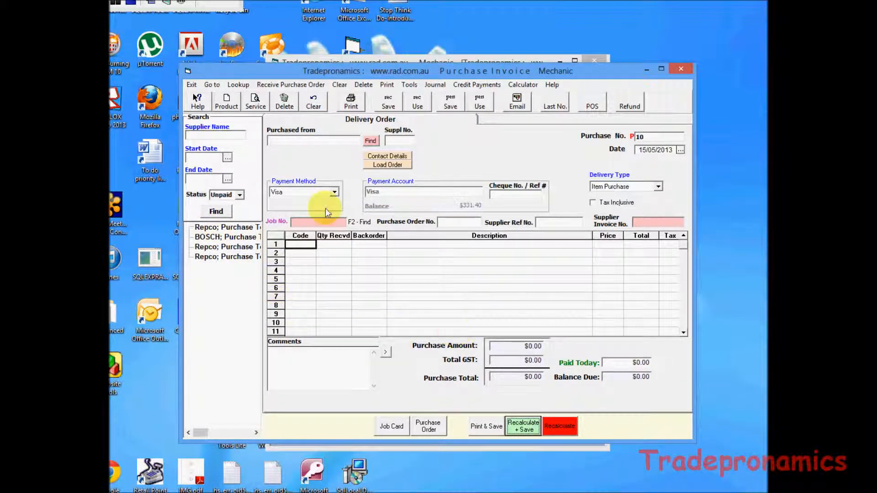
left_click(191, 85)
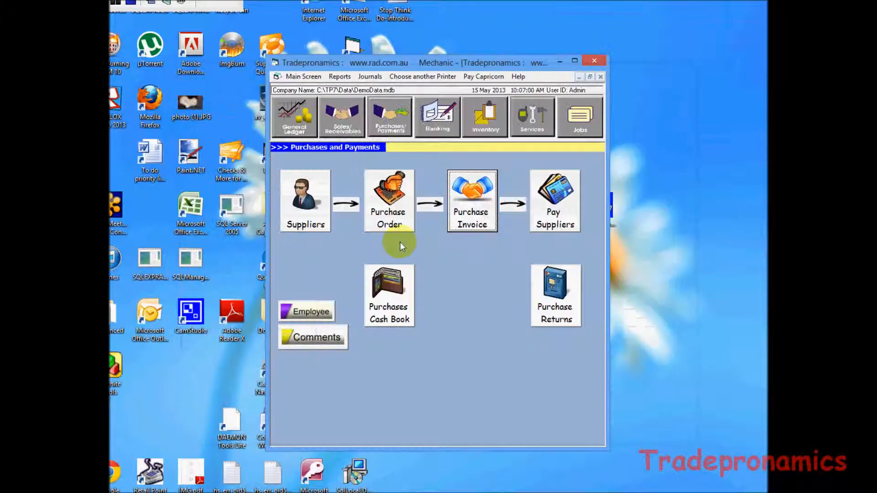
Step: Open the 2011-2012 2nd Qtr purchases cash book, examine its entry descriptions from Accountant to Petrol, then close it
left_click(405, 299)
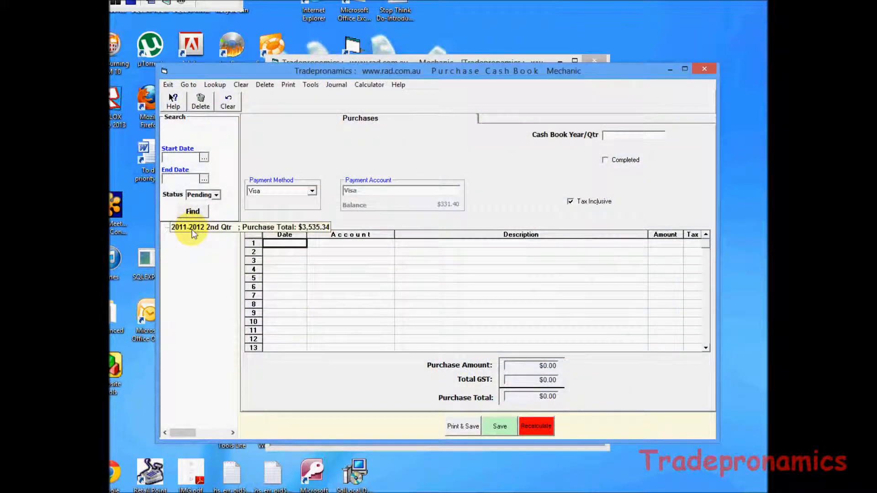
left_click(192, 228)
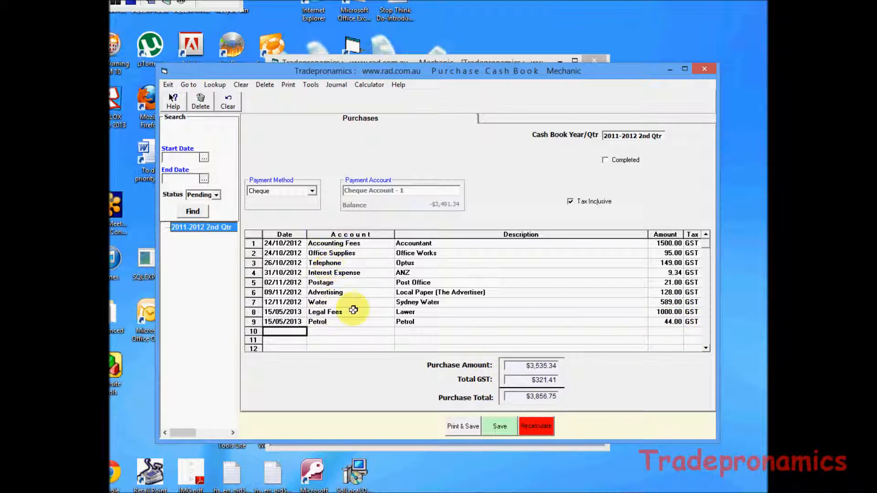
left_click_drag(414, 243, 417, 319)
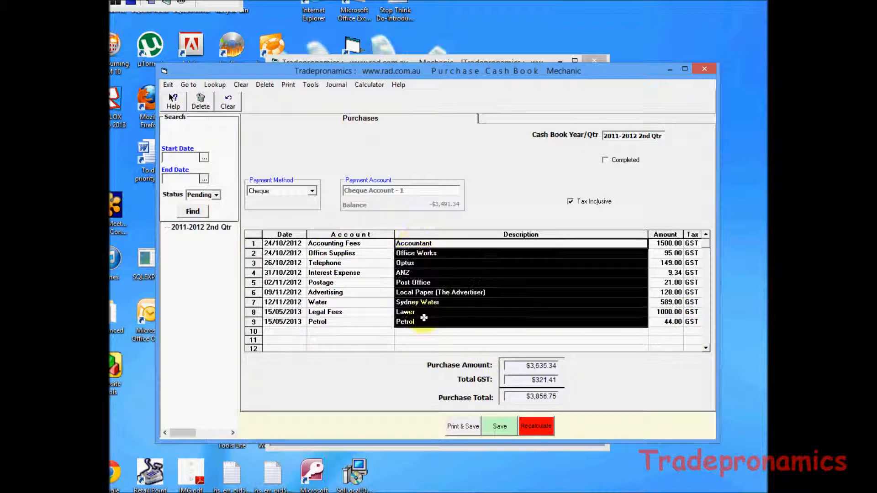
left_click(168, 85)
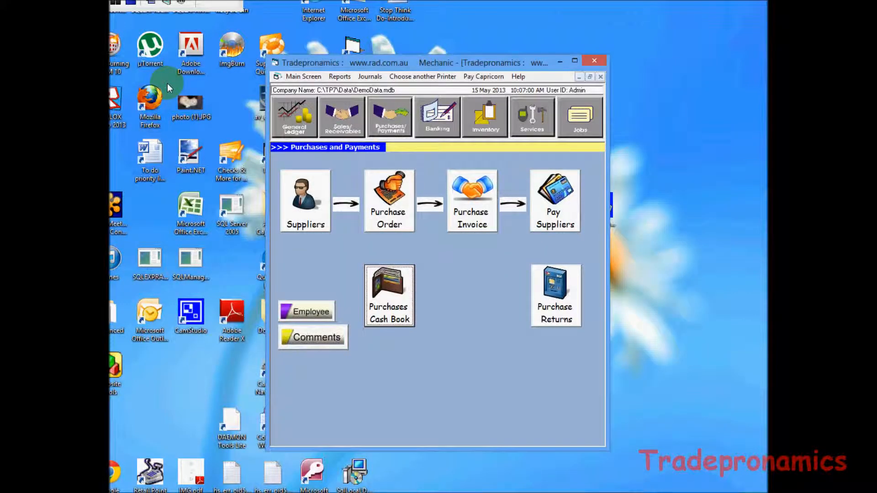
Step: Review the Purchase Journal for 15/05/2013, then look through all journal entries for the same date
left_click(371, 78)
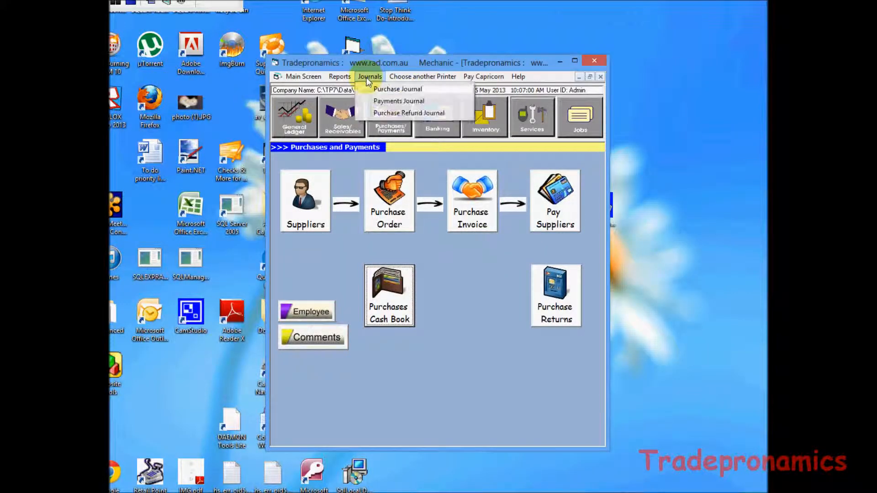
left_click(397, 89)
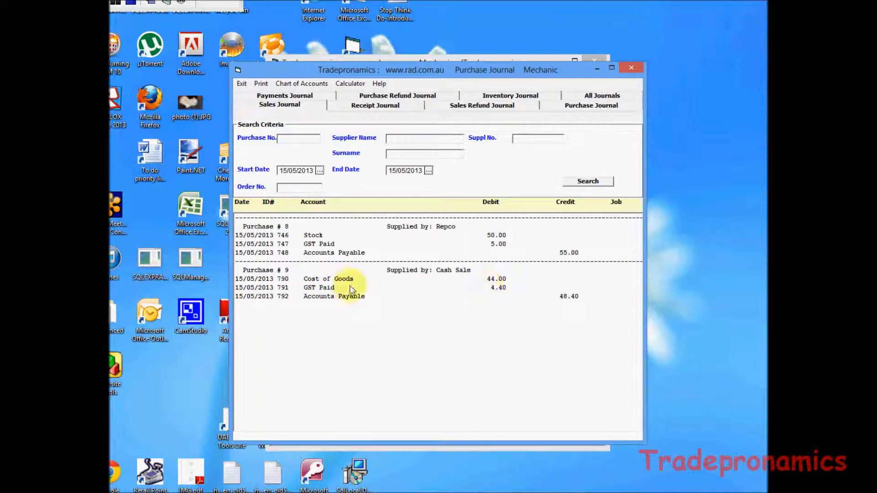
left_click(580, 97)
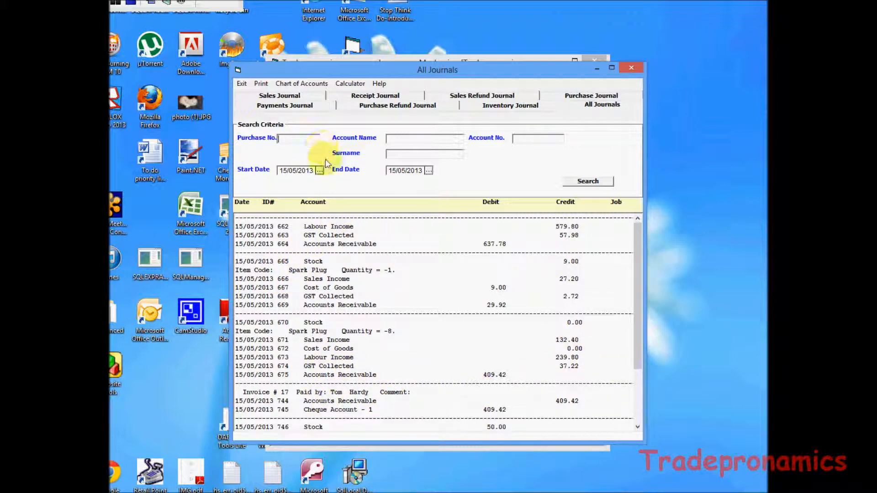
left_click(639, 426)
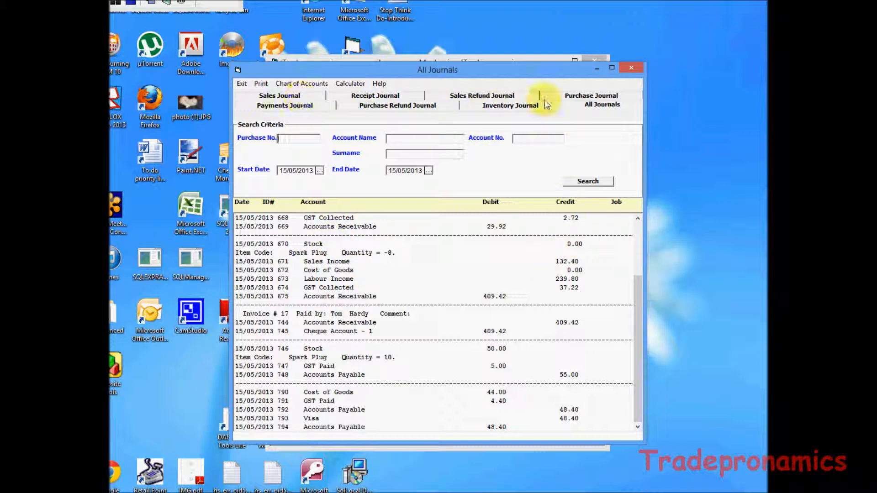
left_click_drag(636, 290, 636, 232)
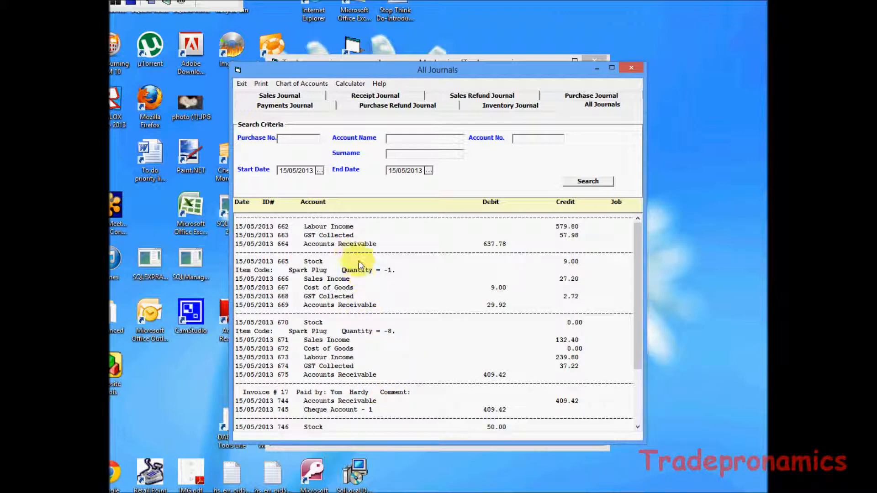
Step: Compare the Sales Income and Cost of Goods lines of the one-unit Spark Plug sale, then close the journals
left_click(336, 279)
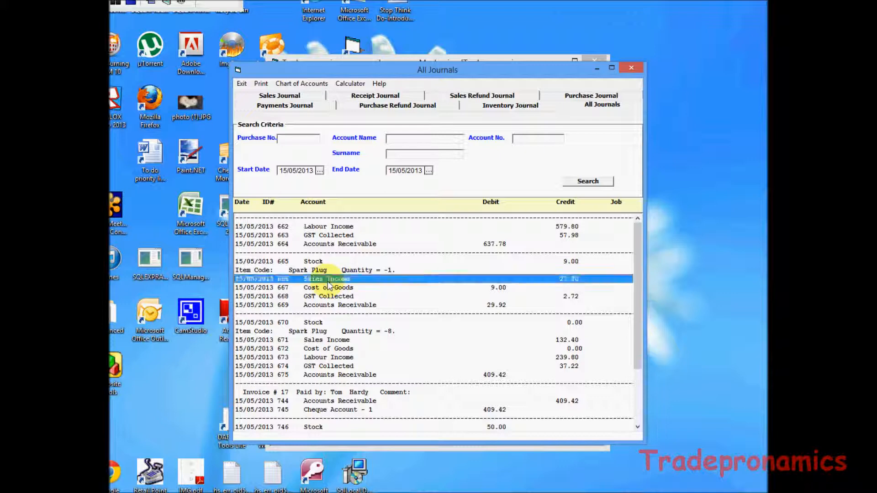
left_click(344, 288)
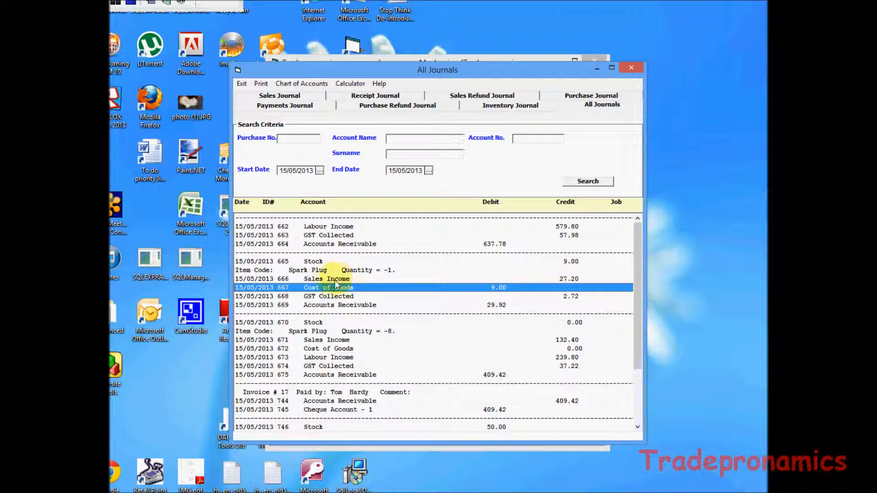
left_click(335, 280)
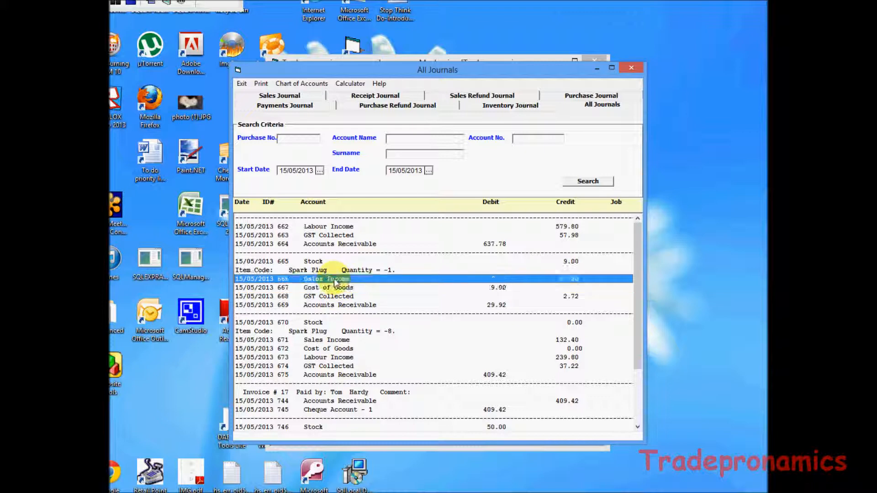
left_click(338, 288)
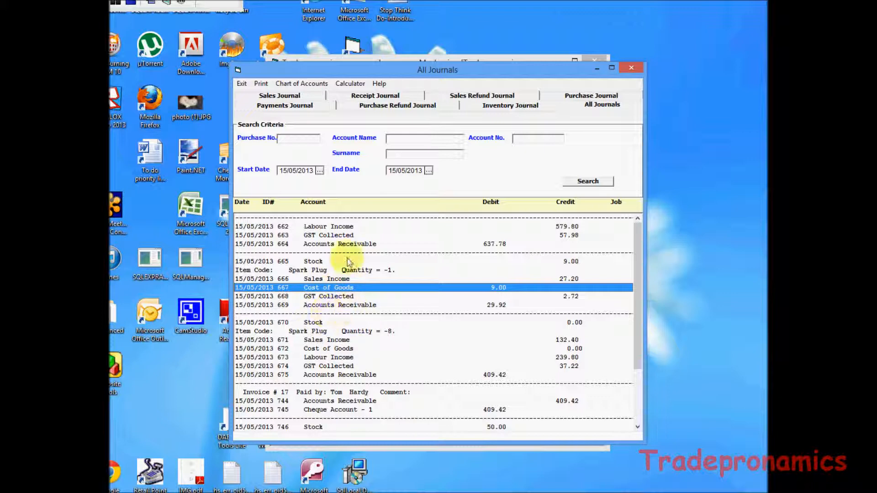
left_click(323, 280)
left_click(324, 289)
left_click(321, 279)
left_click(323, 288)
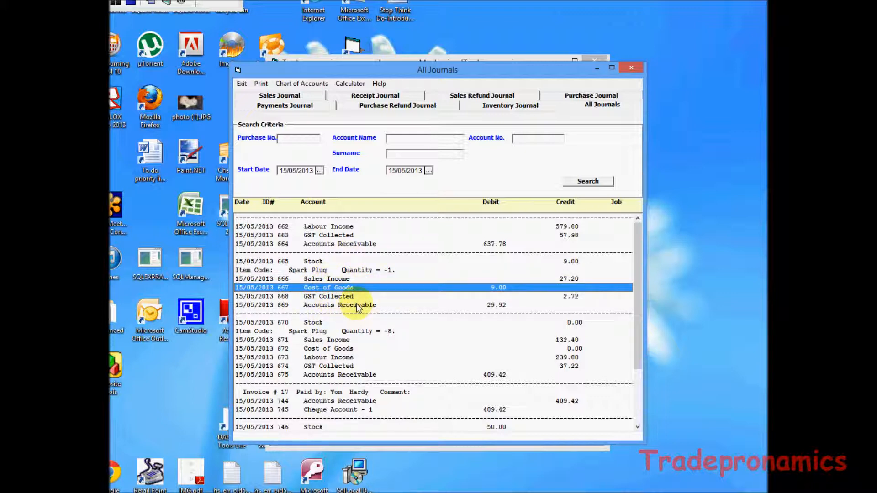
left_click(243, 84)
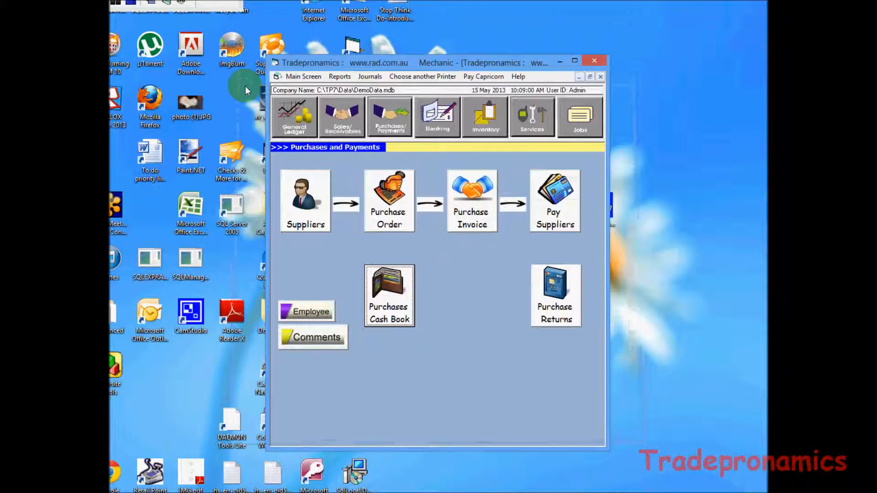
Step: Open the General Ledger's Profit and Loss report and examine Sales Income, Labour Income and Cost of Goods
left_click(307, 120)
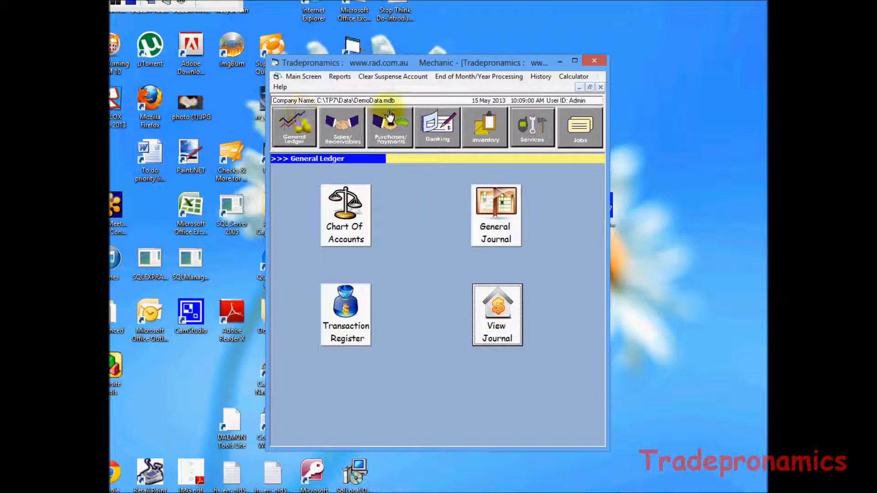
left_click(339, 77)
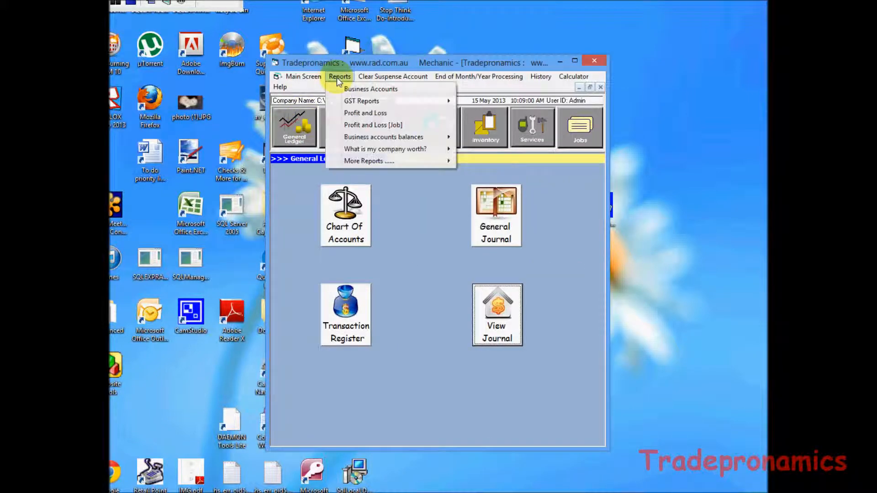
left_click(368, 113)
left_click(296, 225)
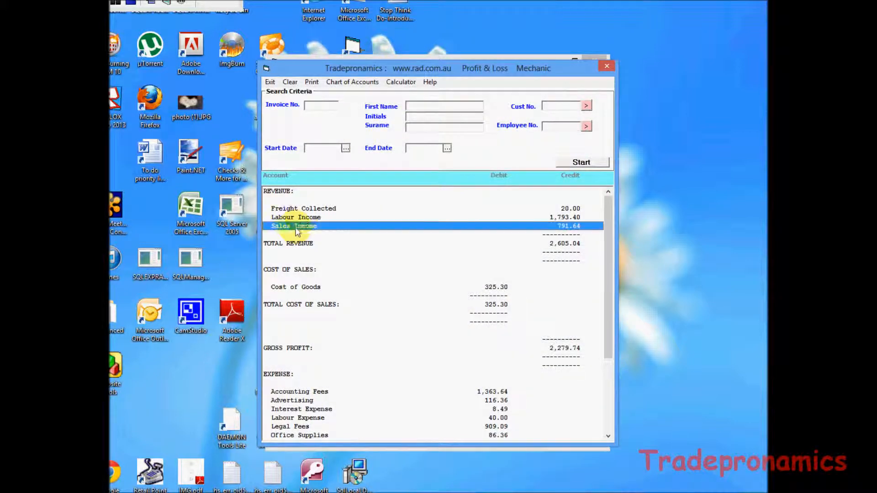
left_click(302, 217)
left_click(306, 288)
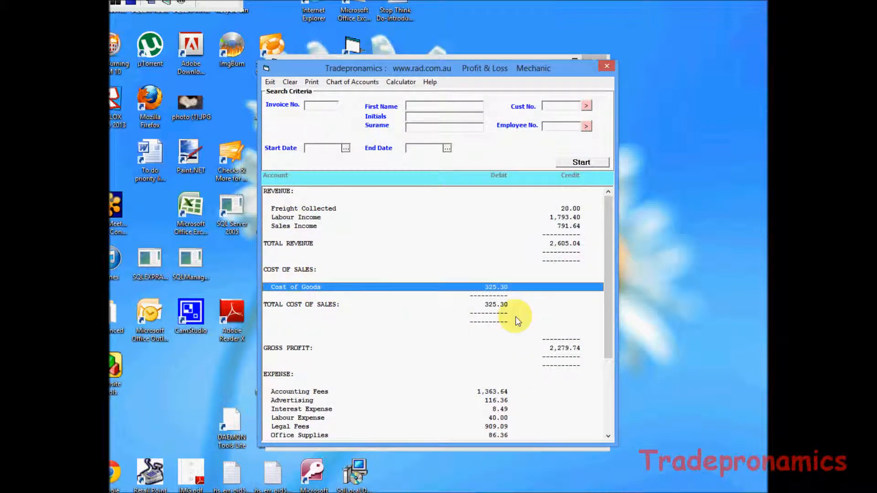
Step: Examine the expenses and net profit in the Profit and Loss report, return to its beginning, and close it
left_click_drag(608, 322, 560, 460)
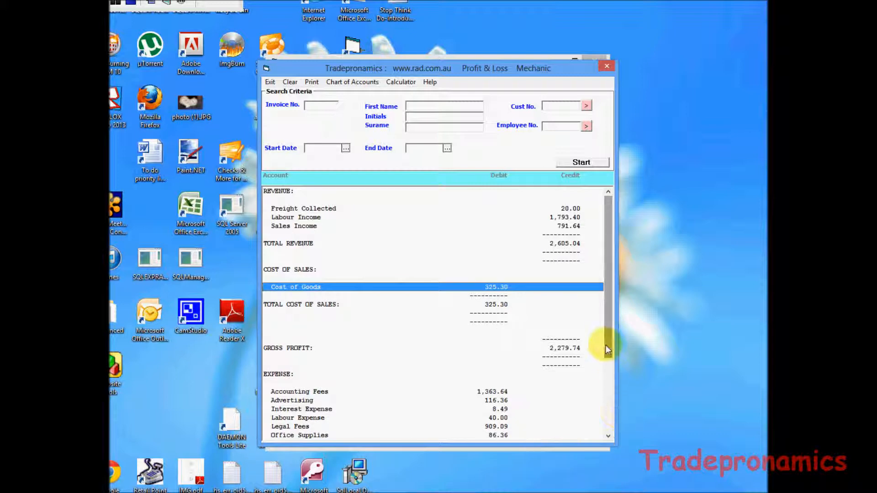
left_click_drag(605, 344, 616, 452)
left_click(489, 418)
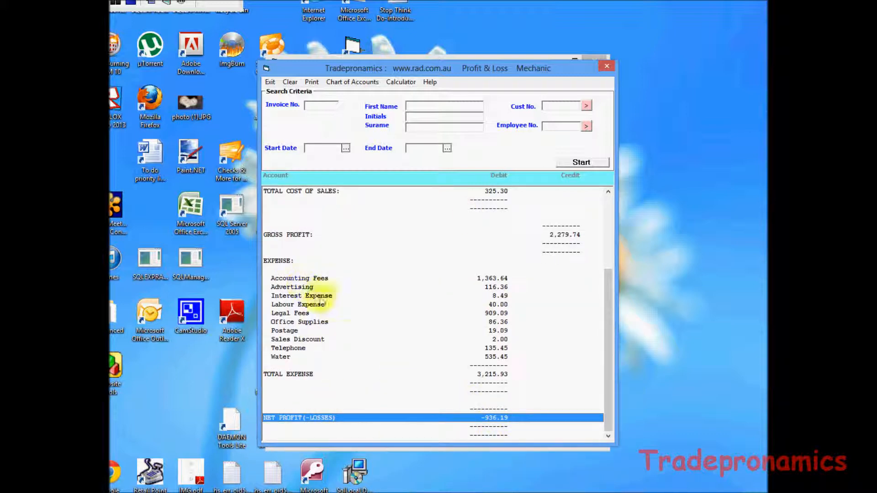
left_click_drag(606, 328, 610, 204)
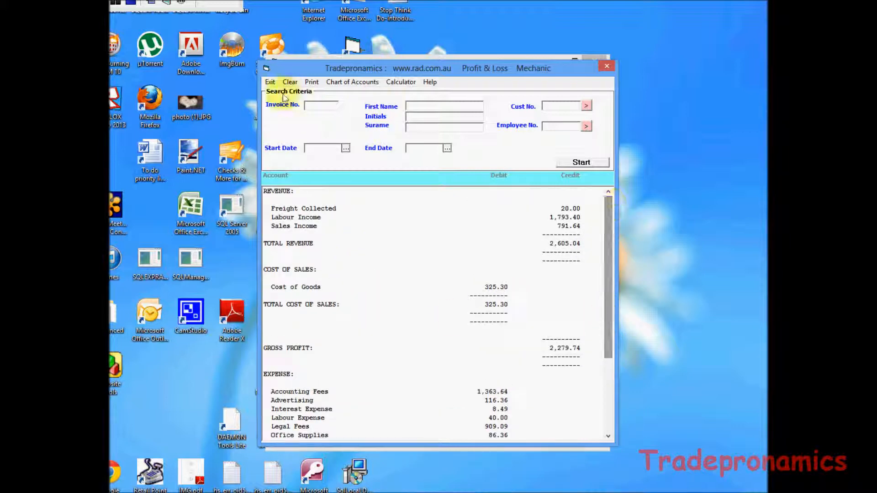
left_click(270, 82)
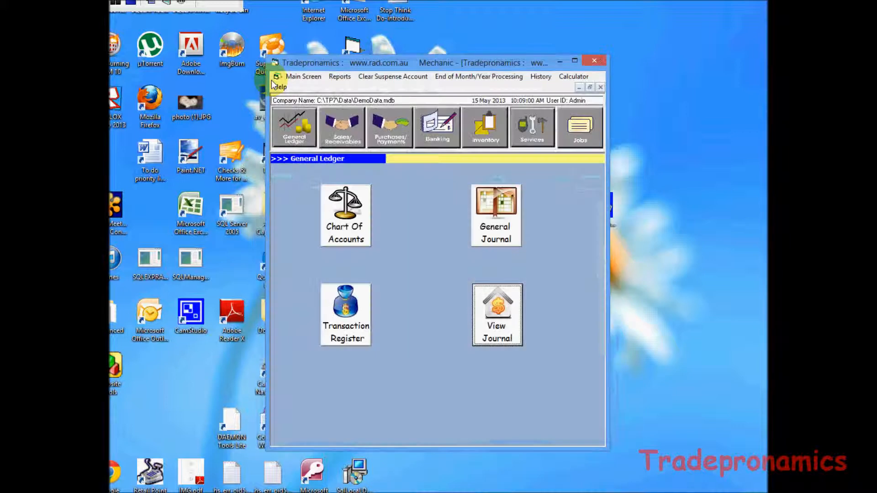
Step: View the Invoice Headings setup from the main screen, cancel it without changes, and go to Sales and Receivables
left_click(297, 78)
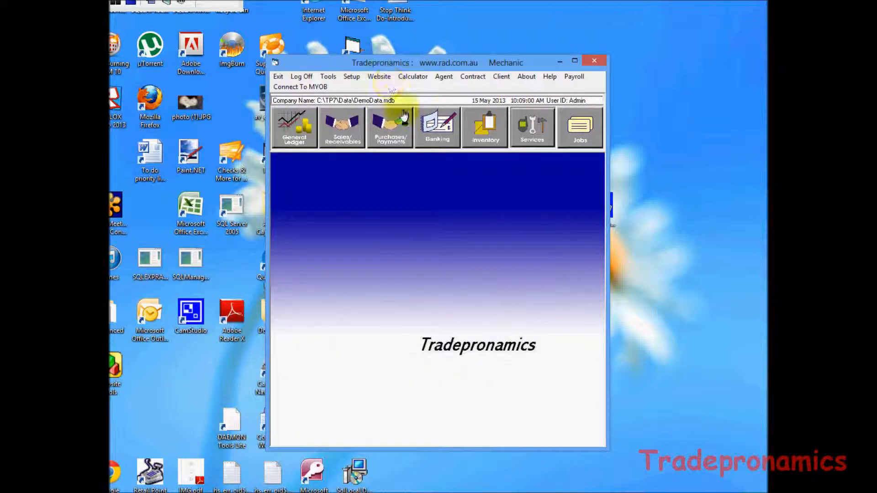
left_click(351, 77)
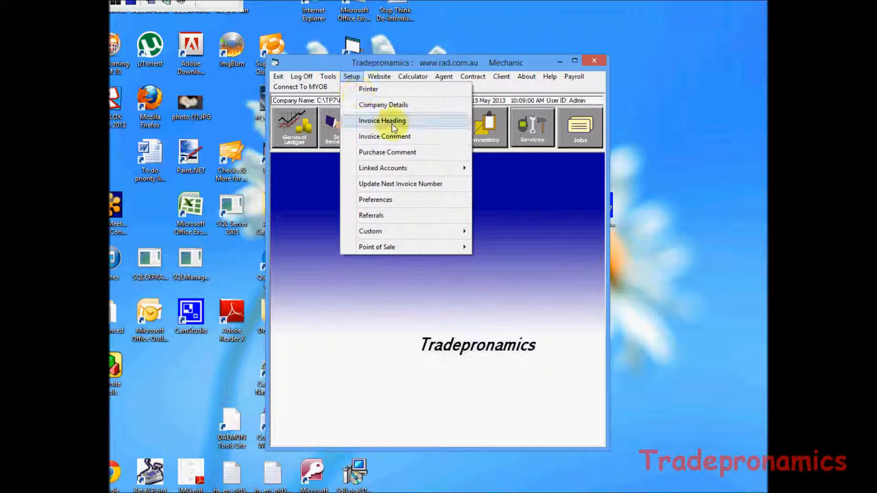
left_click(388, 121)
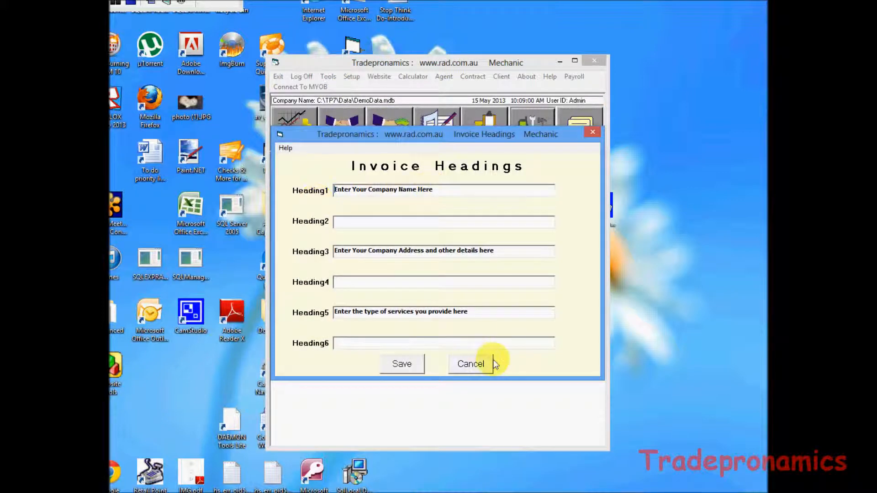
left_click(471, 364)
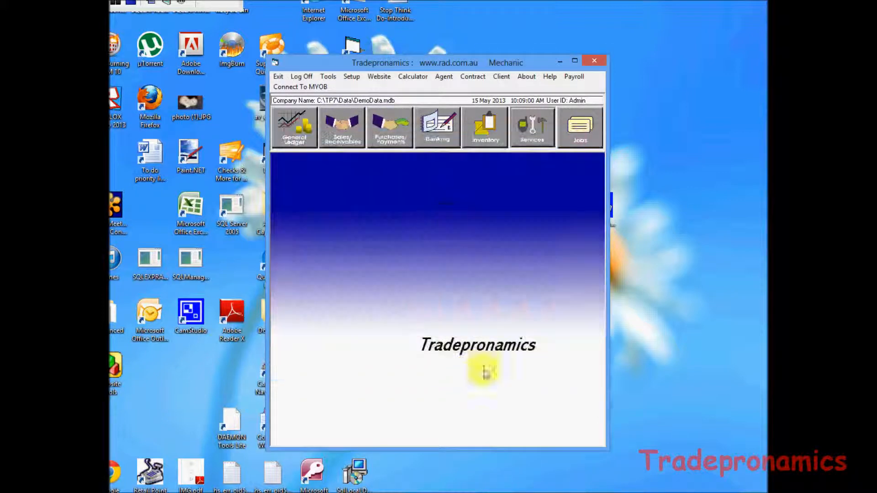
left_click(346, 137)
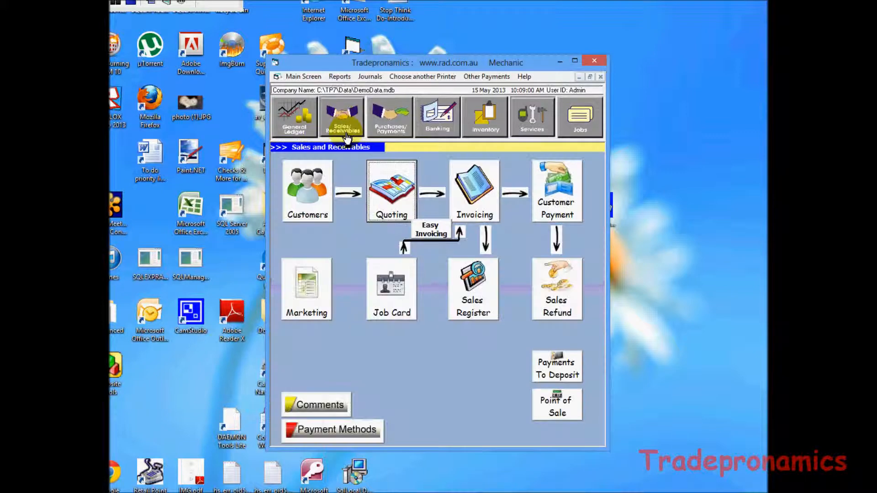
Step: Open Invoicing from Sales and Receivables, view the full invoice list, and close the list to return to the invoice
left_click(487, 198)
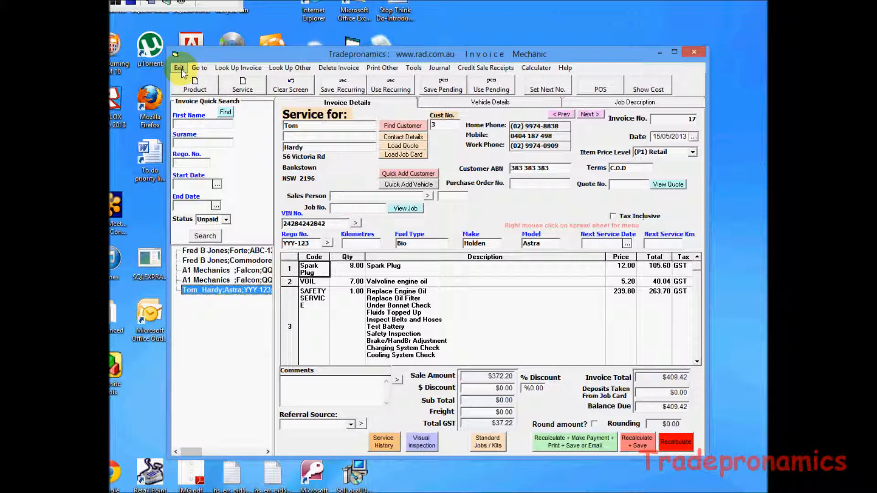
left_click(242, 70)
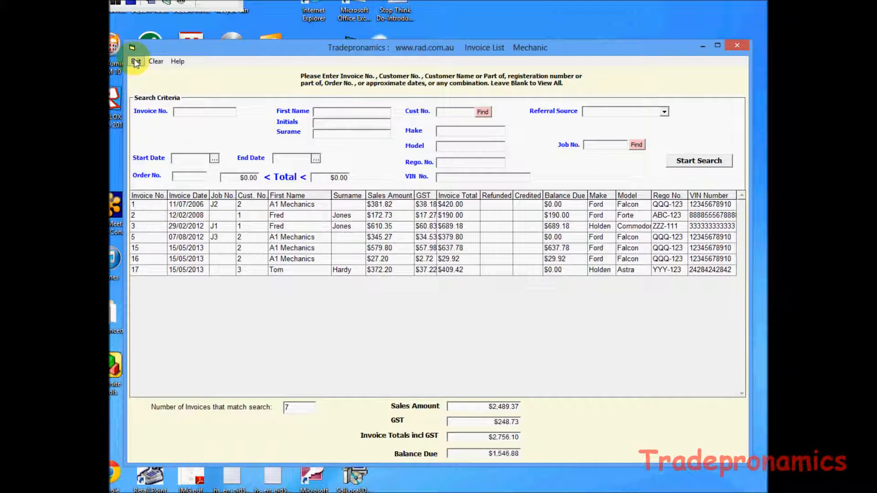
left_click(143, 65)
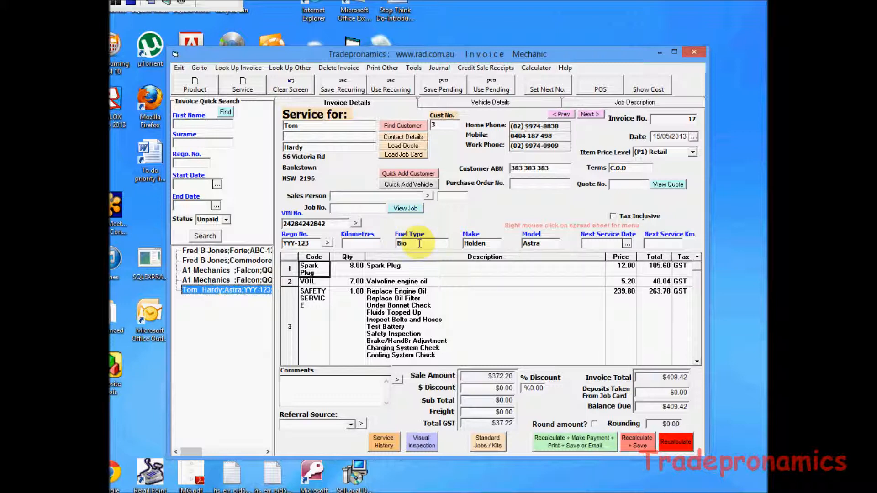
Step: Point out the vehicle's Make and Fuel Type fields on invoice 17, then exit the invoice without changing them
left_click(494, 243)
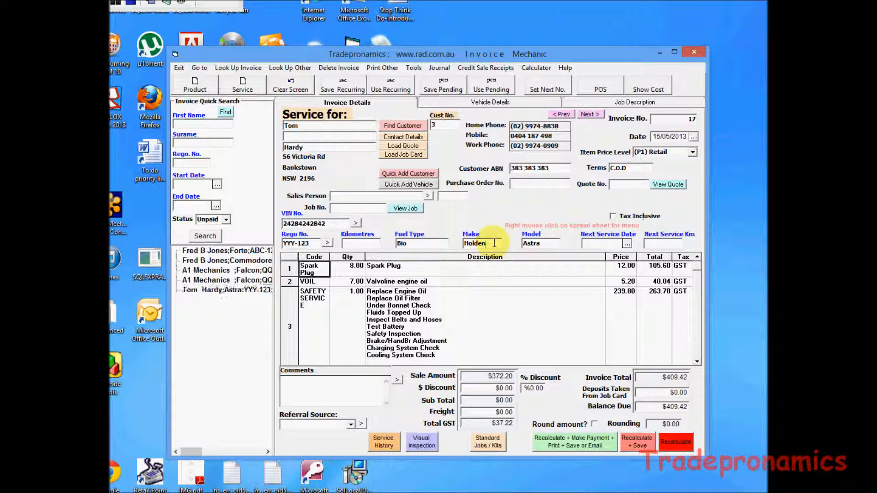
left_click_drag(498, 243, 459, 241)
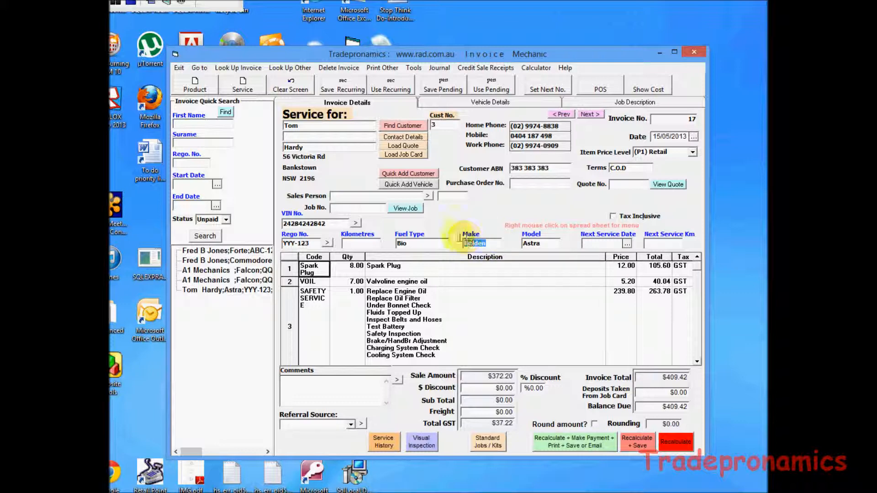
left_click(398, 243)
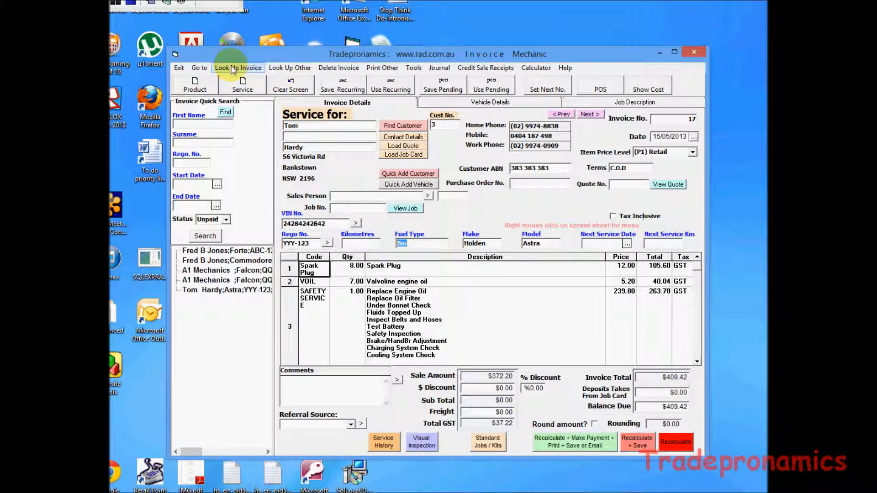
left_click(179, 69)
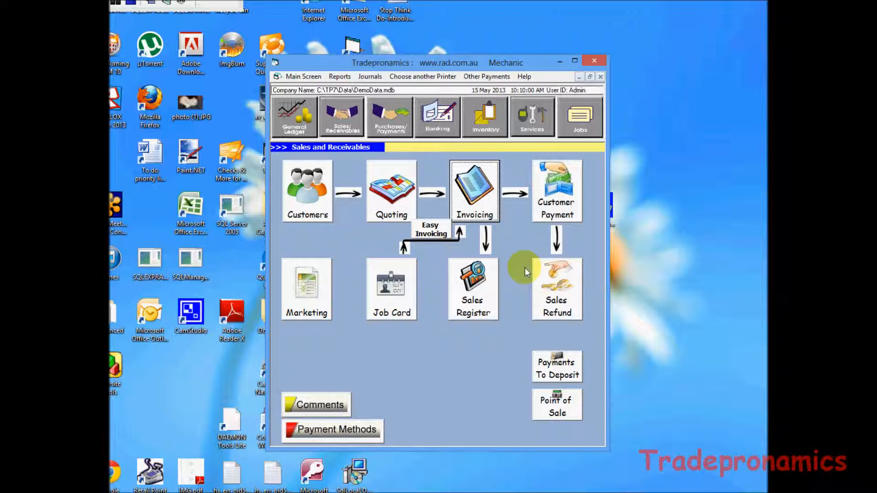
Step: Go to Purchases and Payments, look up the BOSCH supplier record from the supplier list, and close it
left_click(391, 118)
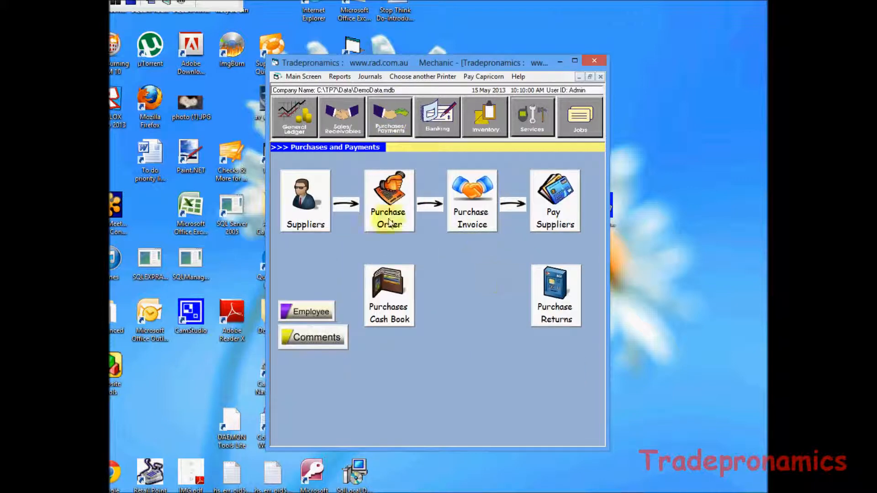
left_click(303, 196)
left_click(315, 112)
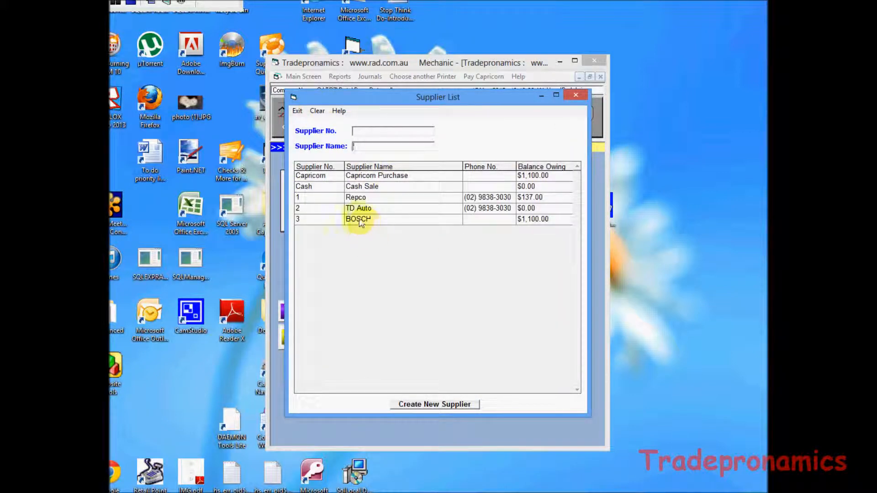
double_click(360, 220)
left_click(279, 125)
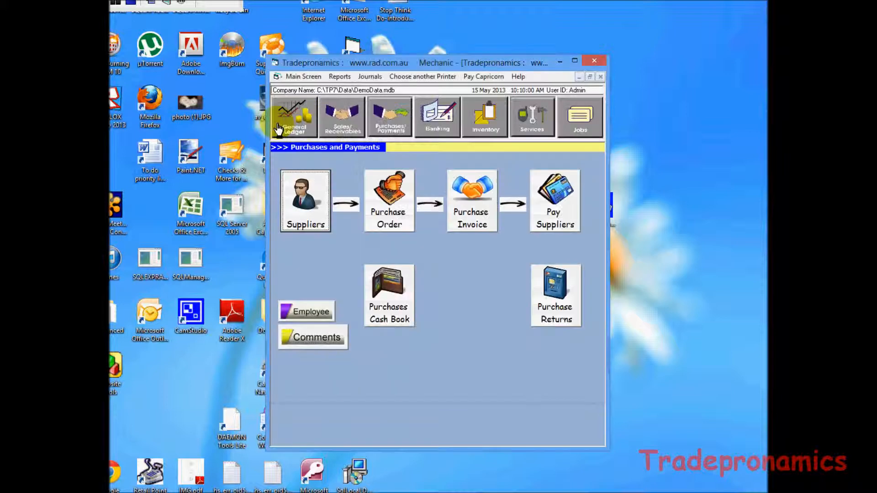